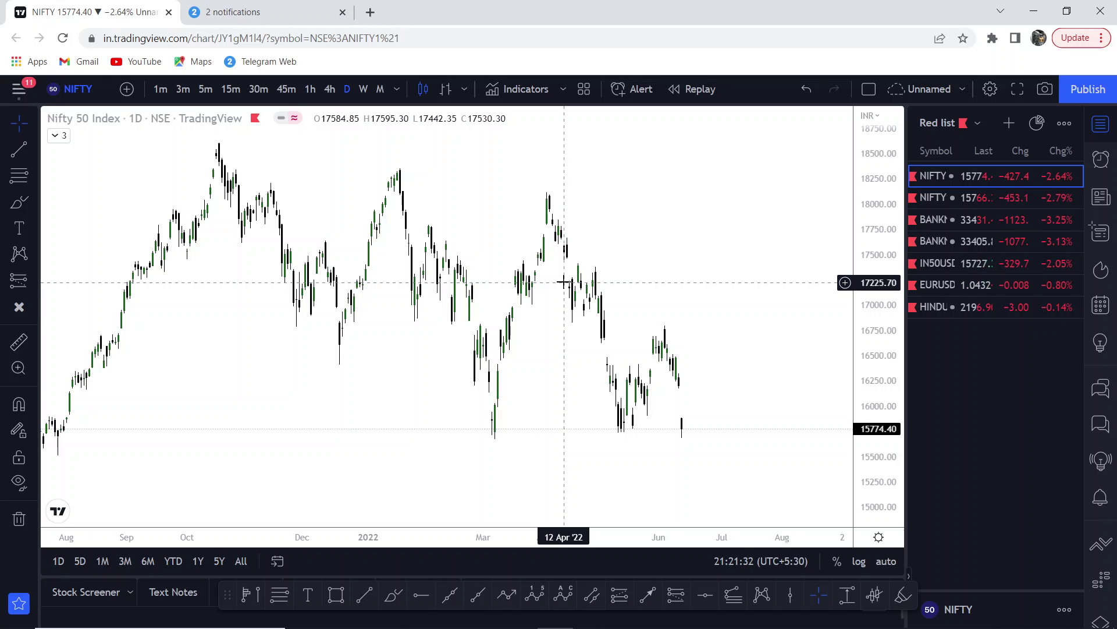
Examine the Nifty 50 price swings on the daily and weekly charts
scroll(564, 282, "up", 1)
scroll(628, 261, "down", 1)
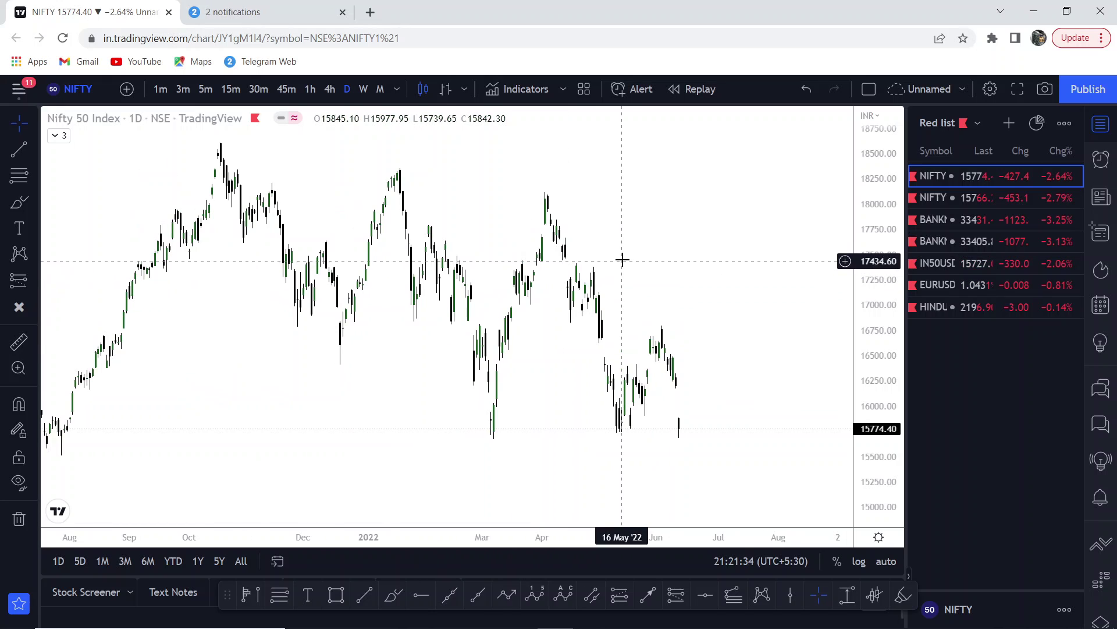
left_click_drag(618, 250, 606, 255)
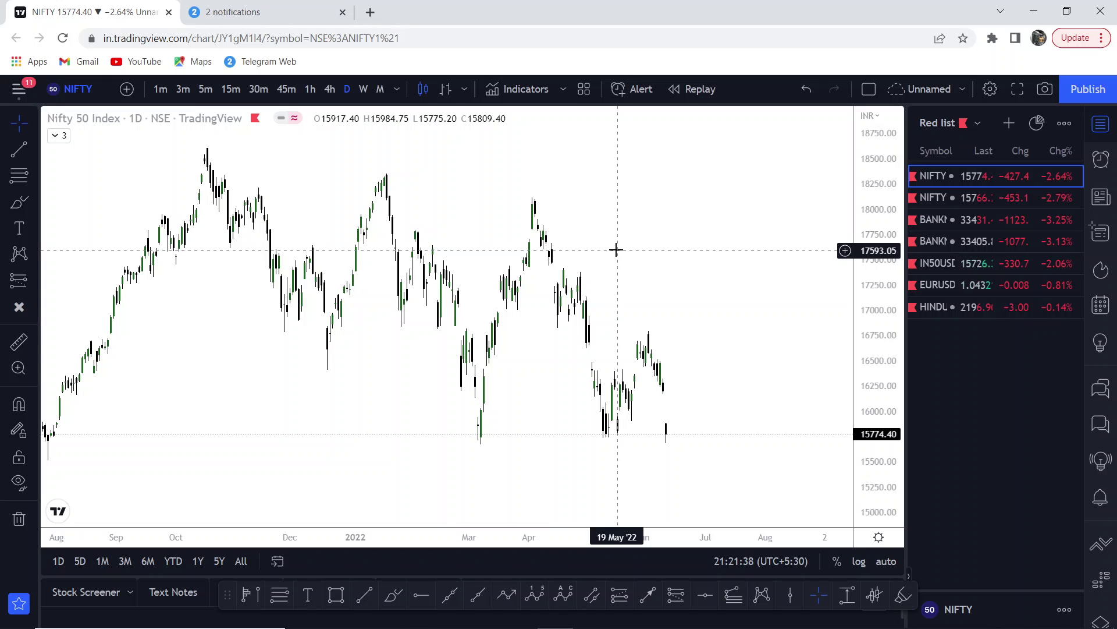
scroll(620, 250, "right", 2)
left_click_drag(772, 221, 771, 225)
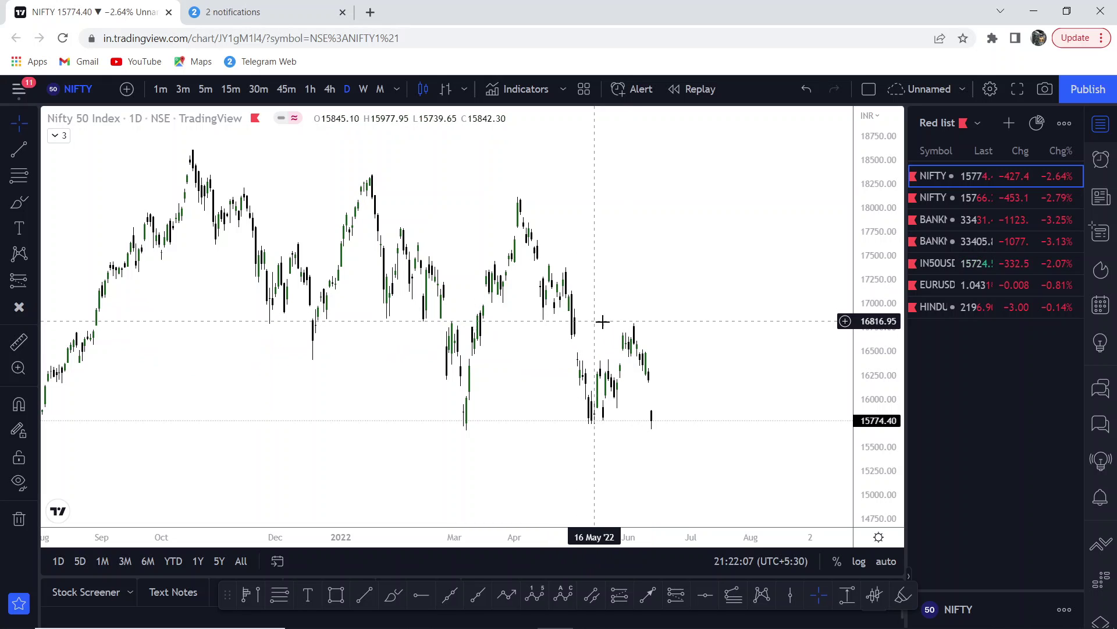
left_click(363, 89)
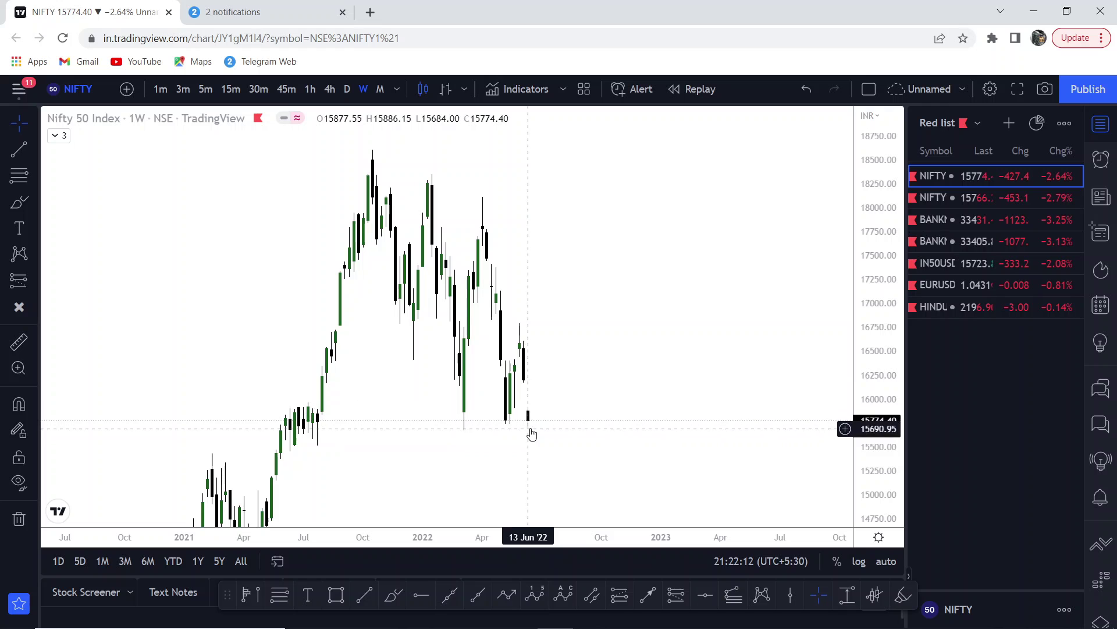
scroll(594, 345, "up", 2)
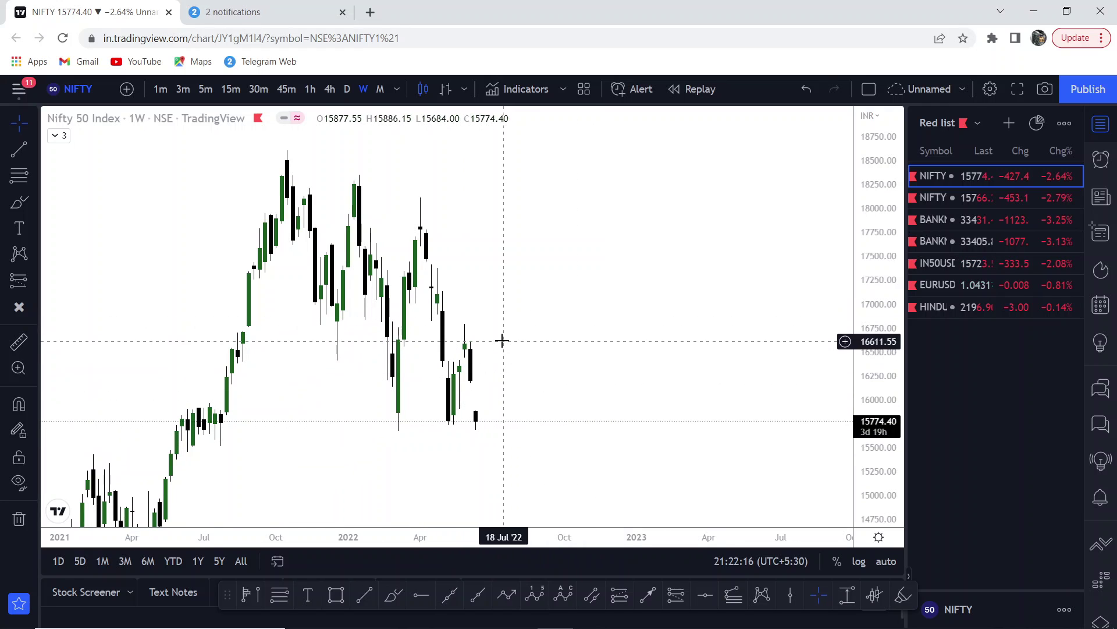
left_click_drag(499, 339, 554, 334)
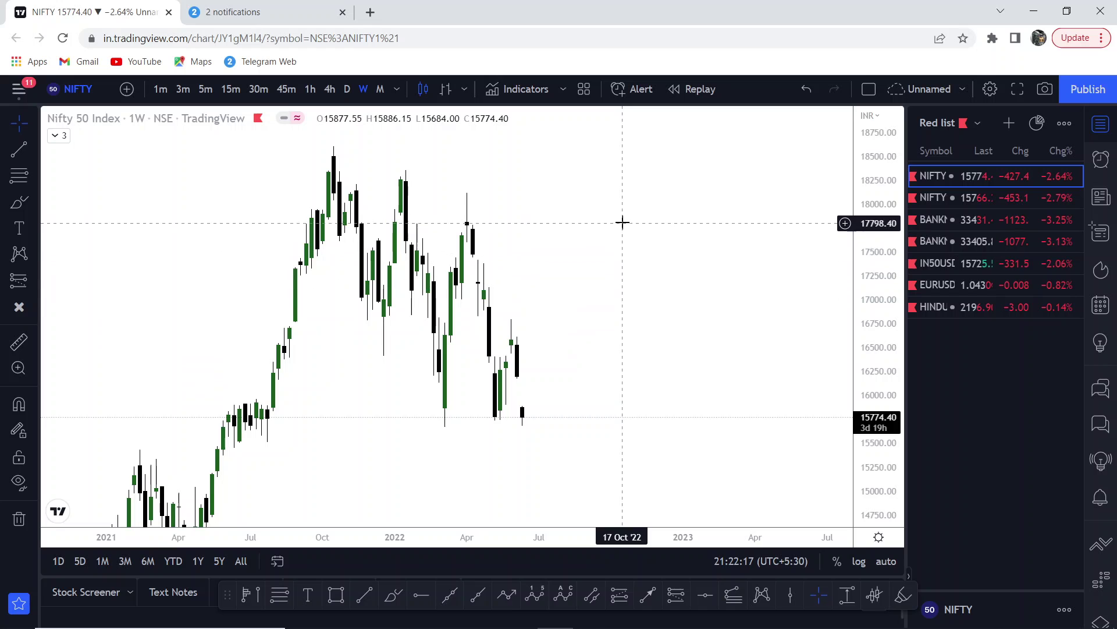
left_click_drag(370, 437, 402, 361)
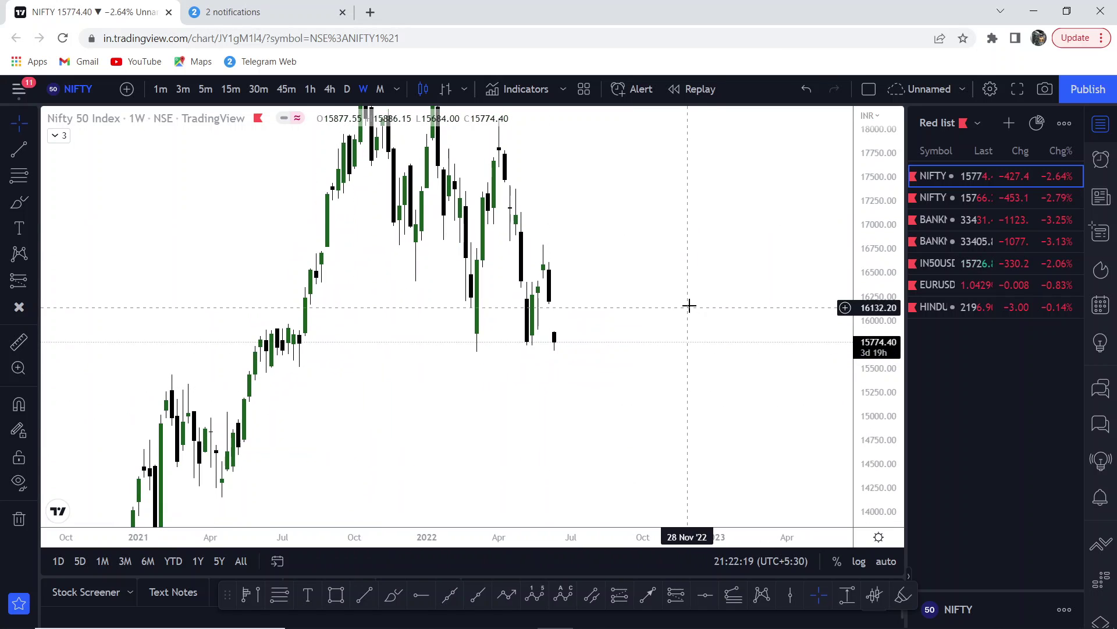
left_click_drag(689, 305, 700, 394)
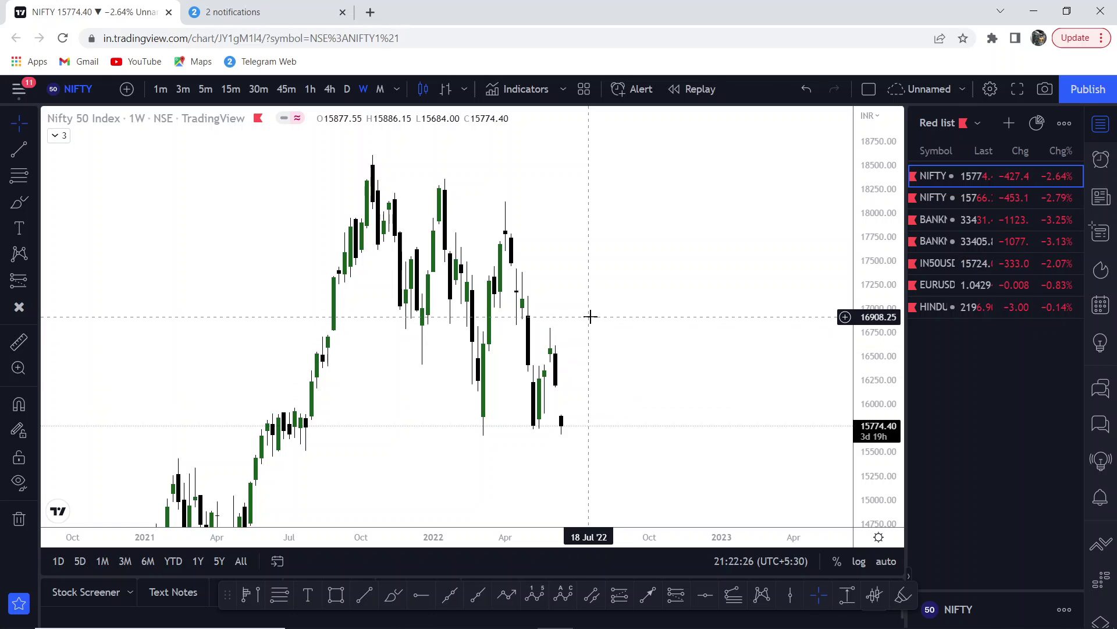
left_click_drag(602, 316, 628, 314)
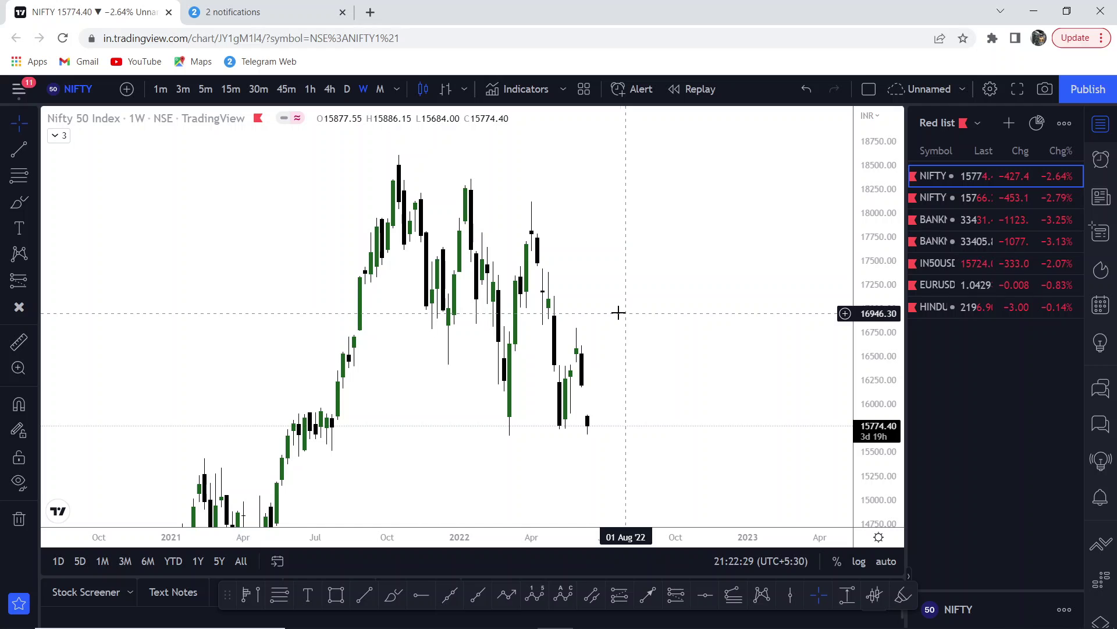
Switch to the daily chart and draw a horizontal ray from the early April 2022 swing high at about 18112.55
left_click(349, 91)
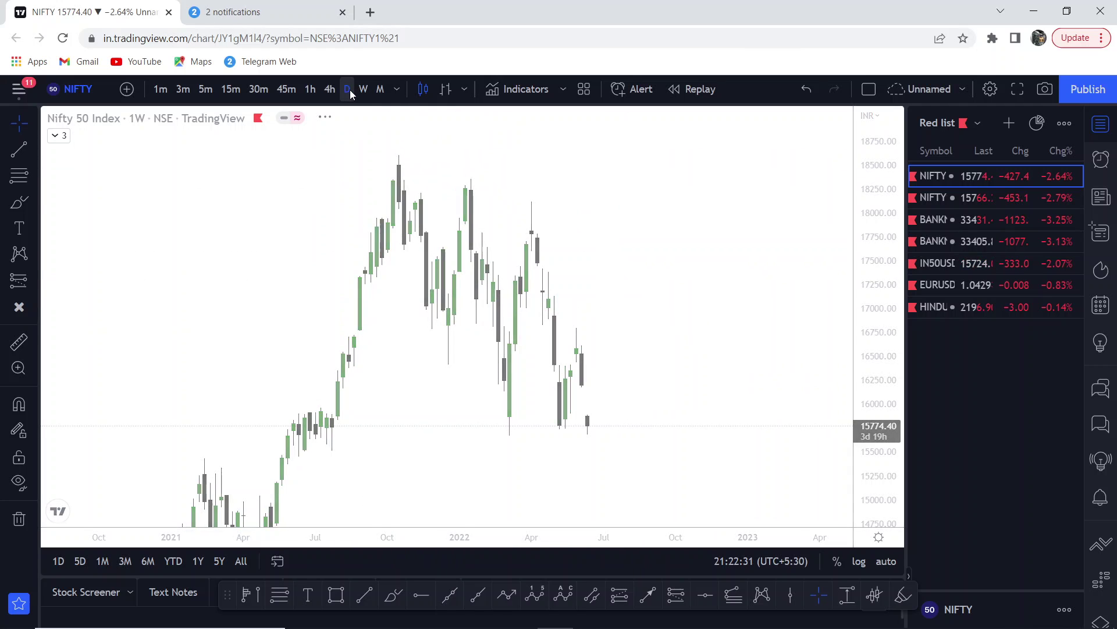
scroll(557, 215, "down", 6)
left_click_drag(634, 216, 601, 209)
scroll(801, 317, "up", 5)
left_click_drag(725, 258, 698, 274)
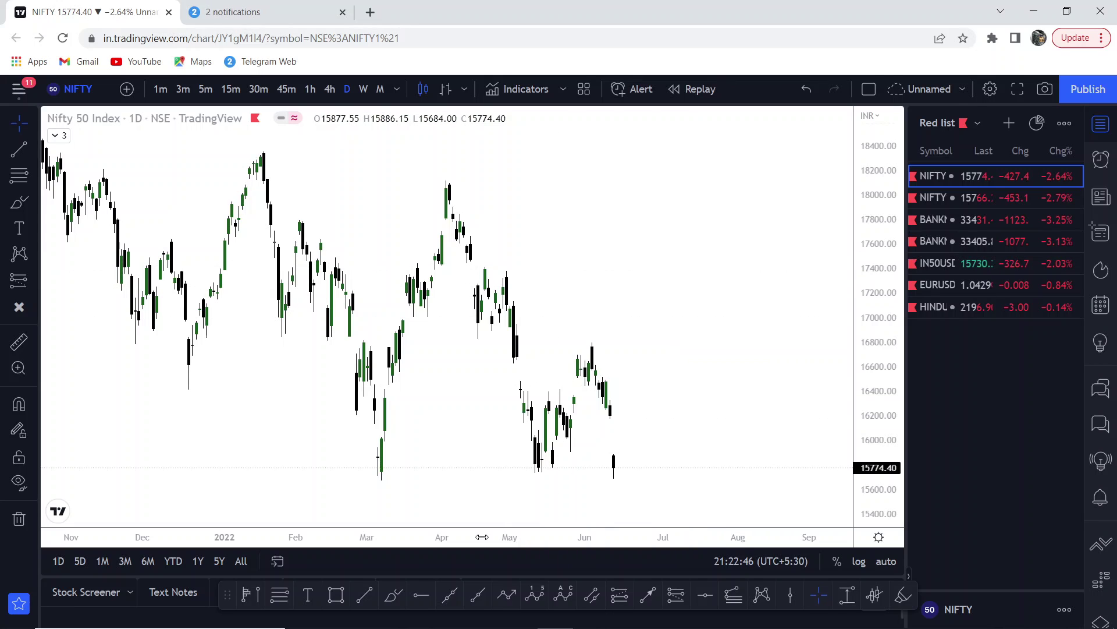
left_click(420, 596)
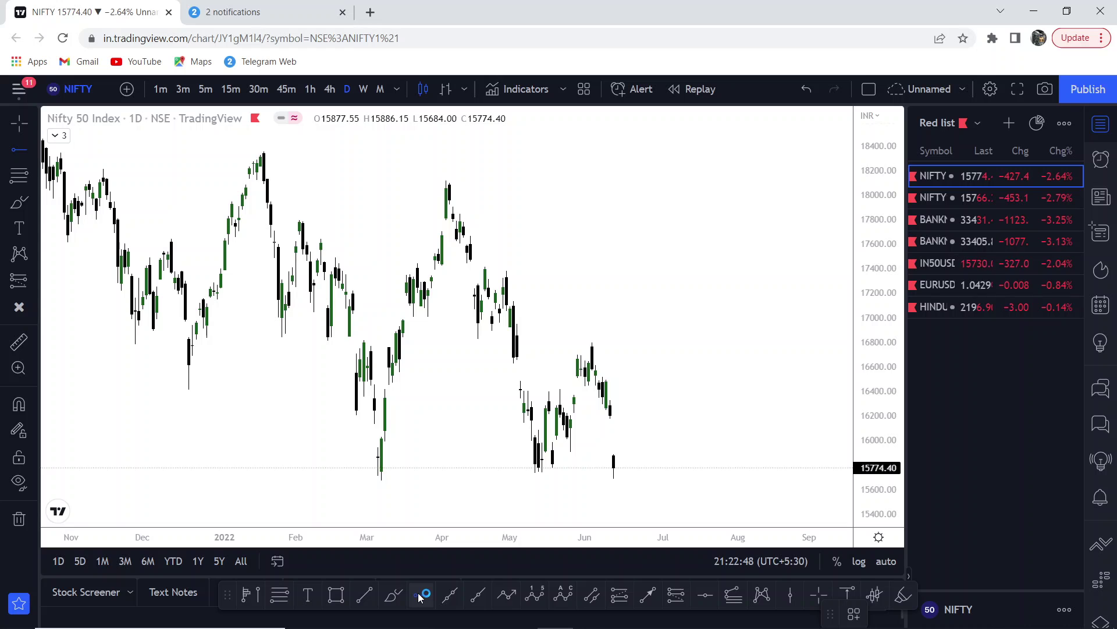
scroll(464, 429, "down", 3)
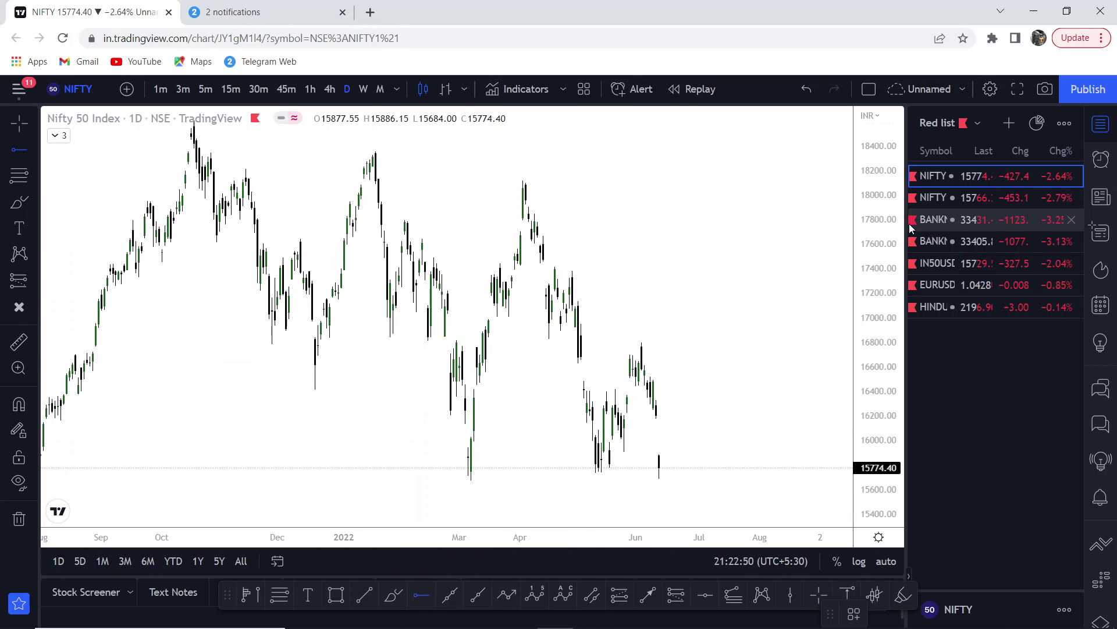
scroll(823, 302, "up", 3)
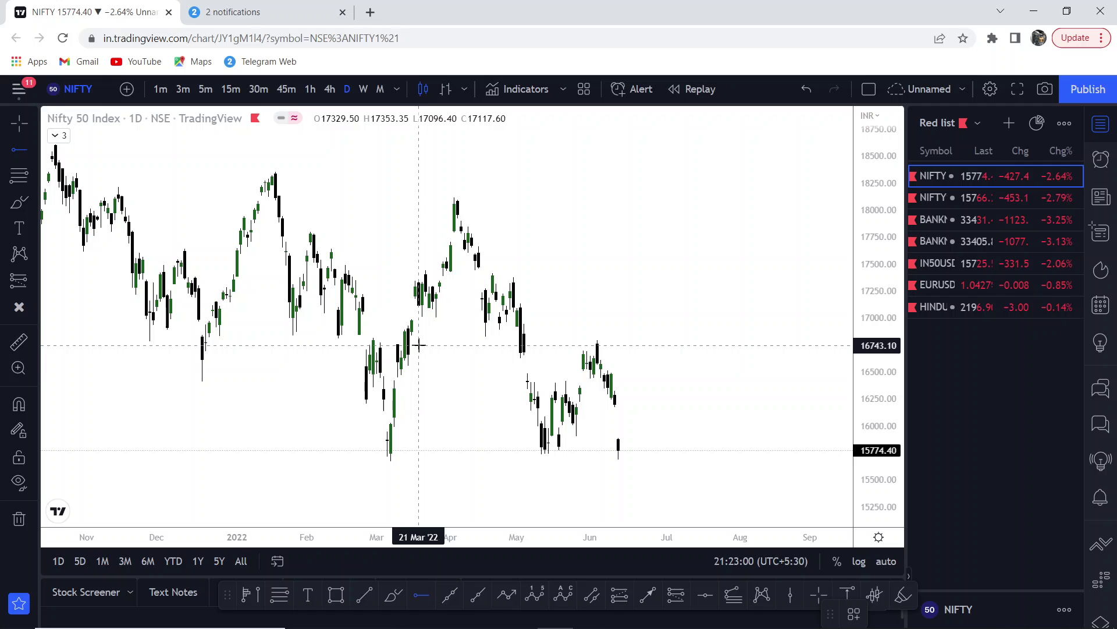
left_click(447, 197)
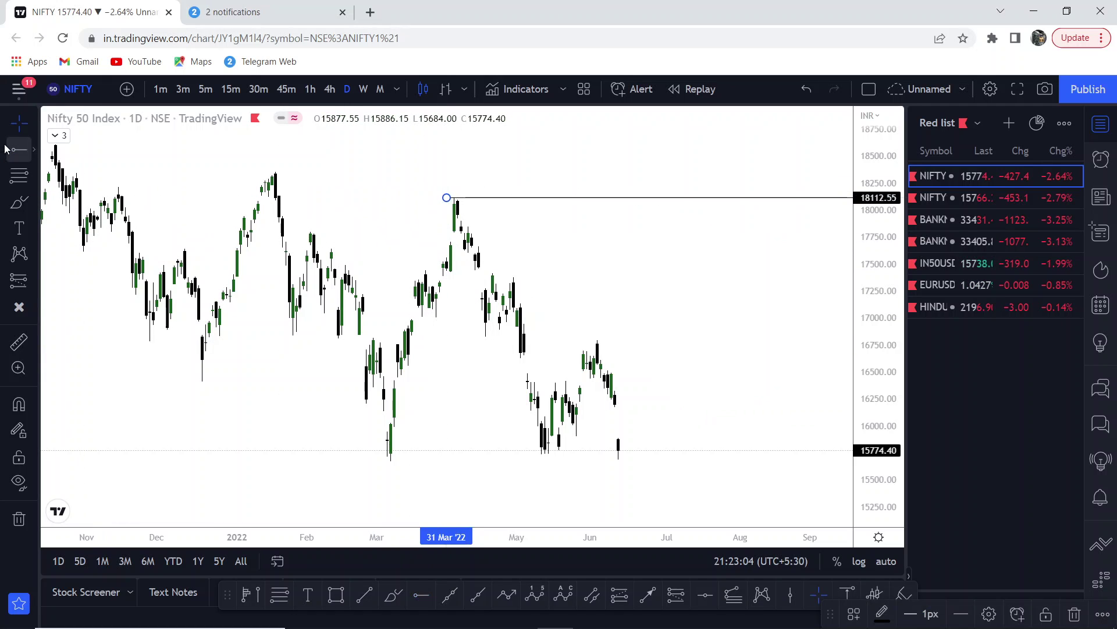
Draw horizontal rays from the early June swing high at about 16790.30 and the March swing low at about 15677.25
left_click(590, 340)
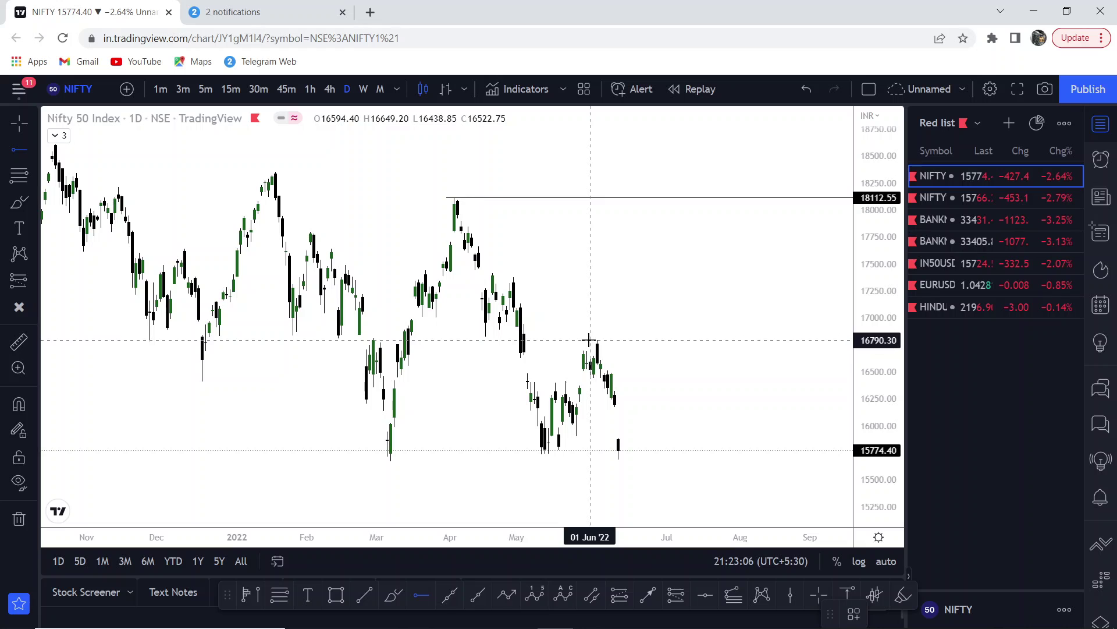
left_click(18, 151)
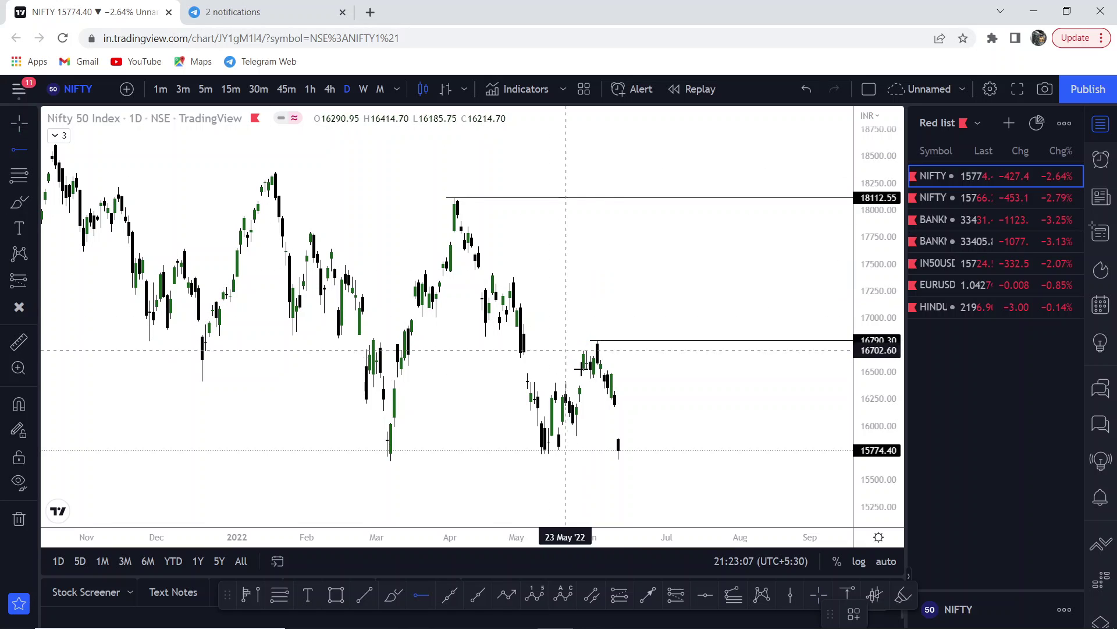
left_click(382, 460)
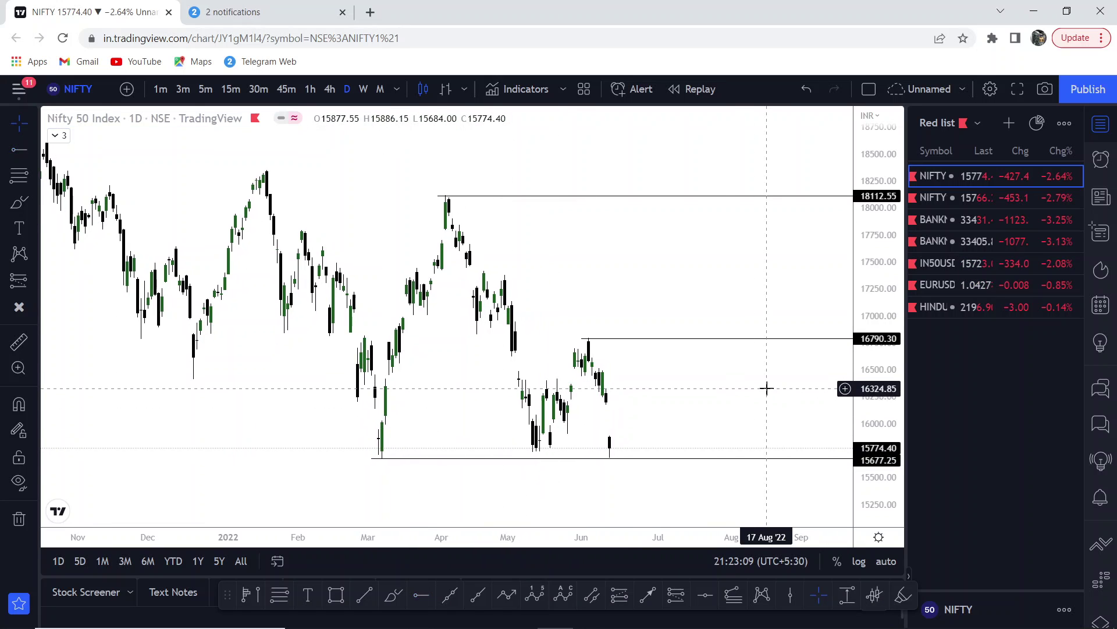
Draw a horizontal ray above the late April swing high at about 17417.25 and return to the crosshair cursor
left_click_drag(885, 421, 887, 386)
left_click_drag(806, 404, 803, 409)
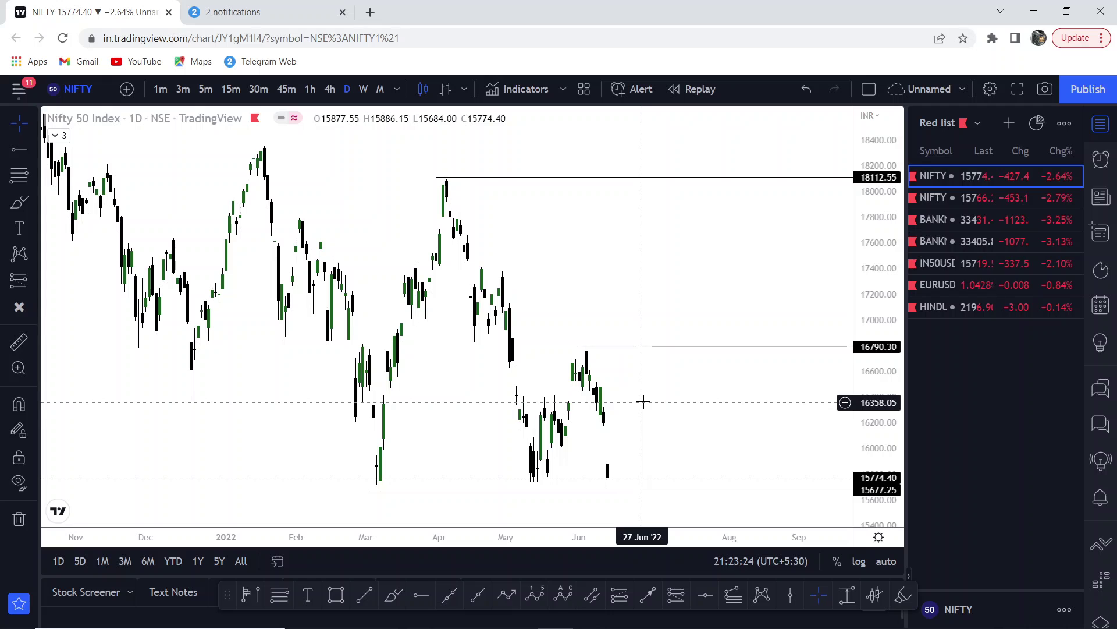
left_click(20, 150)
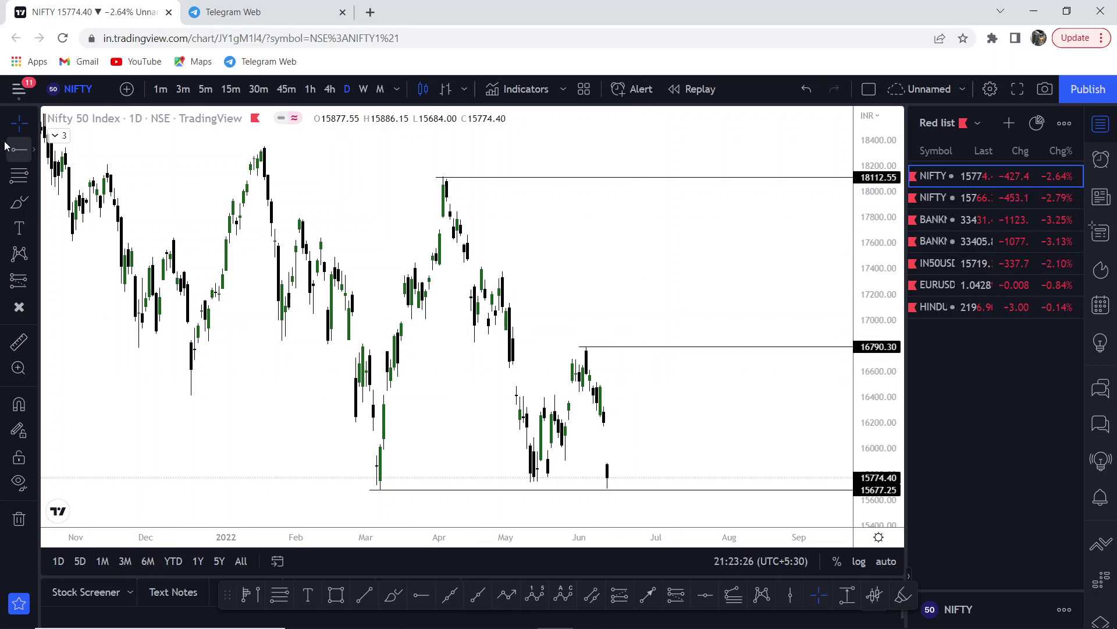
left_click(478, 266)
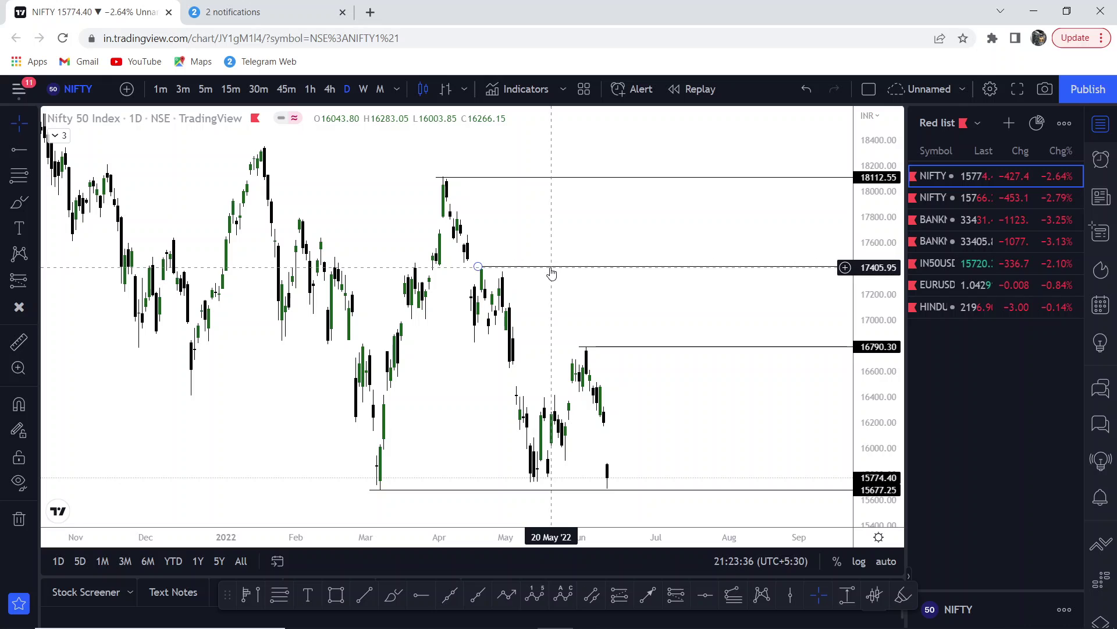
left_click(27, 151)
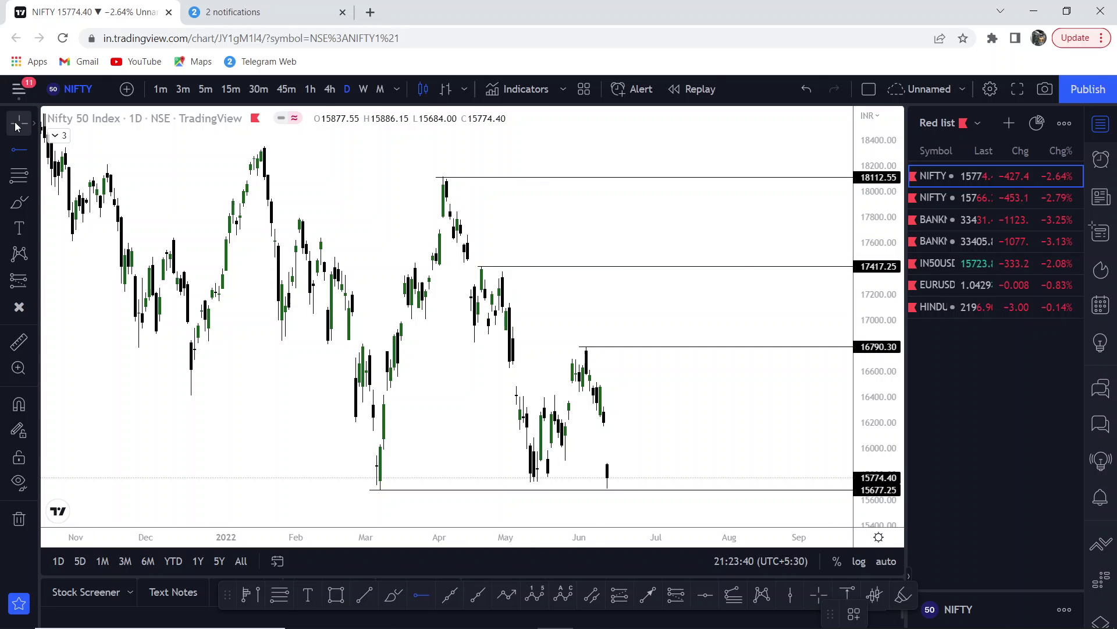
left_click(17, 126)
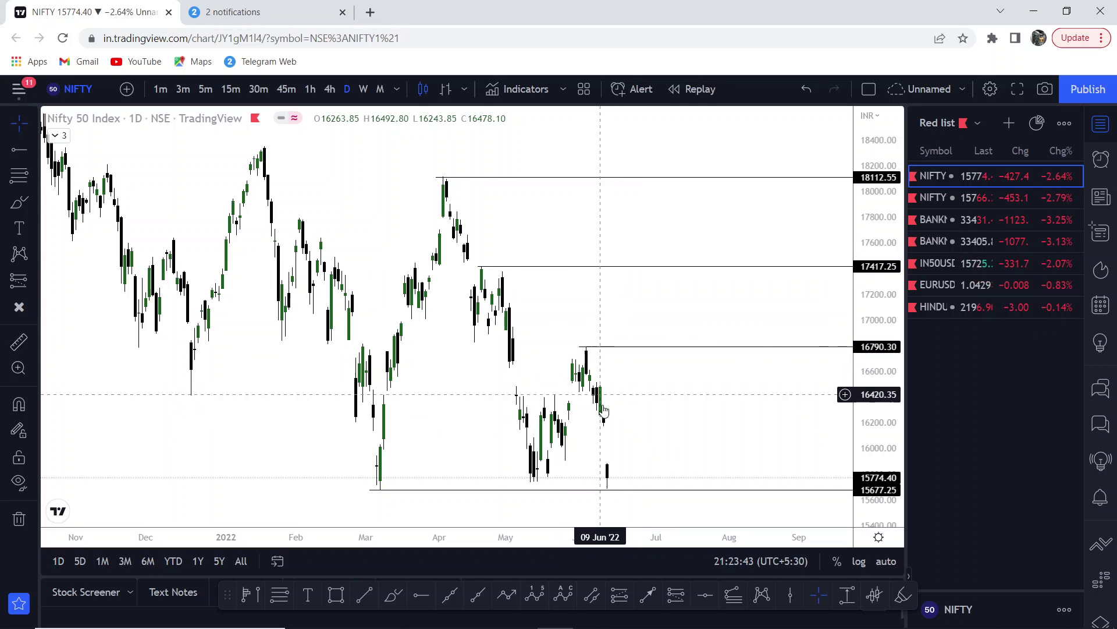
Switch to the 5-minute chart and examine the 13 June price action against the ray at the March low
left_click_drag(513, 439, 487, 401)
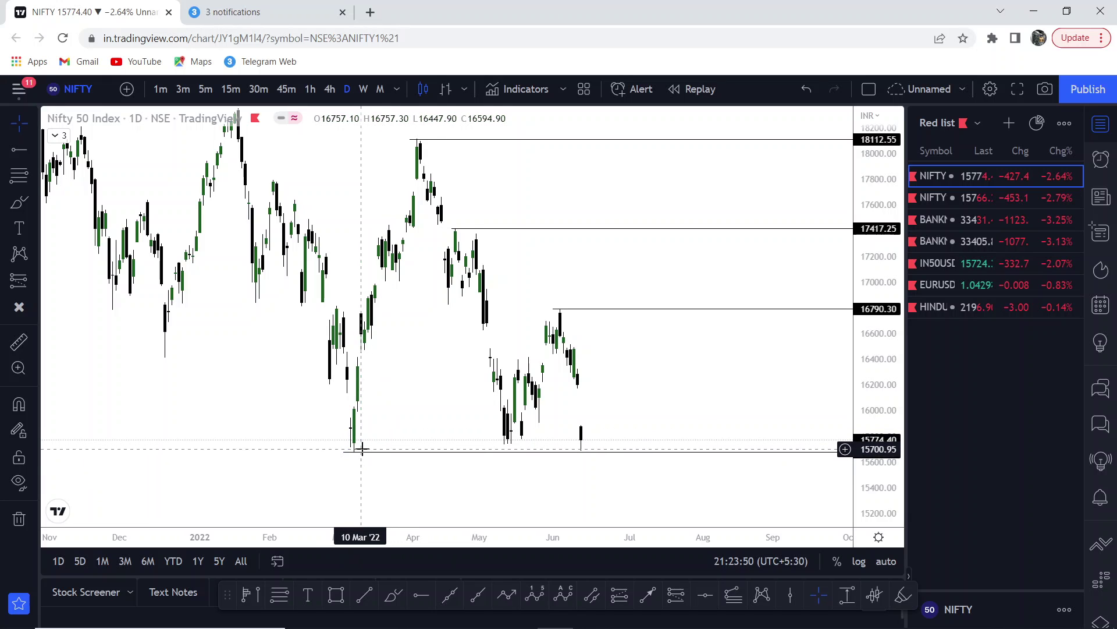
left_click(206, 89)
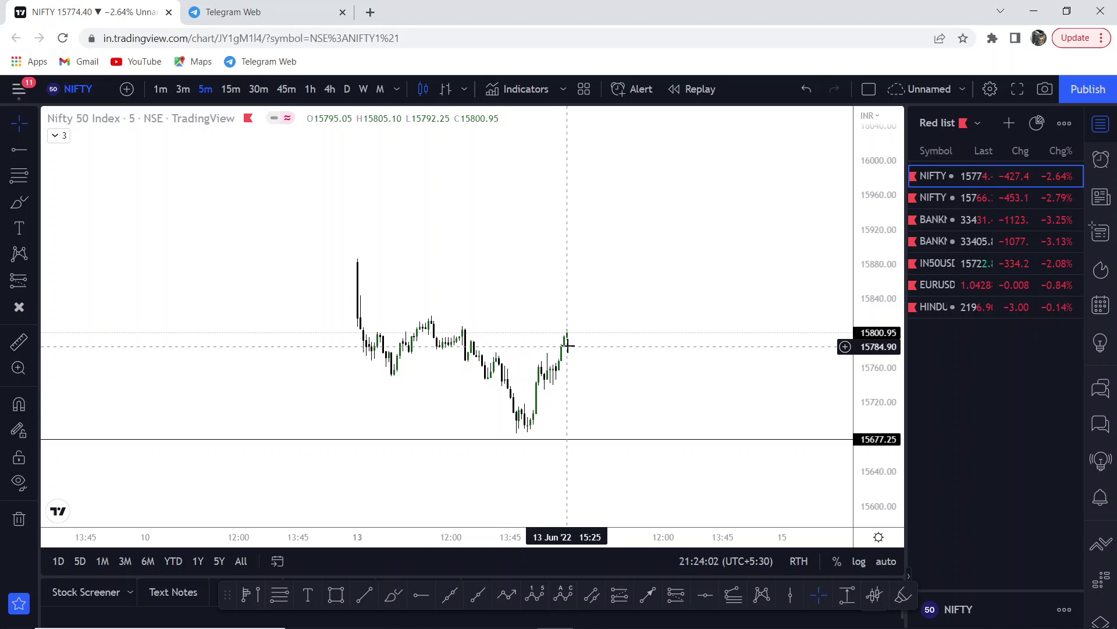
scroll(567, 345, "down", 2)
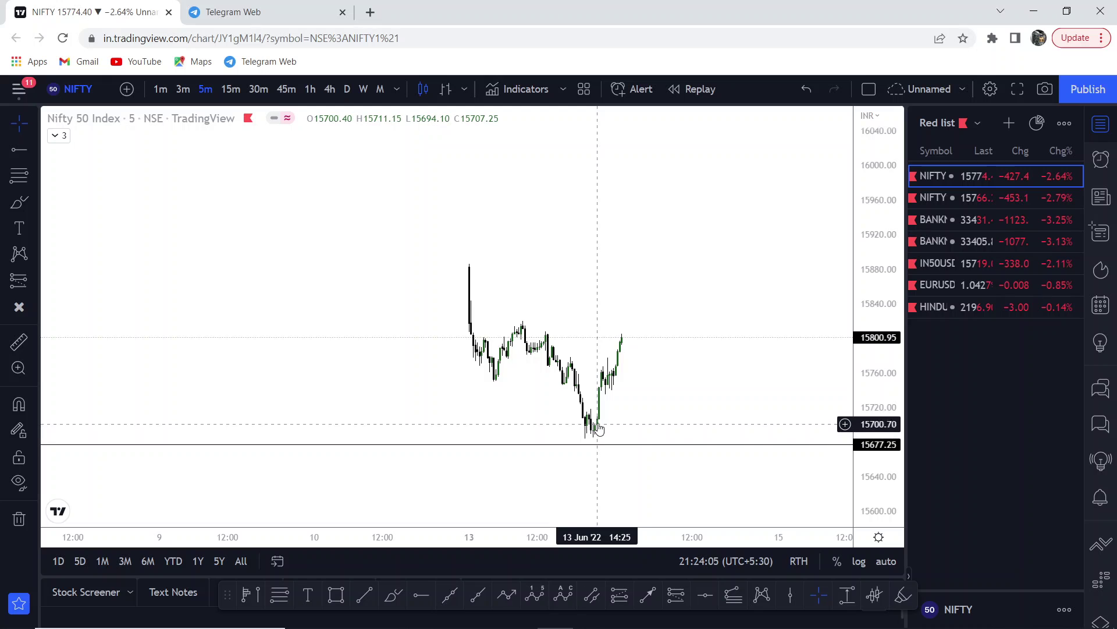
left_click_drag(592, 338, 547, 377)
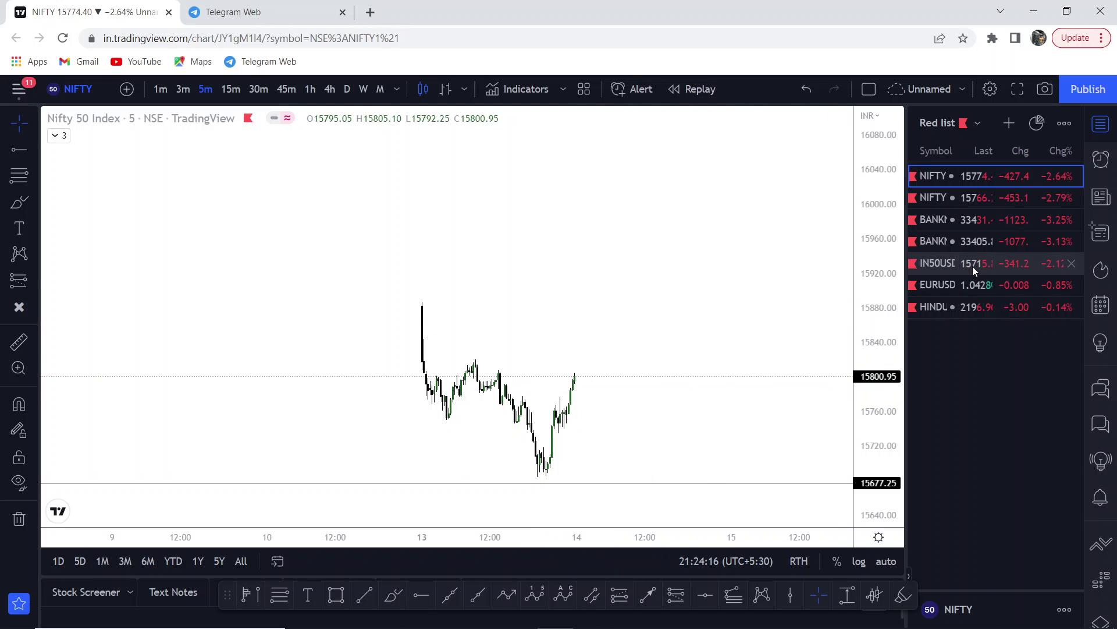
mouse_move(972, 267)
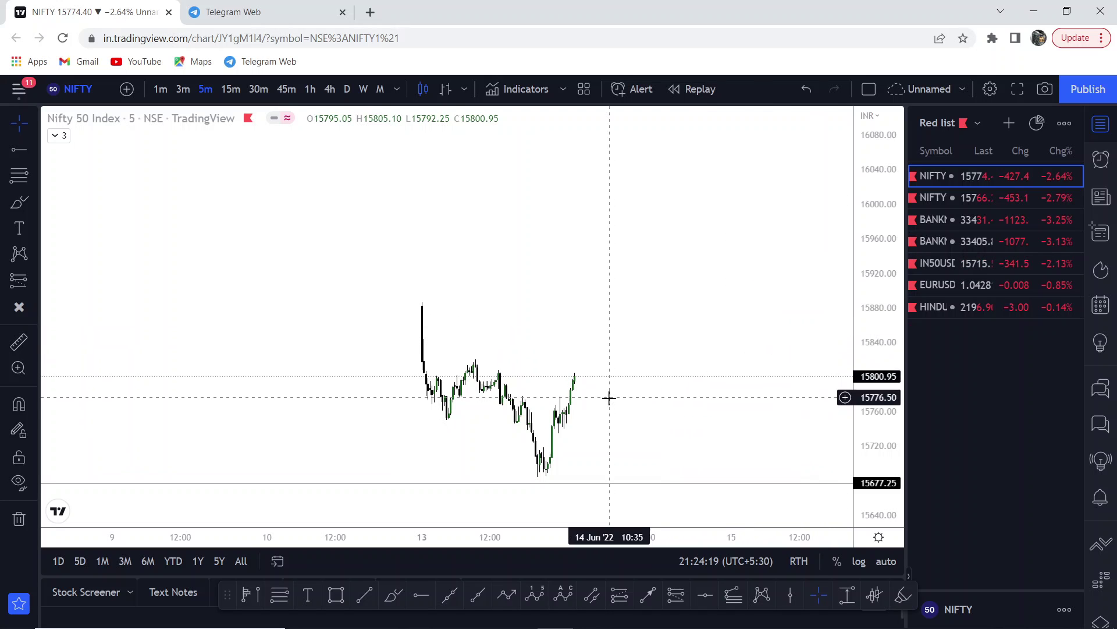
left_click_drag(608, 458, 606, 430)
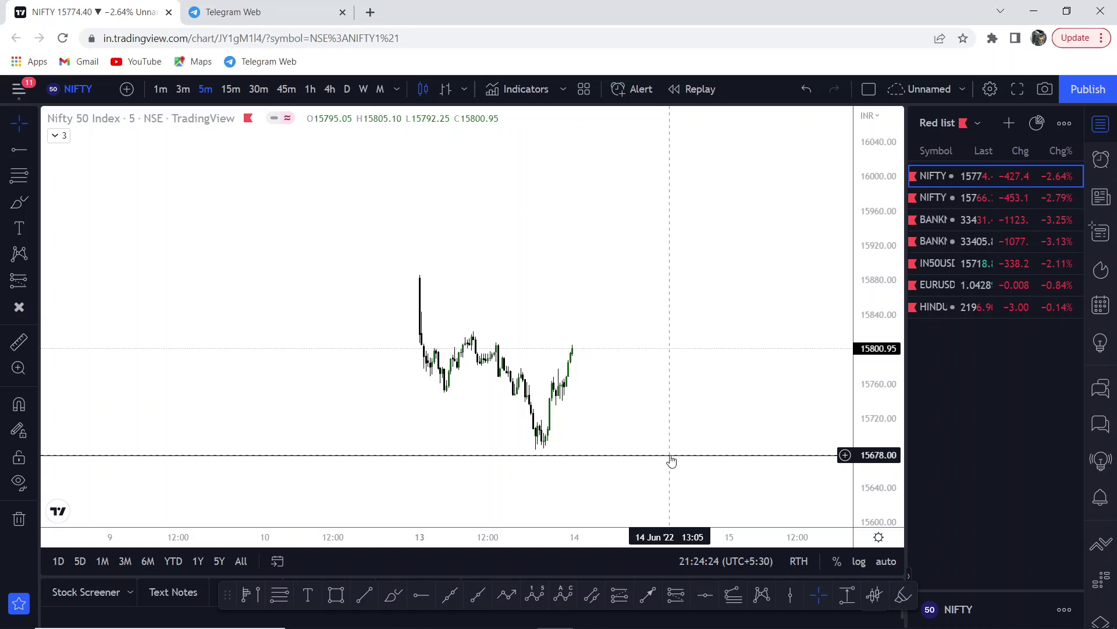
Switch to the weekly chart and adjust the lowest horizontal ray to the March 2022 wick low at about 15669.70
left_click(369, 95)
scroll(787, 374, "up", 3)
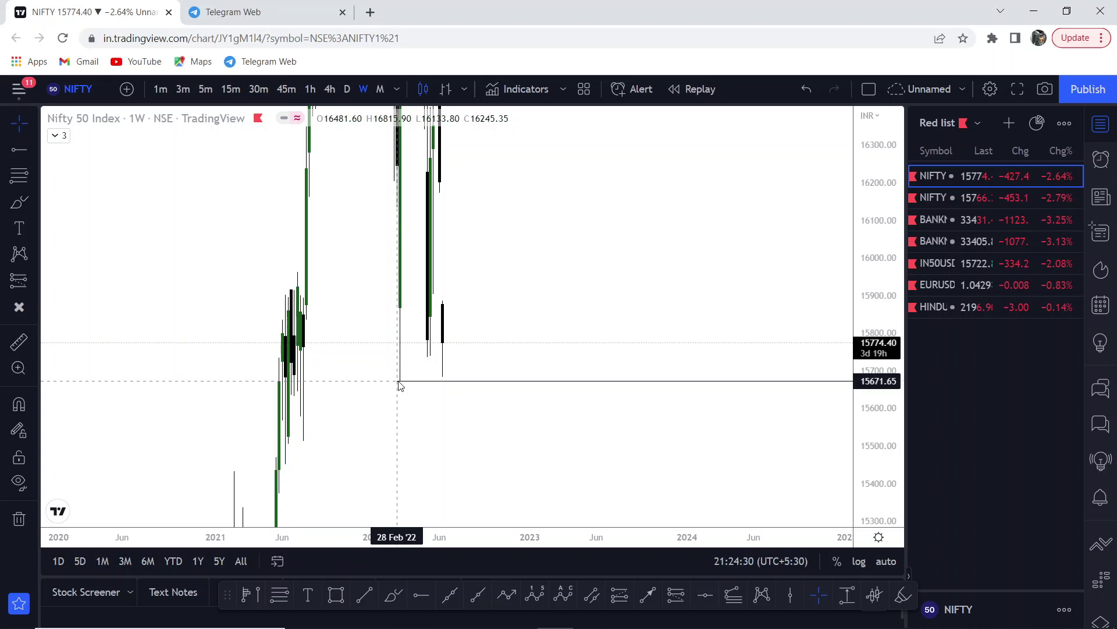
left_click(400, 382)
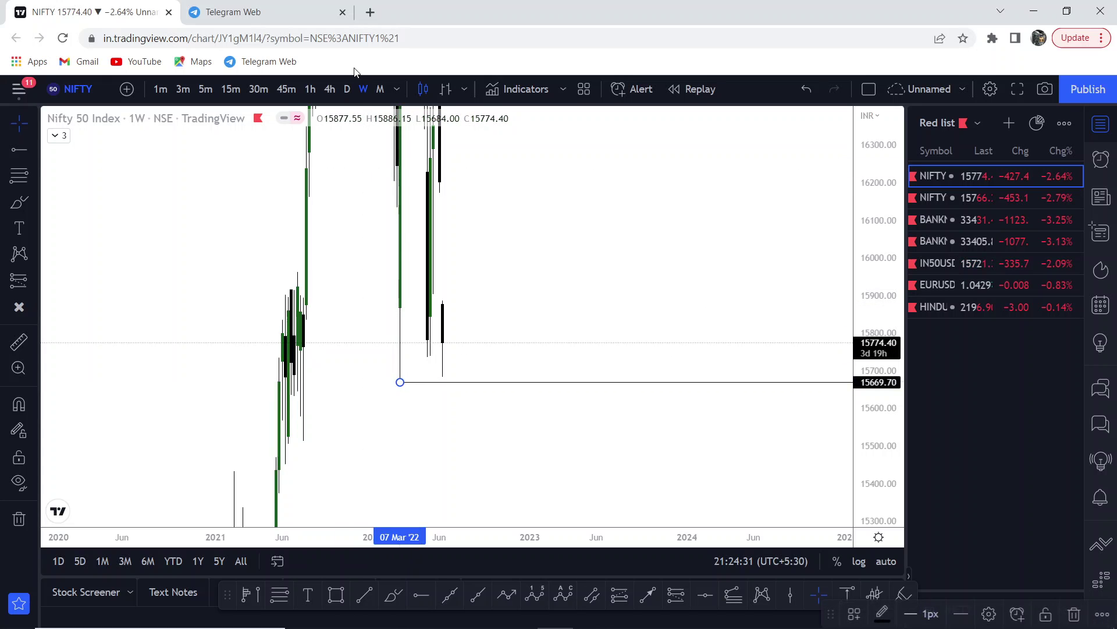
Return to the daily chart and align the start of the lowest horizontal ray with 7 March 2022 at 15669.70
left_click(347, 89)
scroll(652, 298, "down", 2)
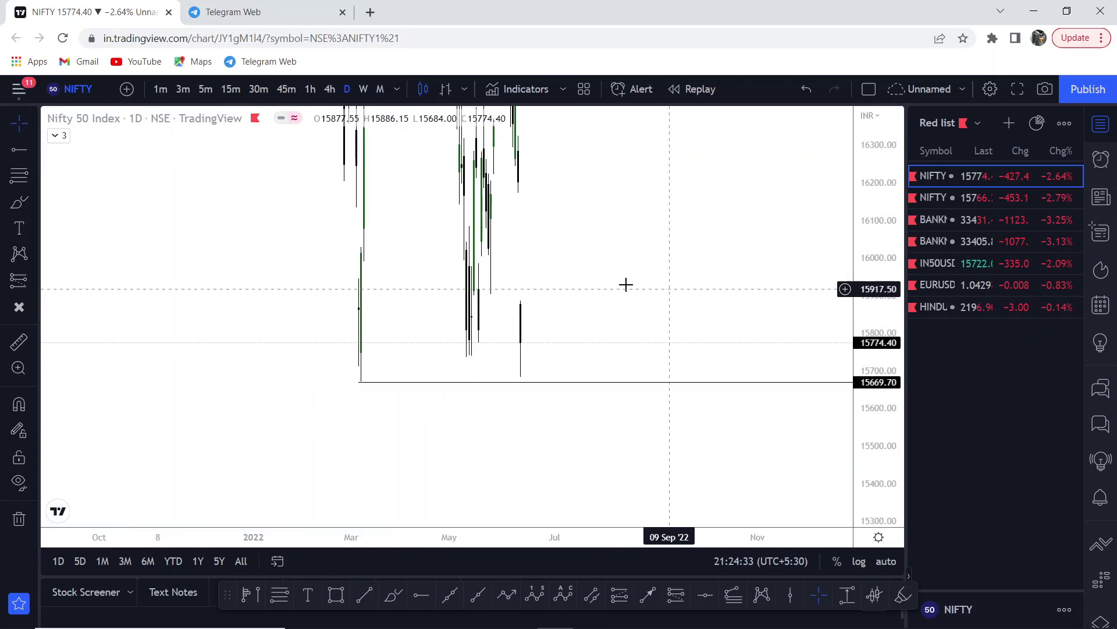
left_click_drag(365, 382, 359, 382)
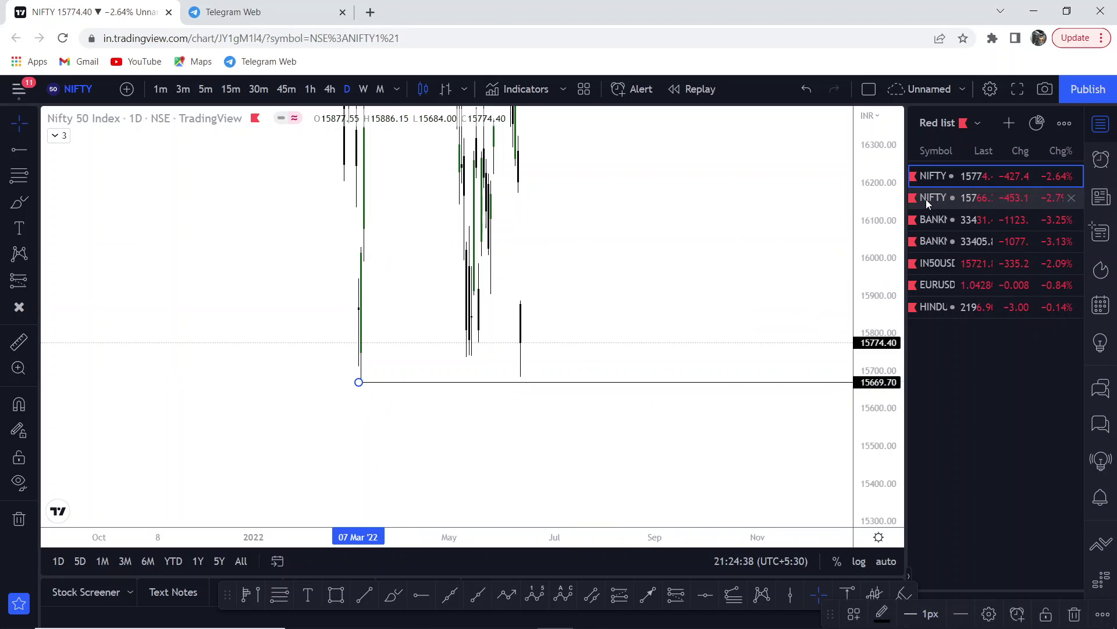
left_click_drag(873, 180, 861, 382)
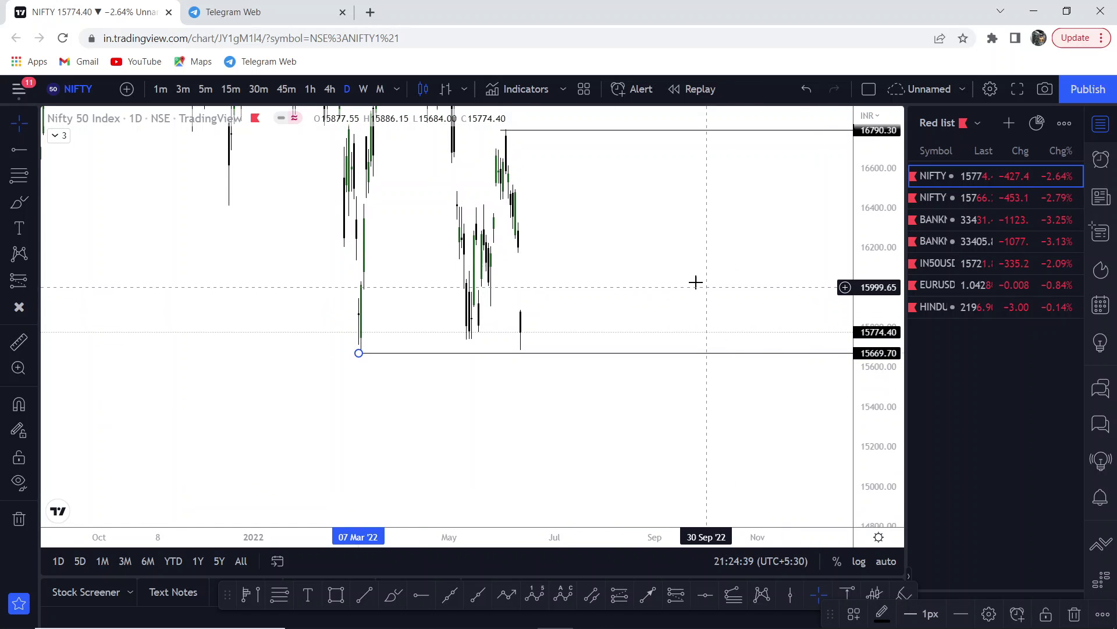
scroll(574, 252, "up", 2)
mouse_move(574, 252)
left_mouse_down()
mouse_move(740, 312)
mouse_move(627, 373)
mouse_move(646, 409)
left_mouse_up()
scroll(836, 246, "up", 2)
scroll(642, 409, "up", 1)
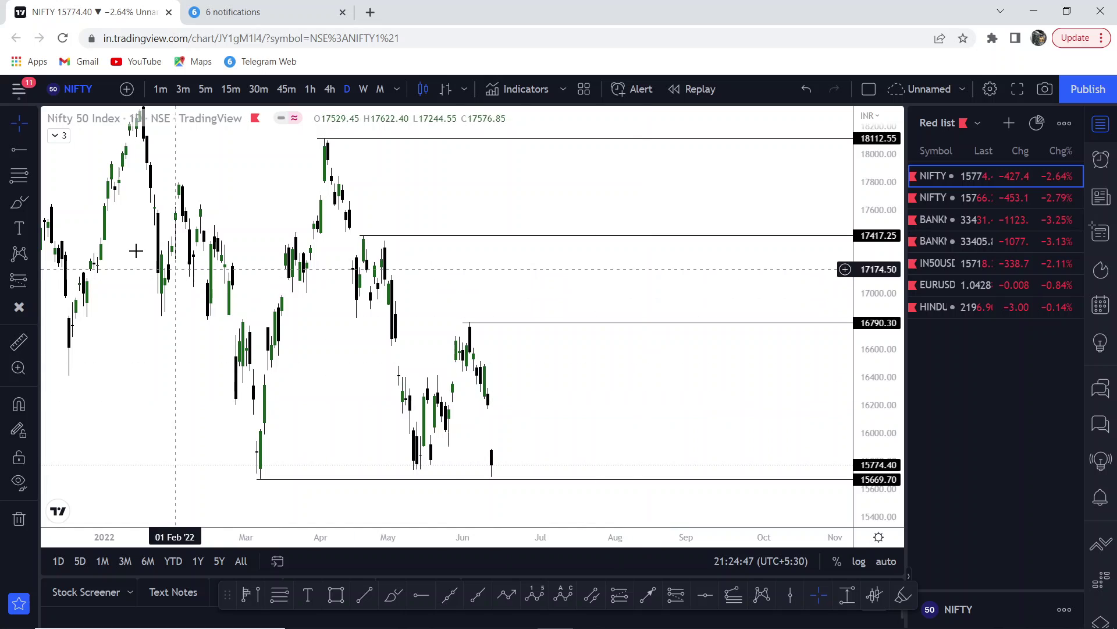
Draw a rectangle covering the price gap between the 10 June and 13 June candles
left_click(338, 588)
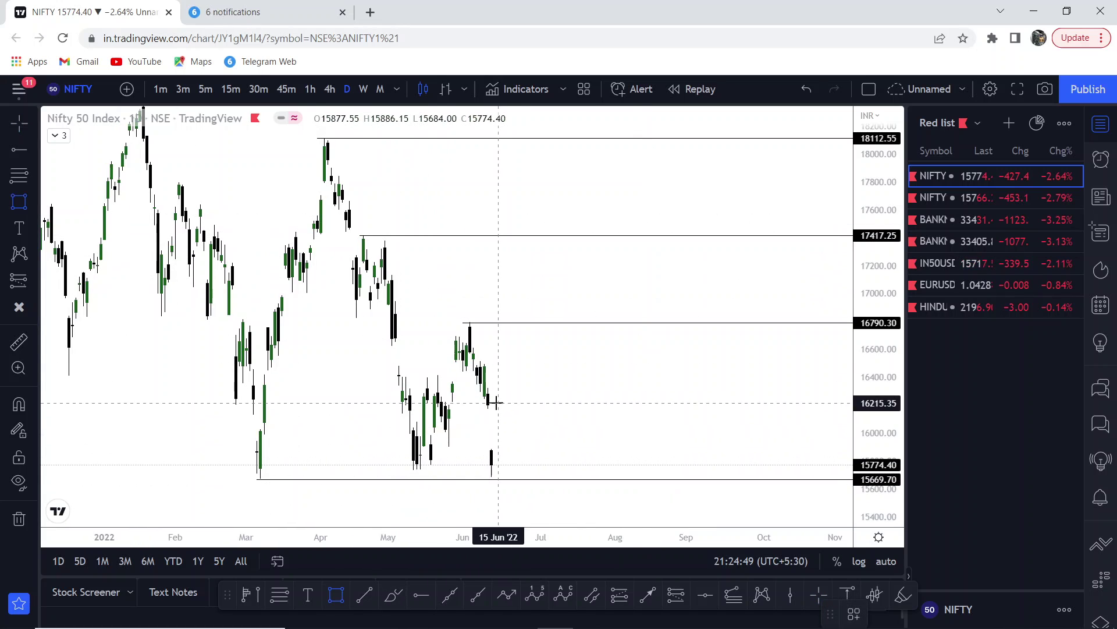
mouse_move(483, 408)
left_mouse_down()
mouse_move(644, 416)
mouse_move(728, 448)
left_mouse_up()
left_click(672, 379)
Draw a horizontal trend line through the middle of the June gap at 16032.90 and delete the gap rectangle
left_click(33, 151)
left_click(77, 152)
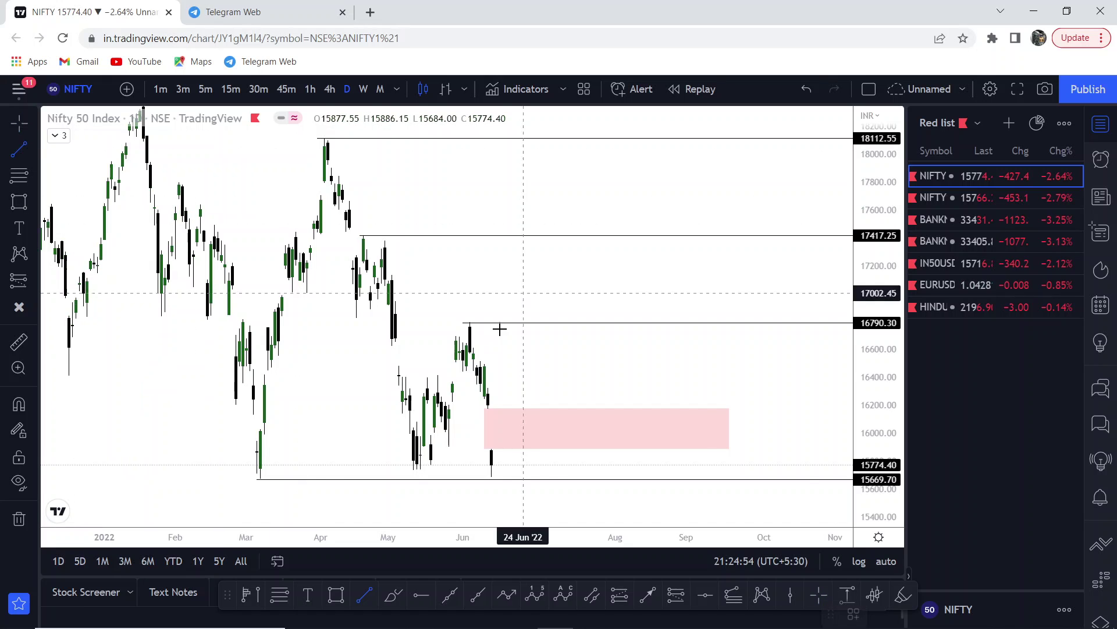
left_click(484, 429)
left_click(729, 429)
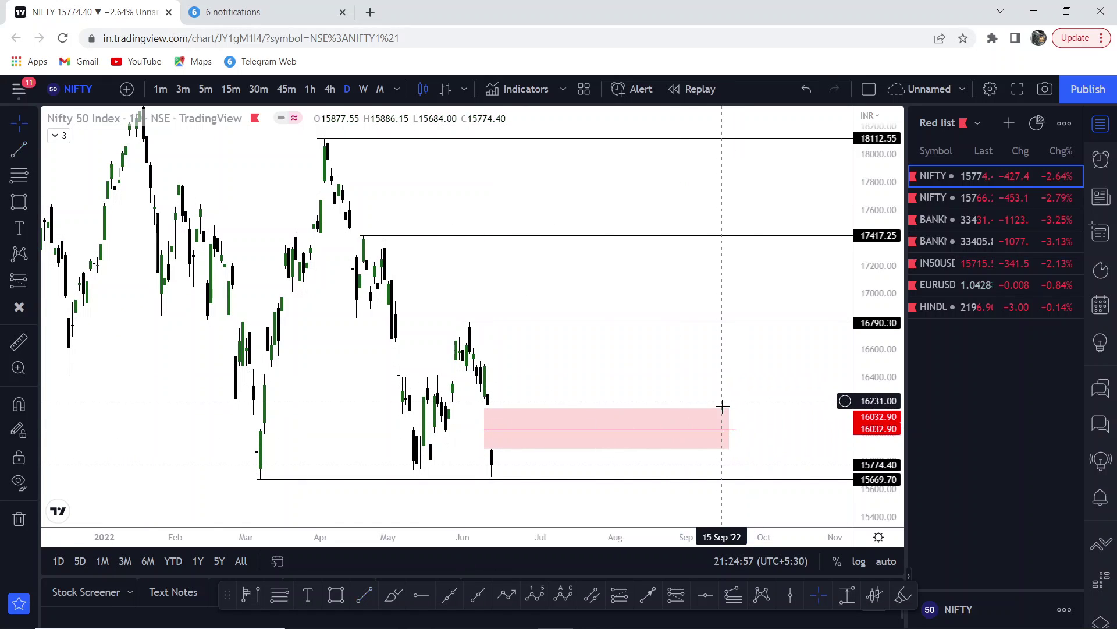
key("Delete")
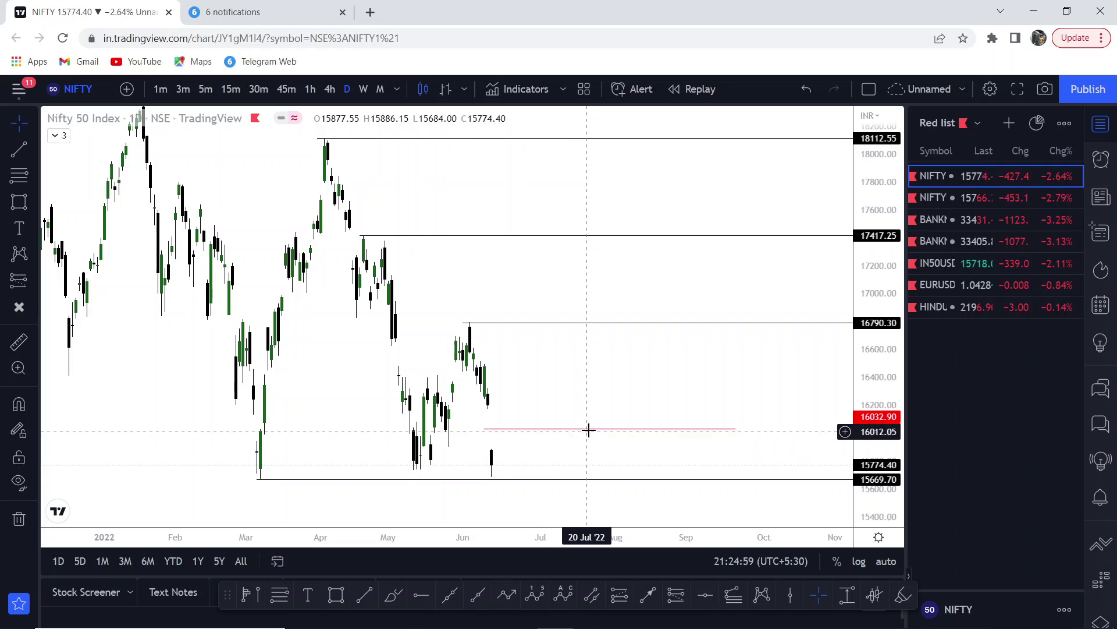
Draw a rectangle over the early May gap from about 16637.60 to 16486.40, starting 2 May, and delete it
left_click_drag(602, 377, 548, 348)
key("alt+shift+r")
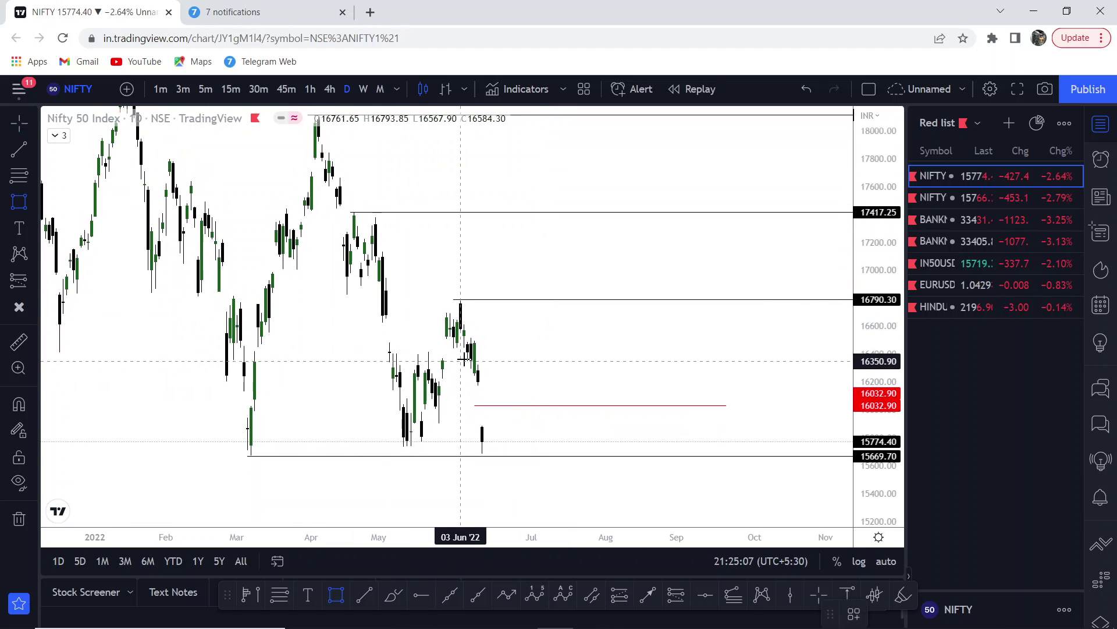
left_click(379, 320)
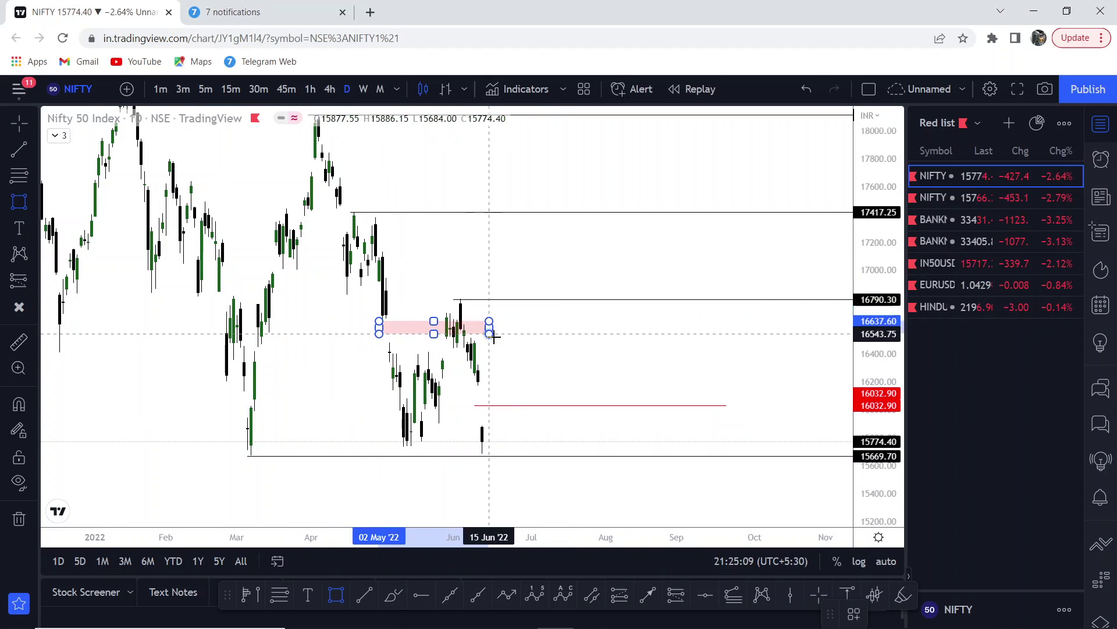
left_click(496, 344)
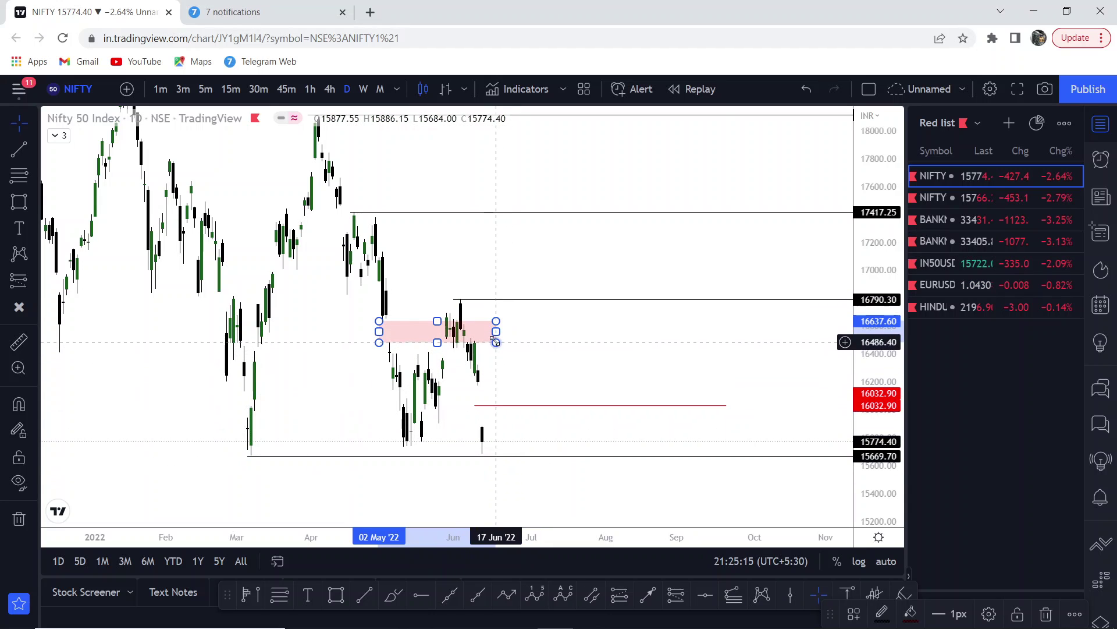
key("Delete")
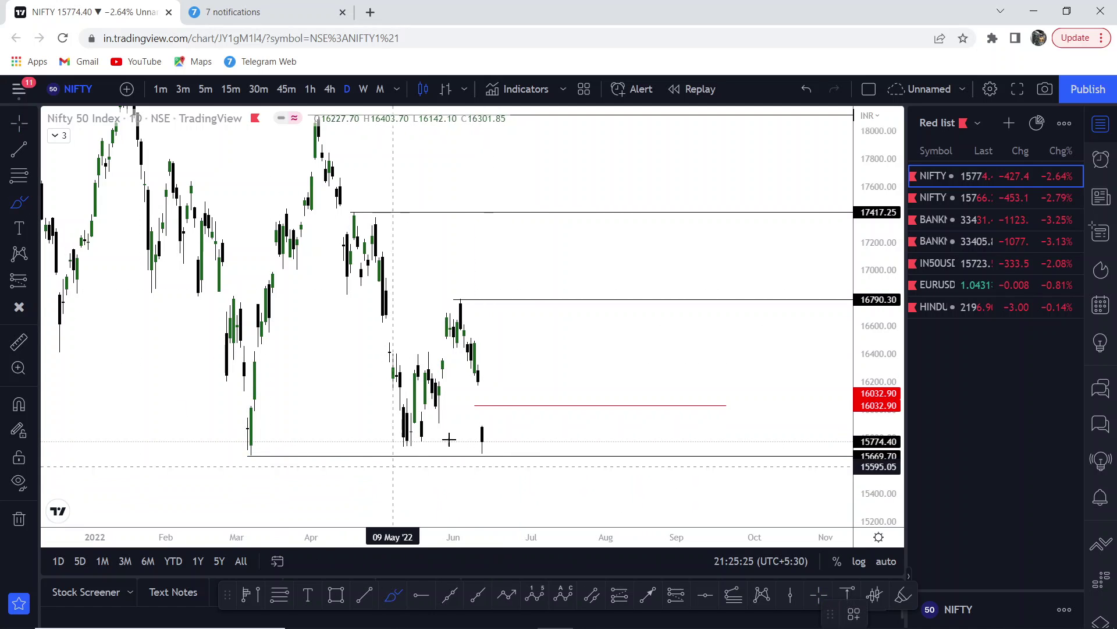
Sketch the support line, a possible bounce and the June gap edges with brush strokes, undo them and return to the crosshair cursor
mouse_move(255, 458)
left_mouse_down()
mouse_move(506, 463)
mouse_move(491, 465)
mouse_move(499, 384)
mouse_move(529, 386)
left_mouse_up()
left_click(464, 387)
left_click_drag(468, 426, 581, 424)
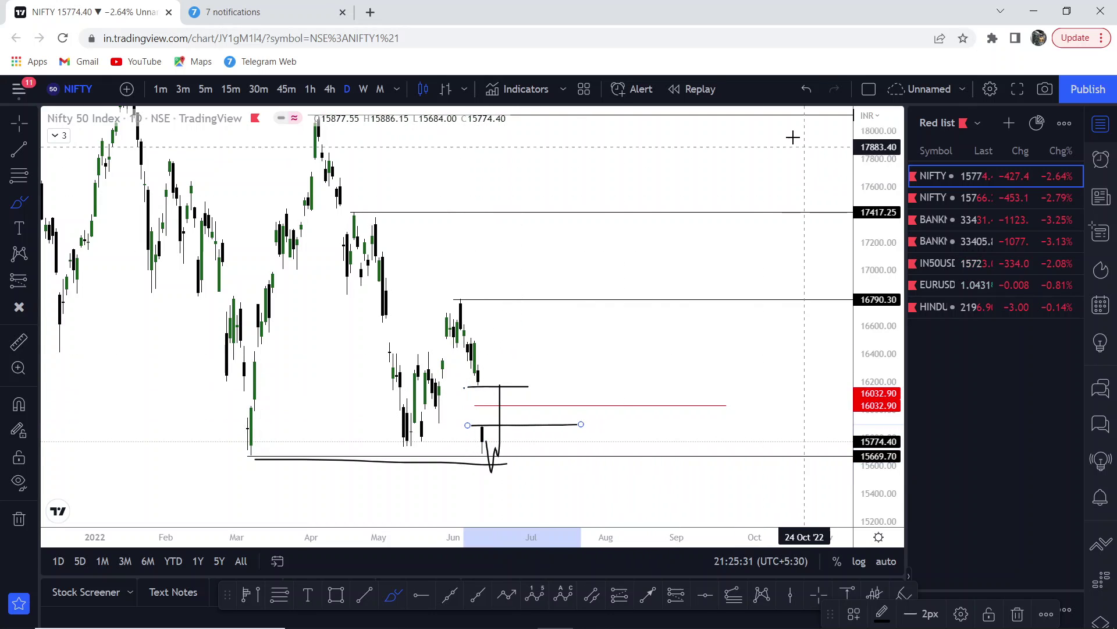
left_click(805, 90)
left_click(805, 89)
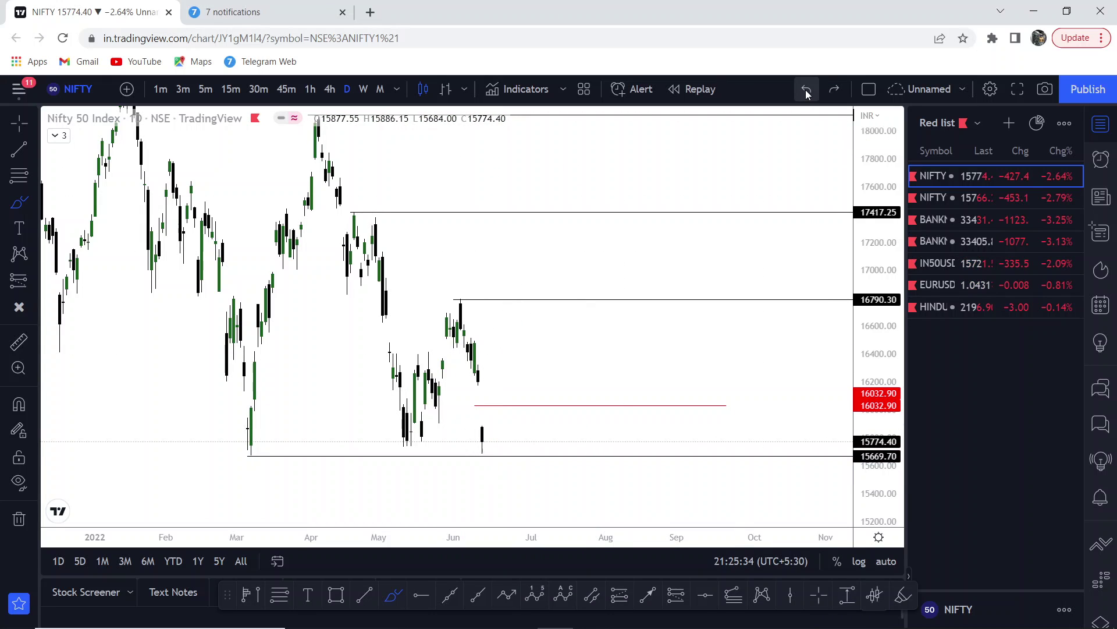
left_click(10, 121)
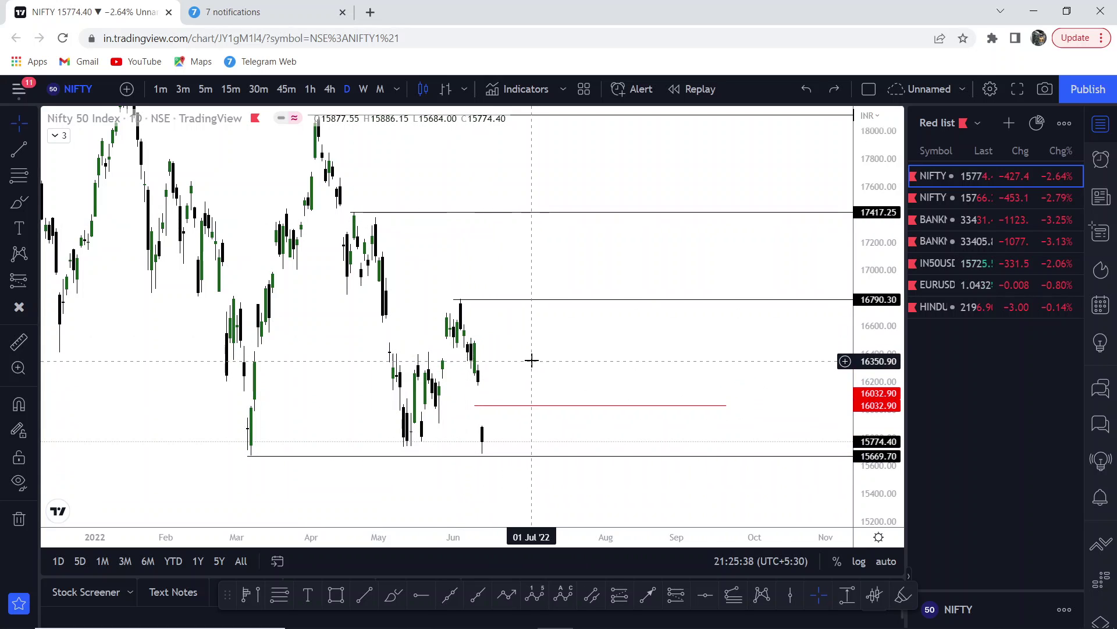
Move the uppermost horizontal ray to 18114.75 at the early April swing high
left_click_drag(532, 359, 534, 357)
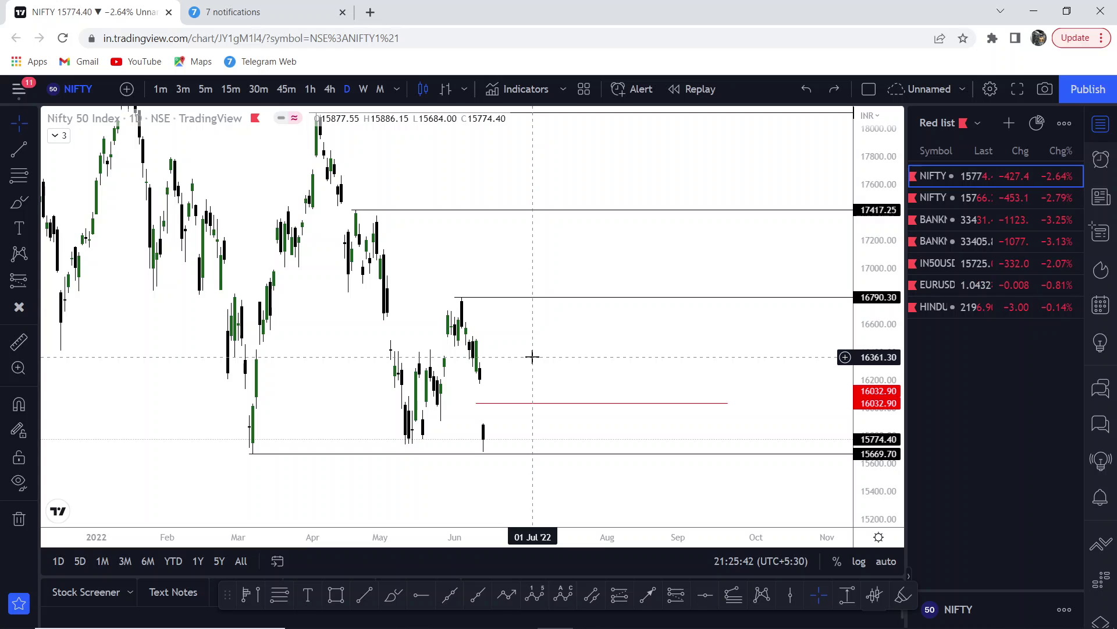
scroll(746, 287, "down", 2)
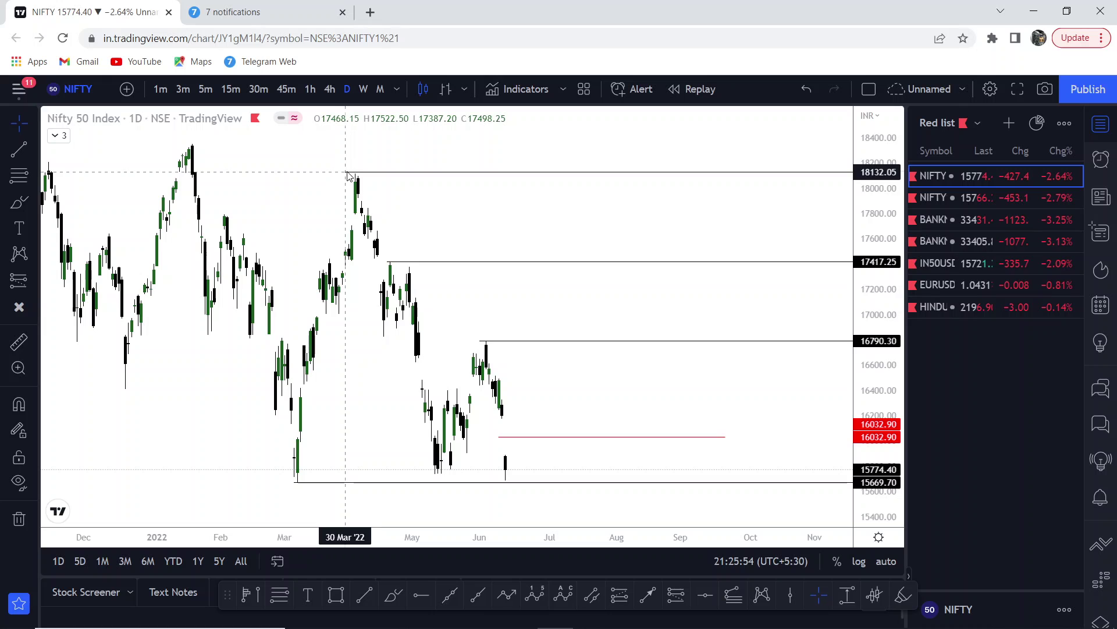
left_click_drag(346, 174, 342, 174)
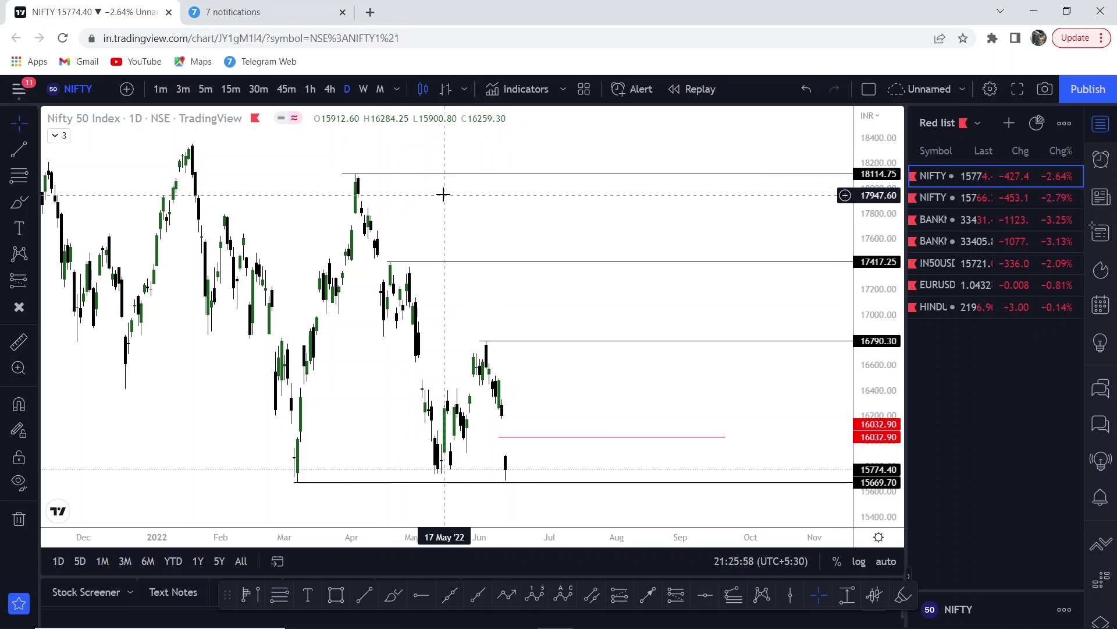
left_click_drag(443, 195, 436, 189)
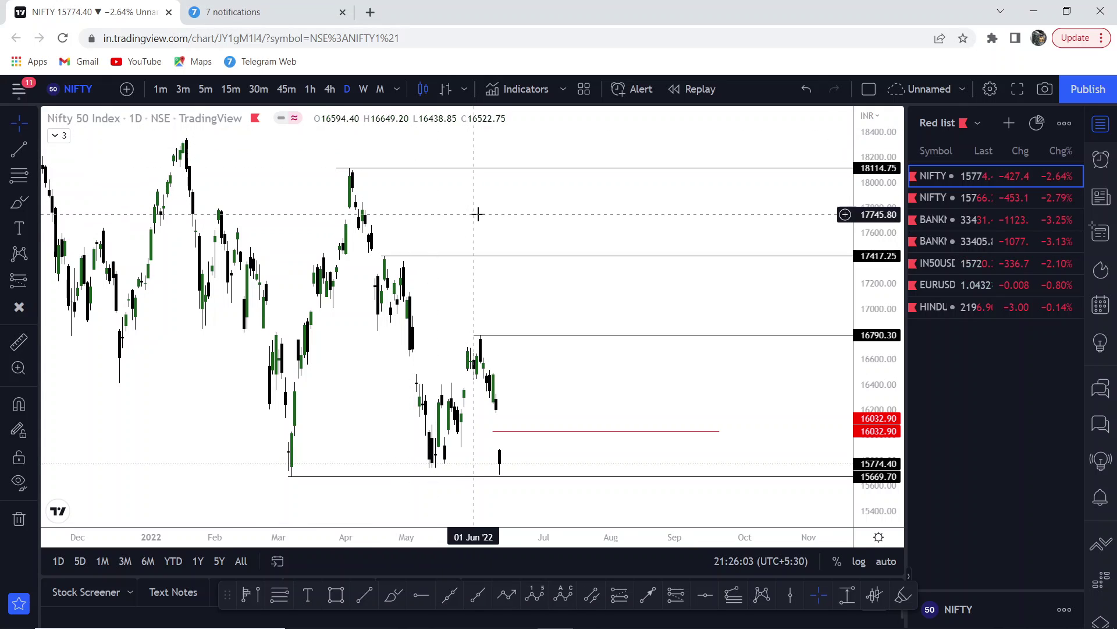
left_click_drag(475, 209, 473, 207)
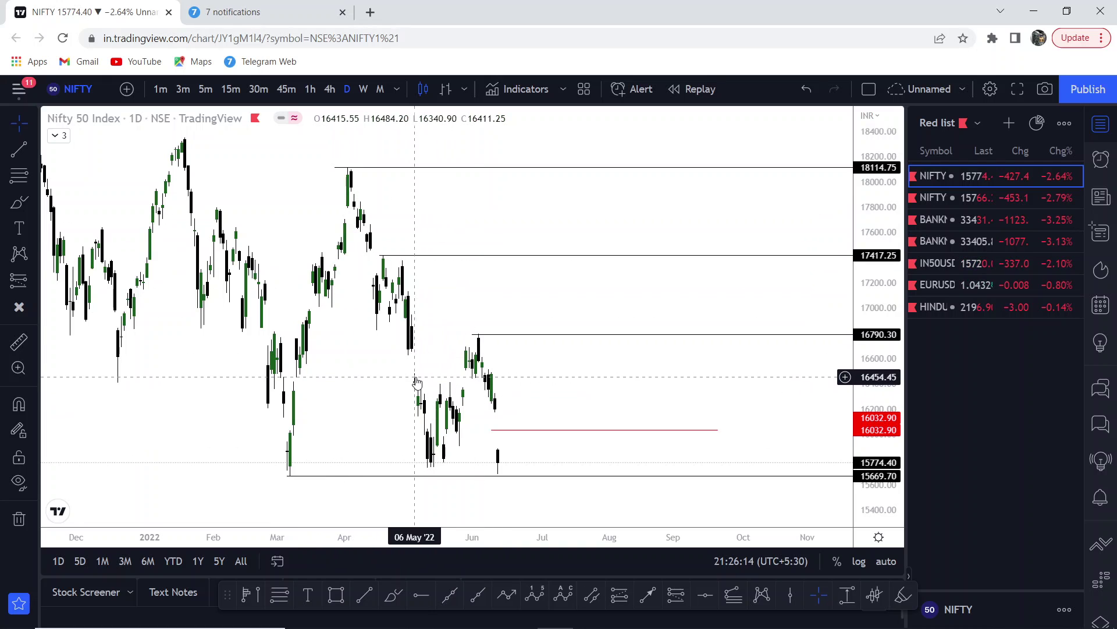
left_click_drag(529, 359, 526, 355)
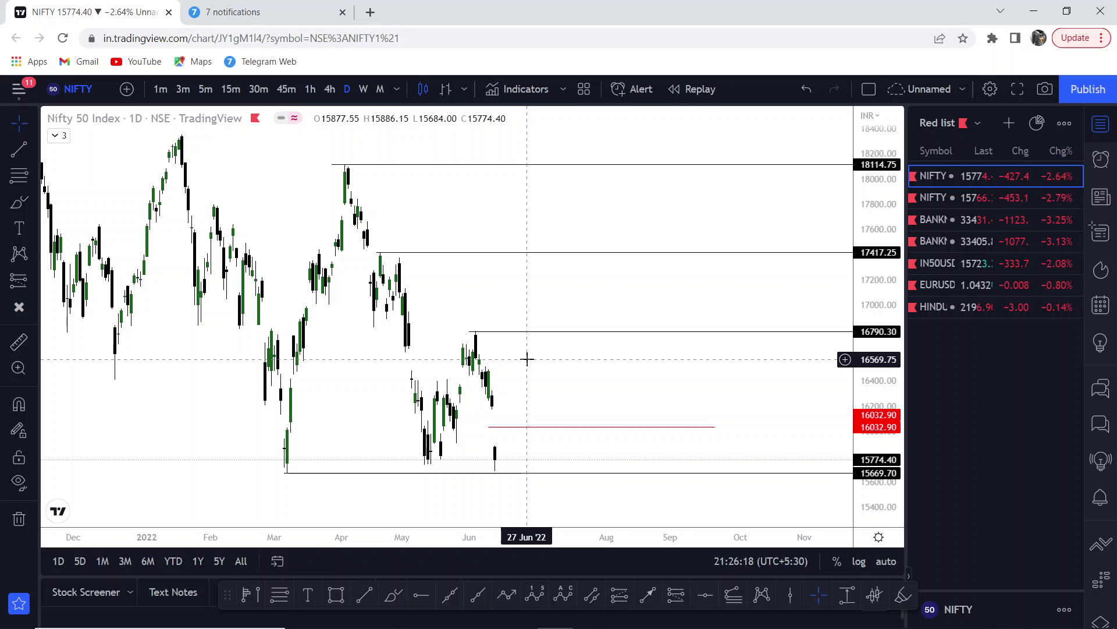
Switch to the 4-hour chart and examine the price structure from the March low to mid-June against the marked levels
left_click(330, 92)
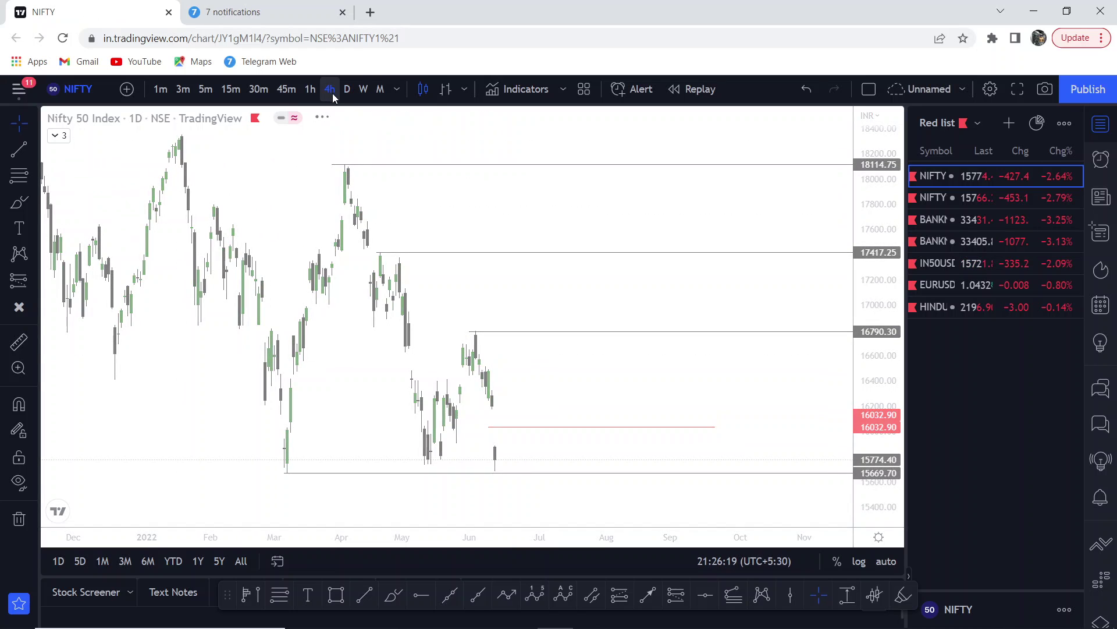
scroll(638, 369, "down", 4)
left_click_drag(669, 385, 545, 350)
left_click_drag(868, 470, 871, 406)
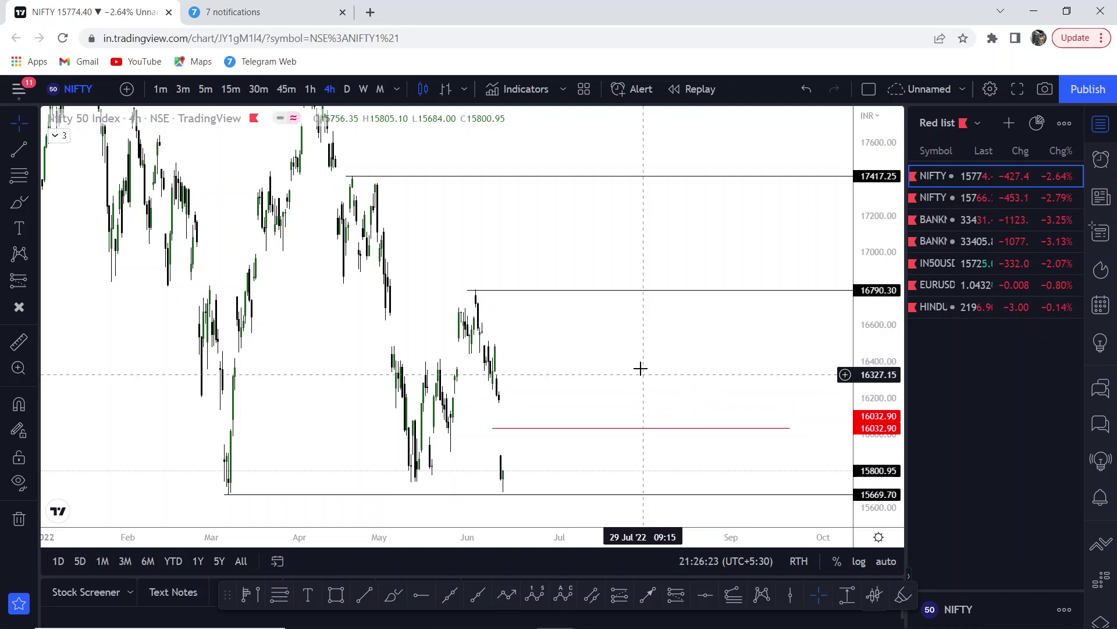
scroll(640, 369, "up", 1)
scroll(574, 347, "down", 3)
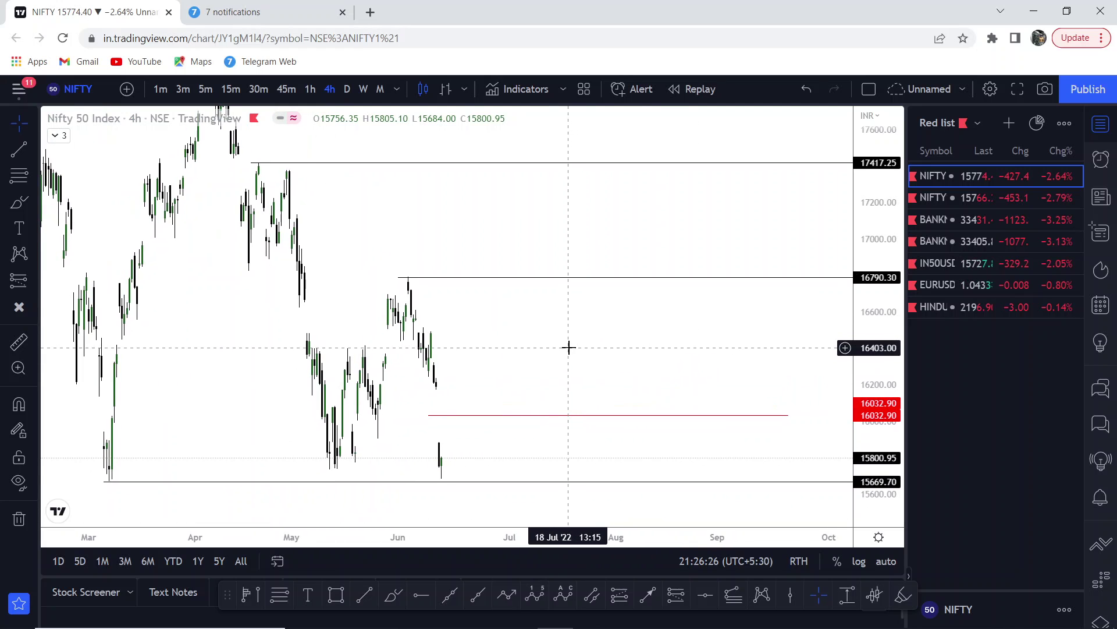
left_click_drag(574, 347, 554, 379)
left_click_drag(870, 262, 871, 317)
left_click_drag(553, 269, 549, 294)
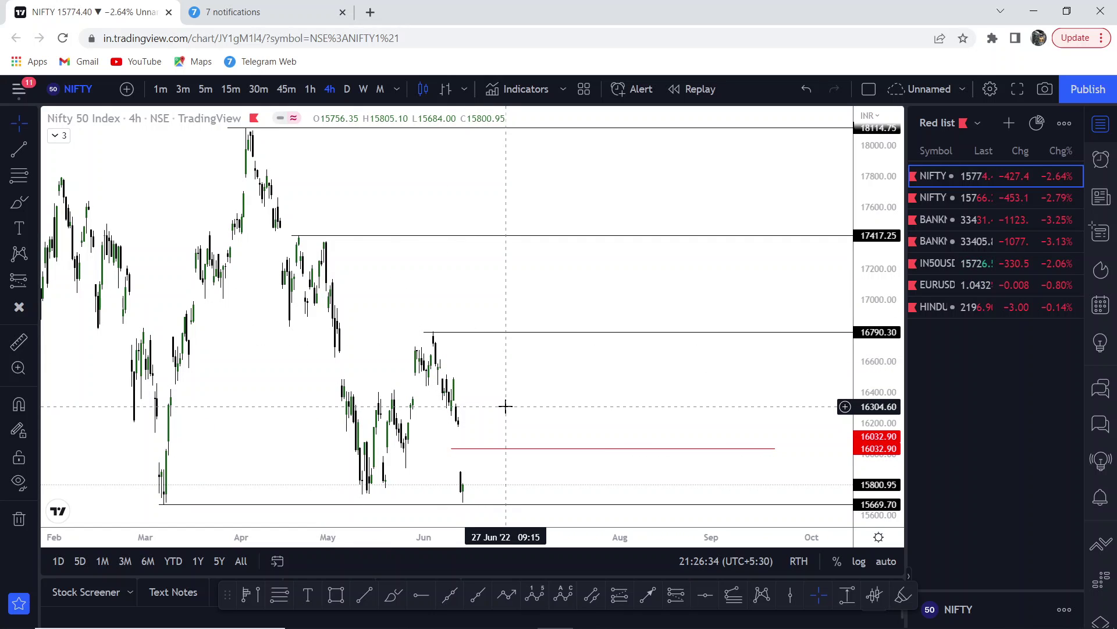
Switch to the 1-hour chart and examine the June decline between the 16790.30 and 15669.70 rays
left_click(317, 89)
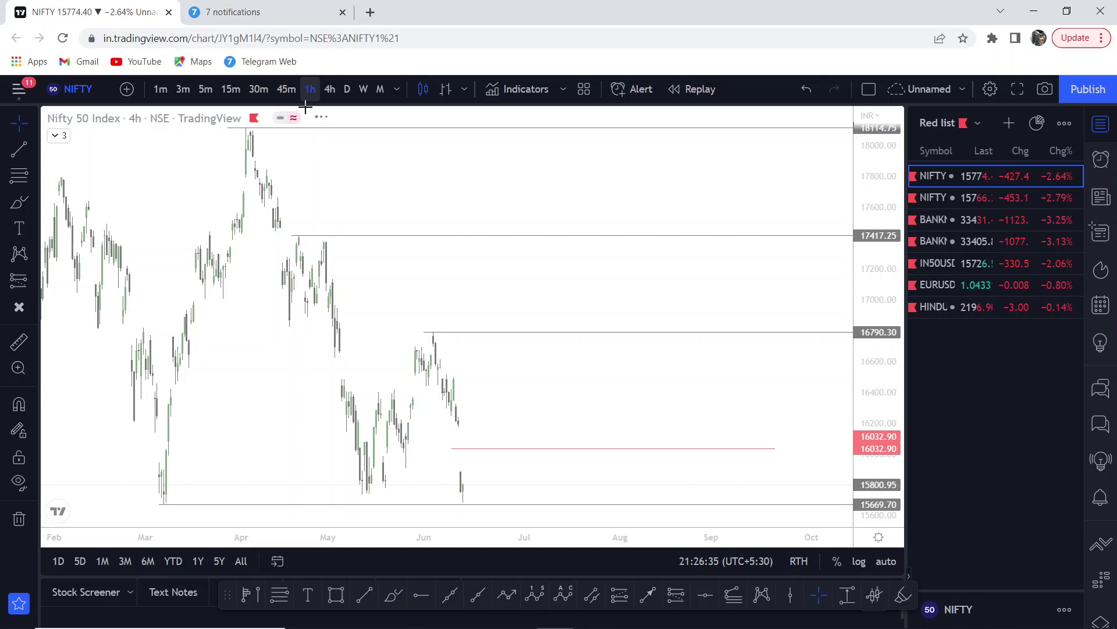
scroll(509, 314, "down", 5)
scroll(404, 293, "up", 3)
left_click_drag(882, 424, 883, 342)
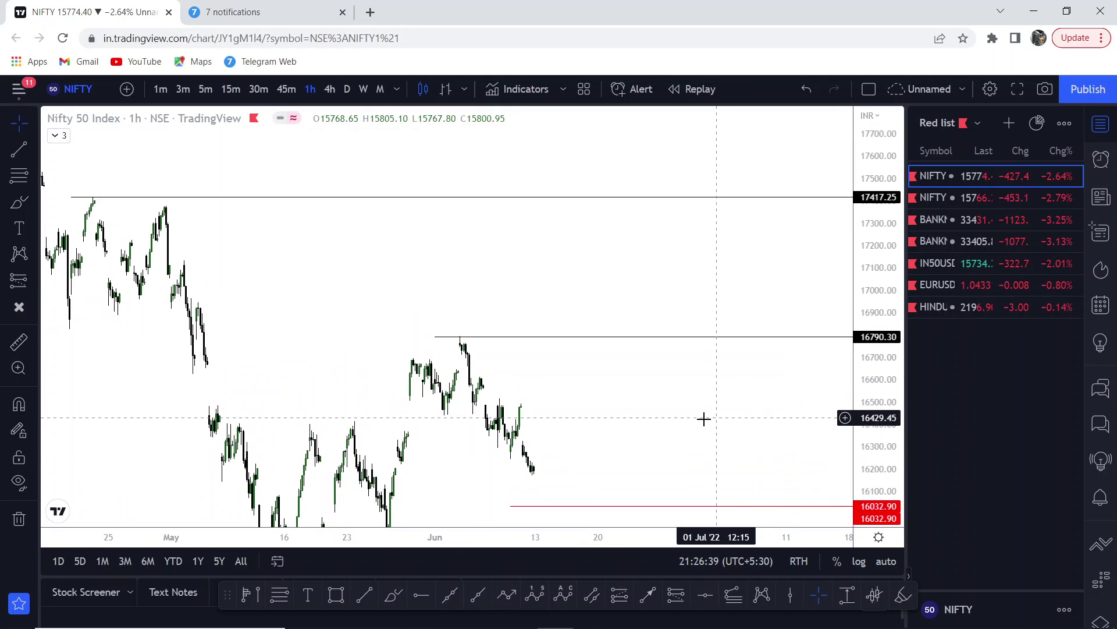
left_click_drag(699, 409, 629, 302)
scroll(629, 302, "down", 1)
left_click_drag(568, 201, 574, 290)
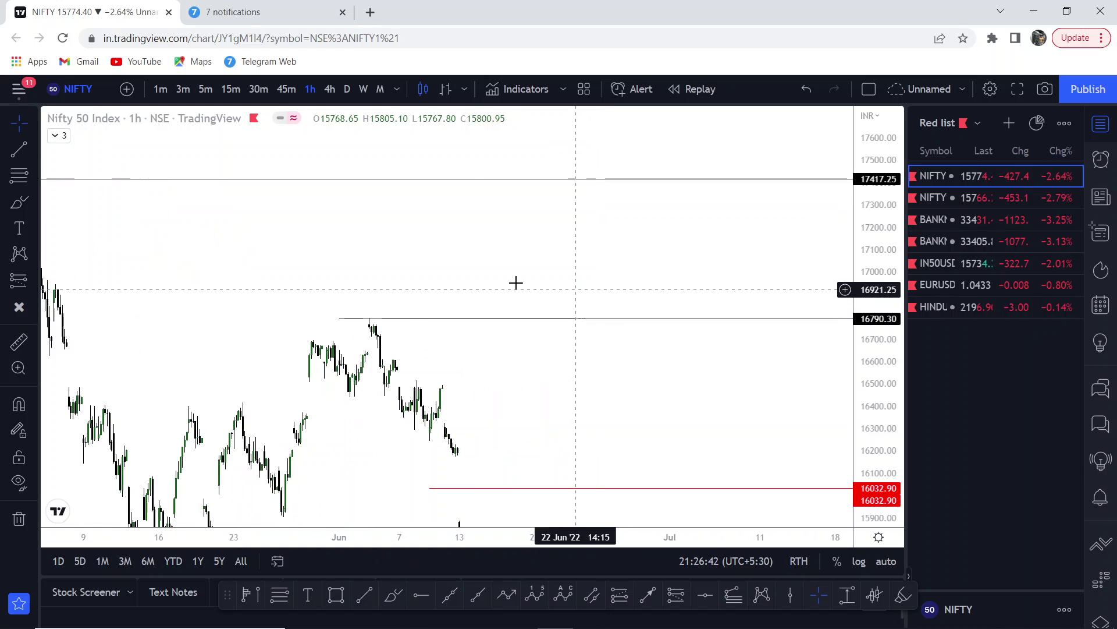
scroll(223, 203, "up", 2)
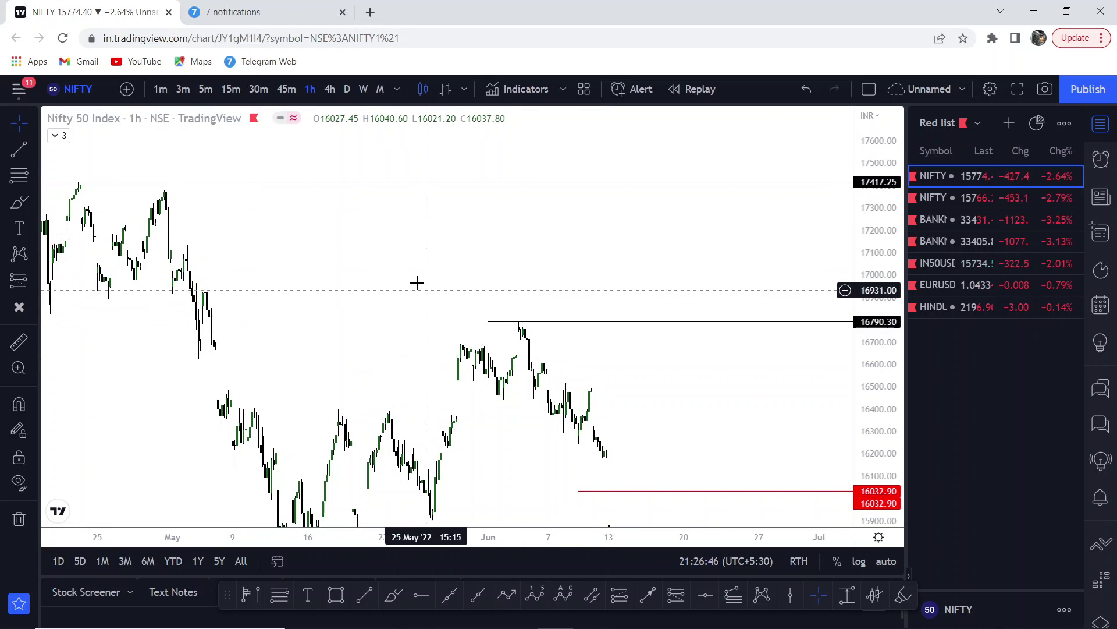
left_click_drag(417, 282, 284, 173)
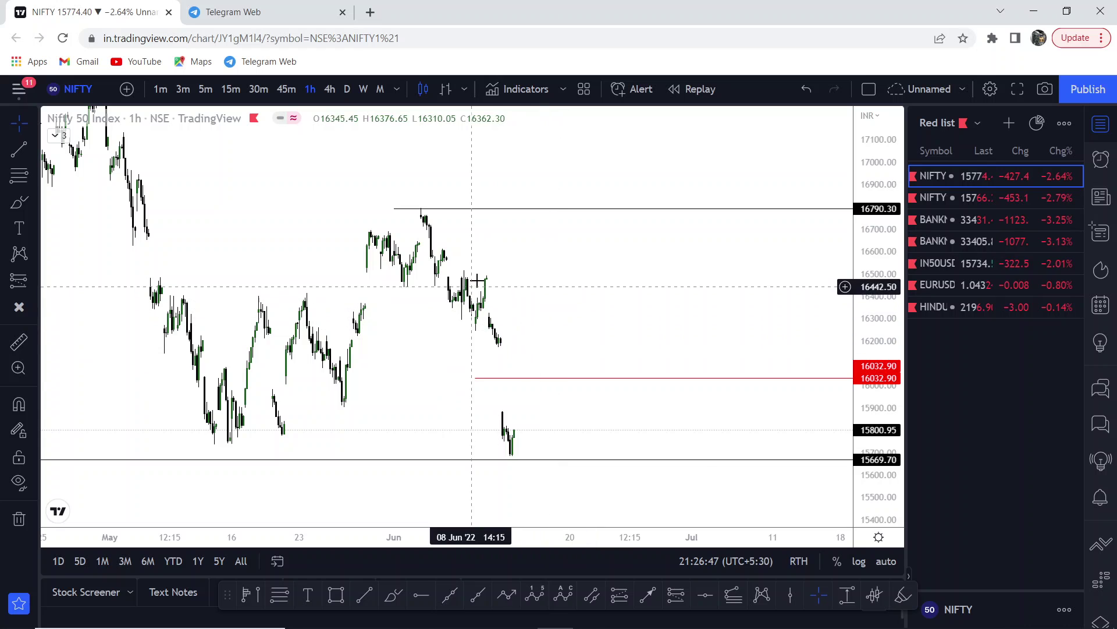
Draw a rectangle zone from 16475.05 down to 16322.00, spanning 9 June to 19 July 2022
left_click_drag(488, 310, 410, 325)
key("alt+shift+r")
mouse_move(408, 291)
left_mouse_down()
mouse_move(773, 301)
mouse_move(789, 326)
left_mouse_up()
left_click(788, 327)
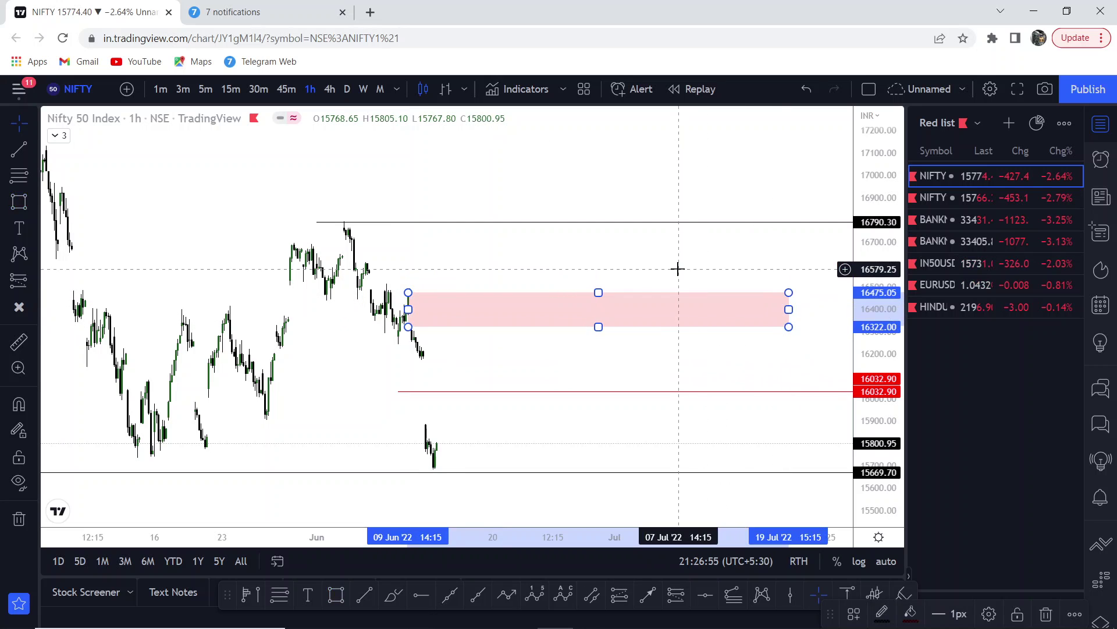
left_click(678, 269)
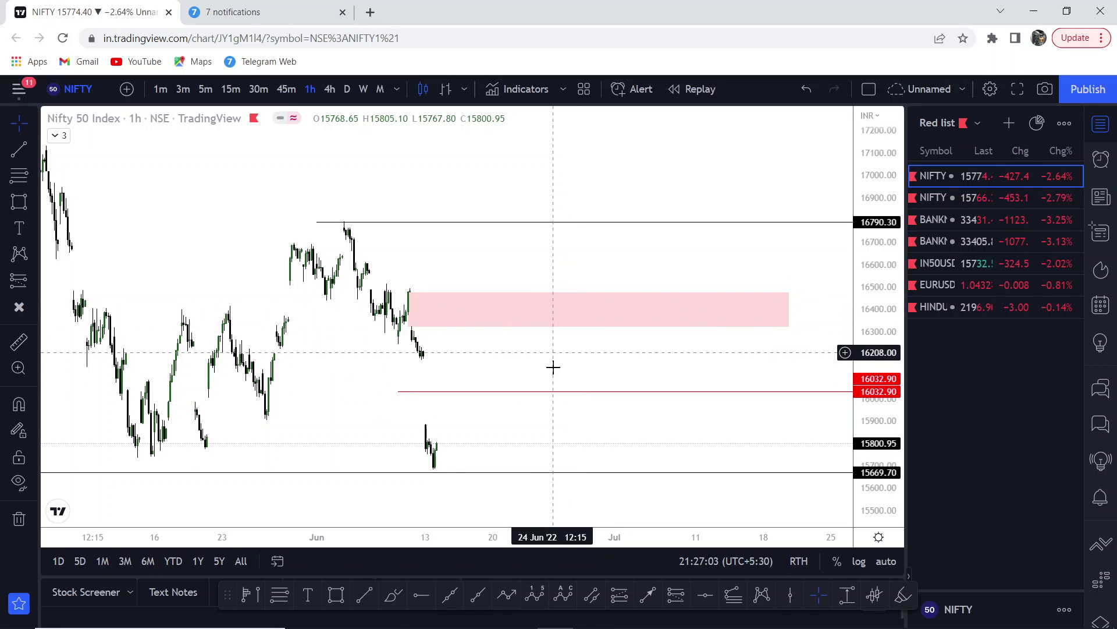
Sketch a possible price path rising through the rectangle zone with the brush and circle the early June swing high
left_click(393, 594)
mouse_move(559, 347)
left_mouse_down()
mouse_move(571, 314)
mouse_move(596, 335)
mouse_move(599, 275)
mouse_move(613, 300)
mouse_move(626, 228)
left_mouse_up()
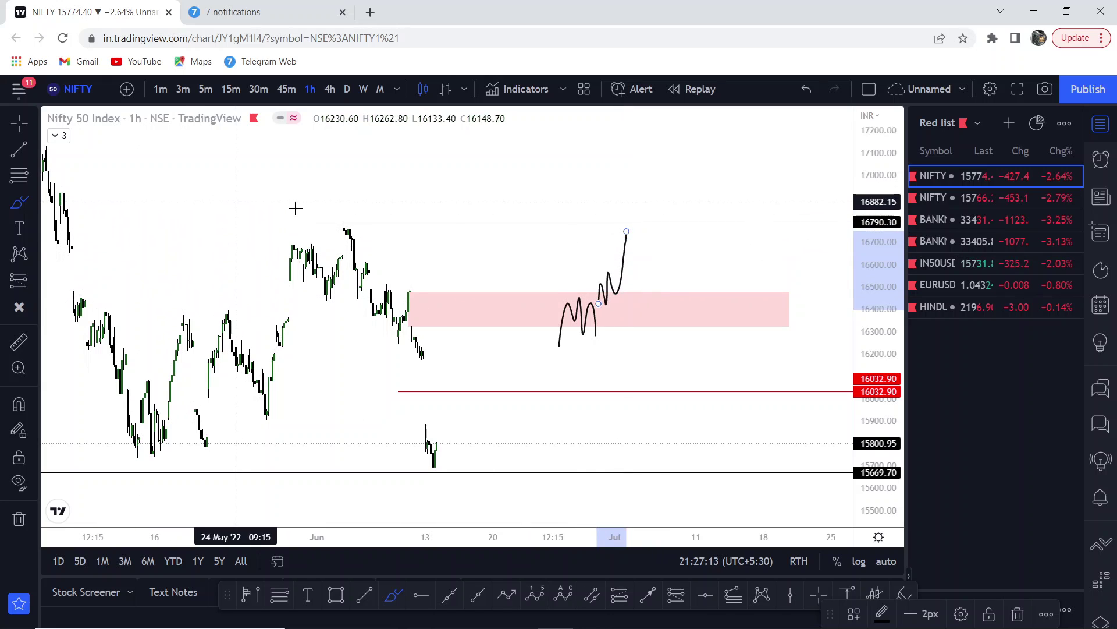
left_click_drag(341, 223, 357, 217)
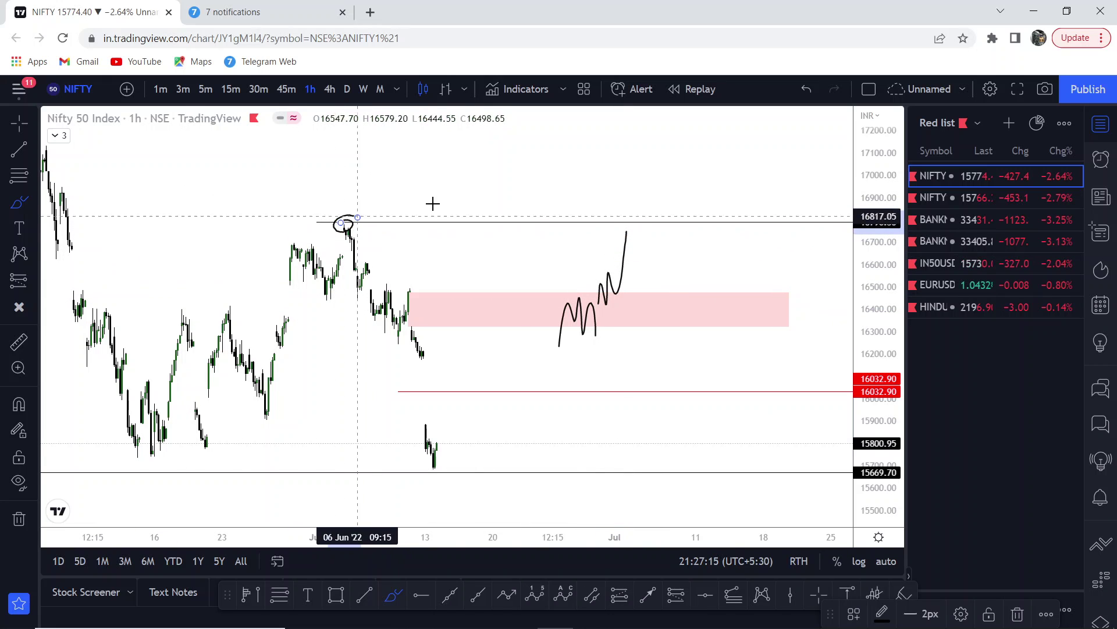
Undo the brush sketches while keeping the rectangle zone, and return to the crosshair cursor
left_click(808, 89)
left_click(808, 88)
left_click(810, 88)
left_click(810, 88)
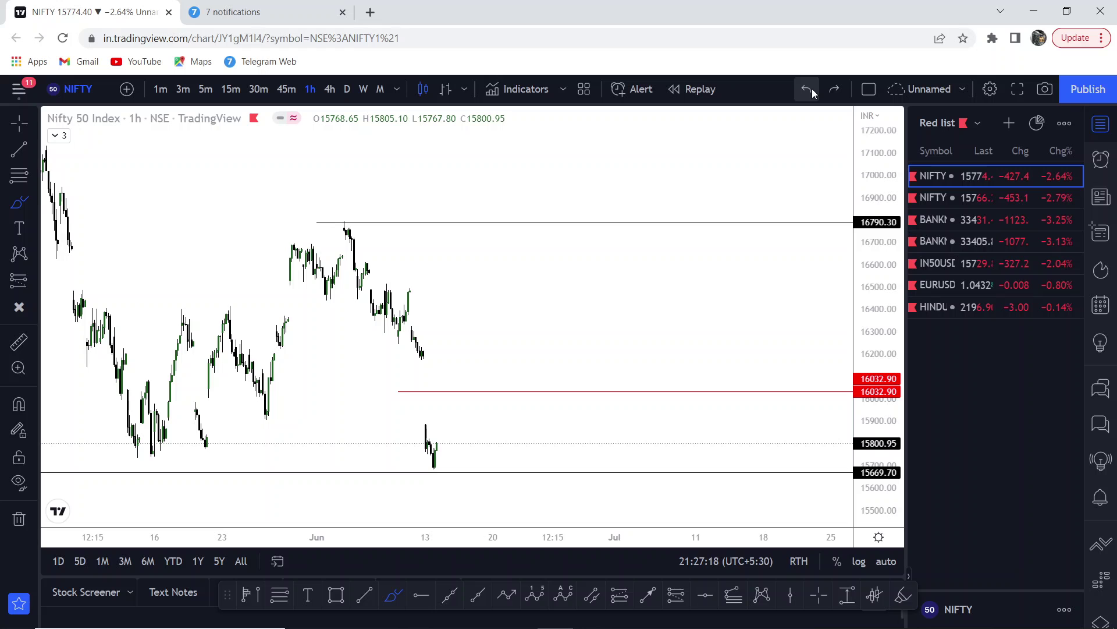
left_click(837, 91)
left_click(19, 123)
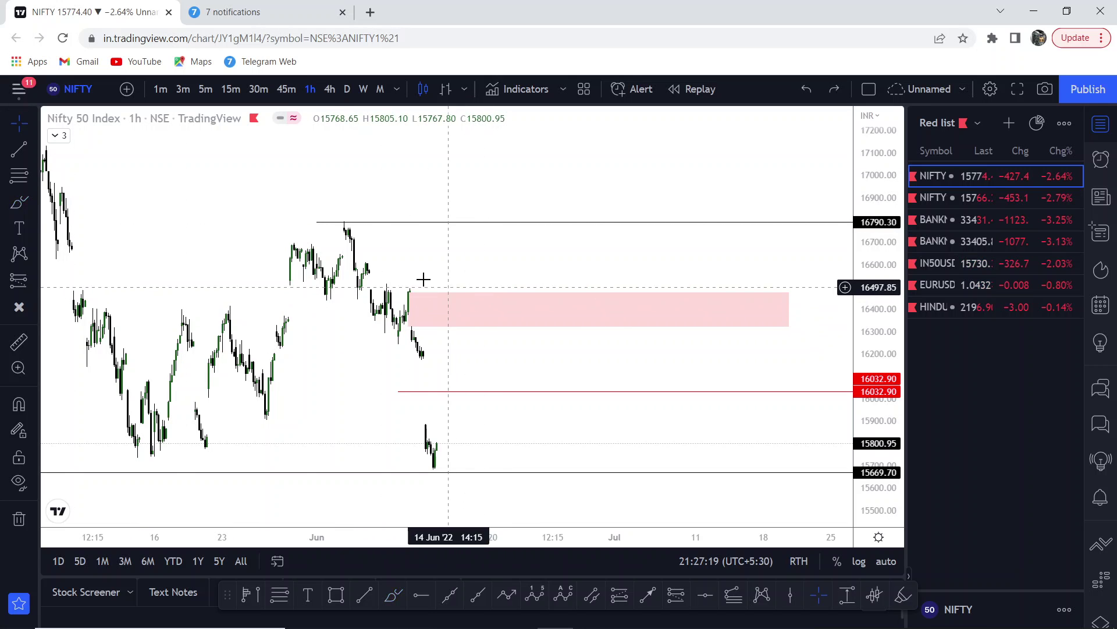
left_click_drag(455, 254, 479, 256)
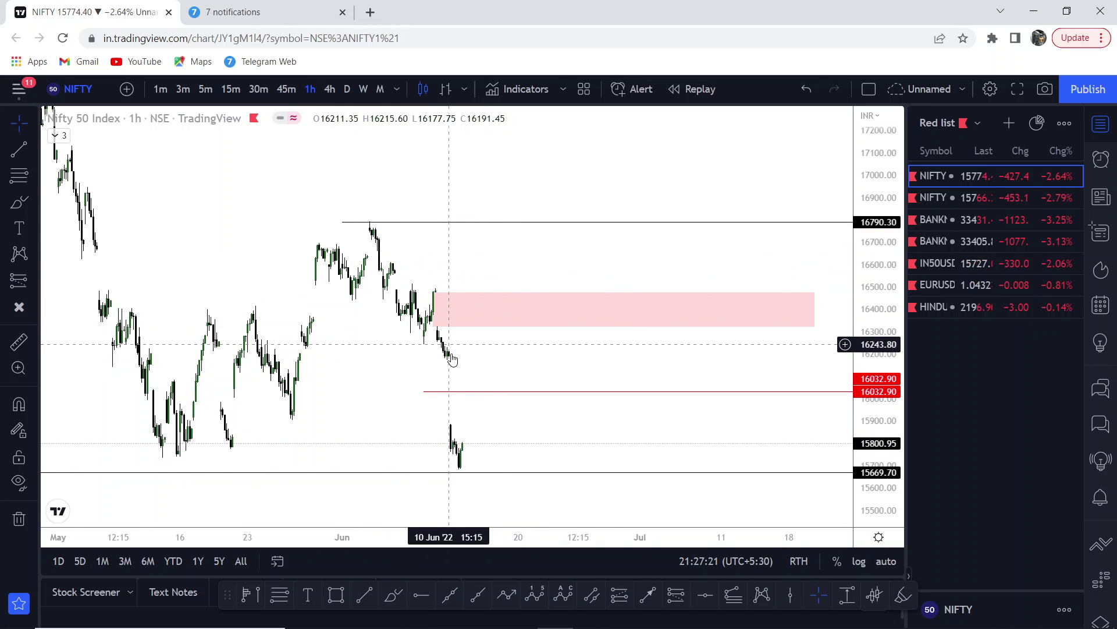
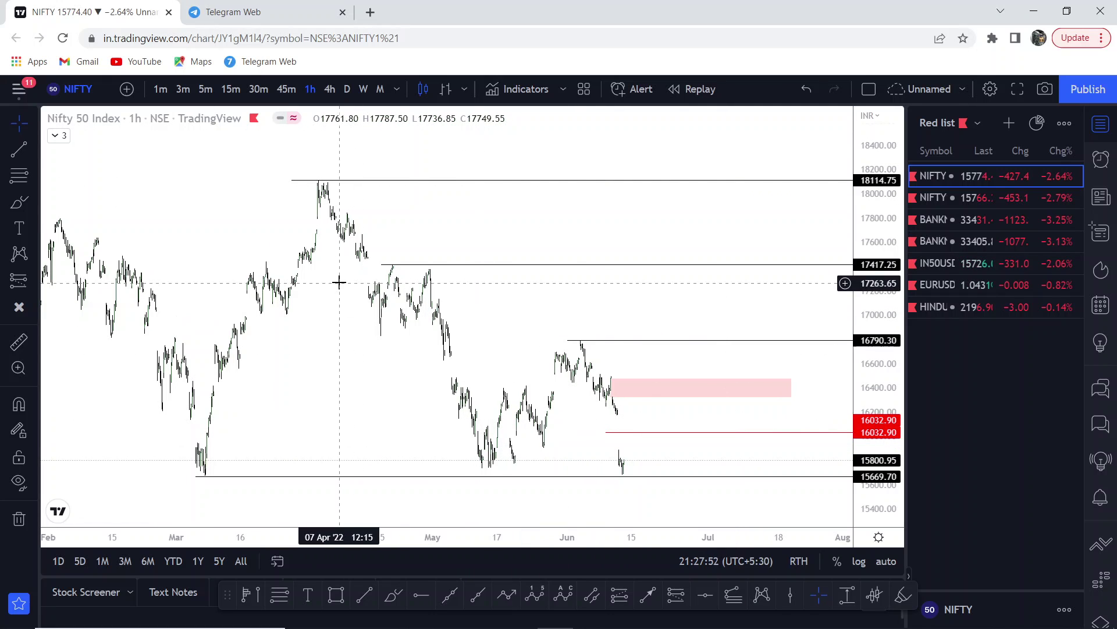
Switch the Nifty 50 chart to the 4-hour timeframe, keeping the March to June swings and marked levels in view
left_click_drag(361, 366, 347, 352)
scroll(344, 319, "down", 1)
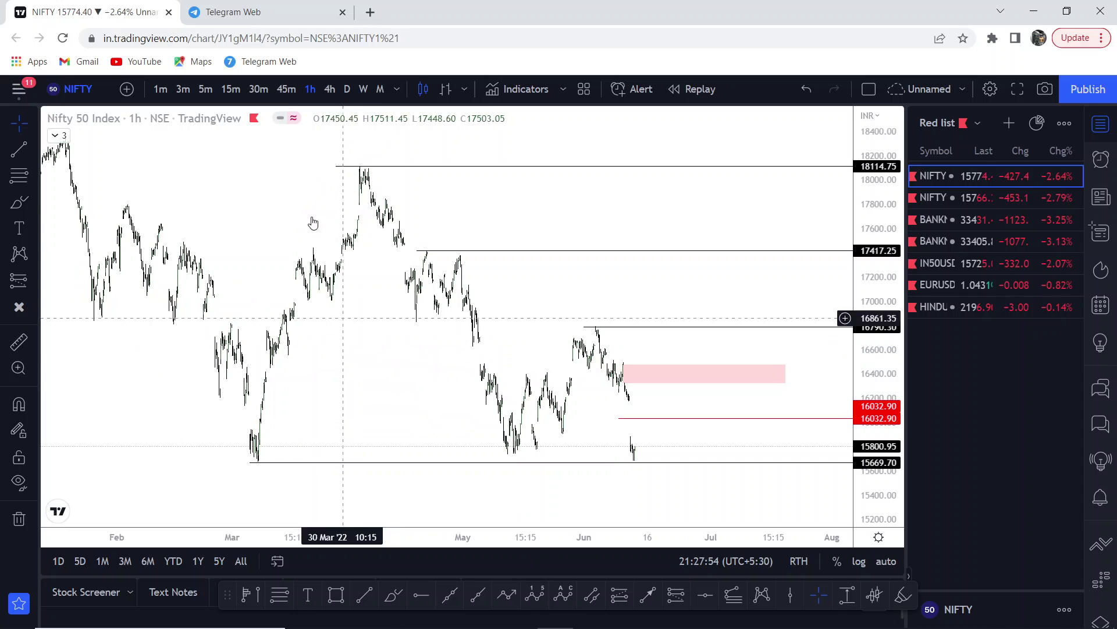
left_click(330, 89)
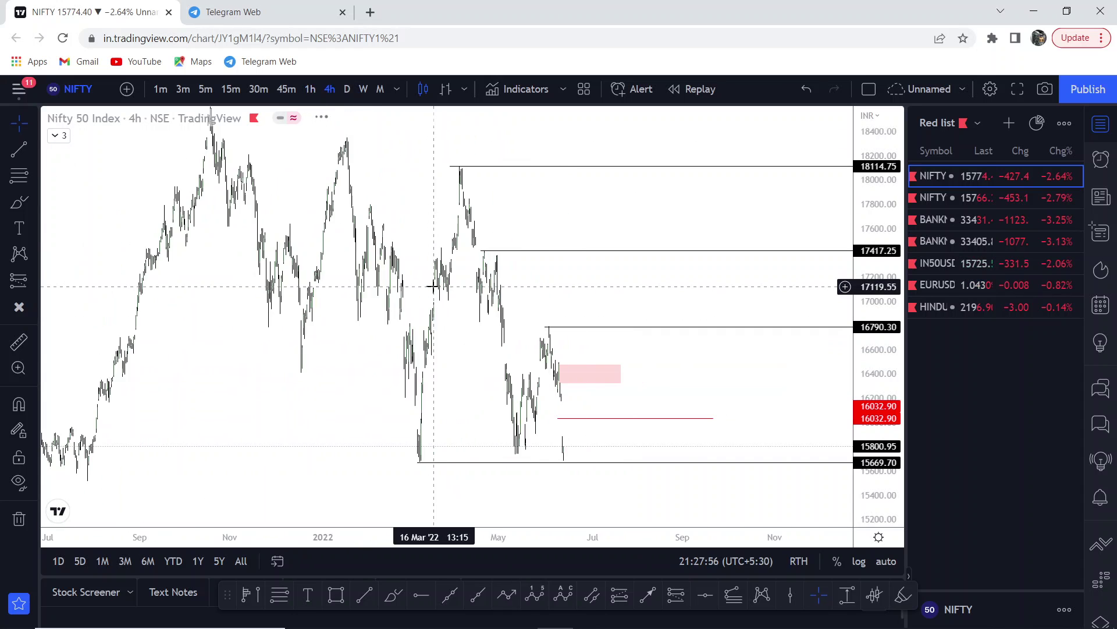
left_click_drag(431, 294, 609, 294)
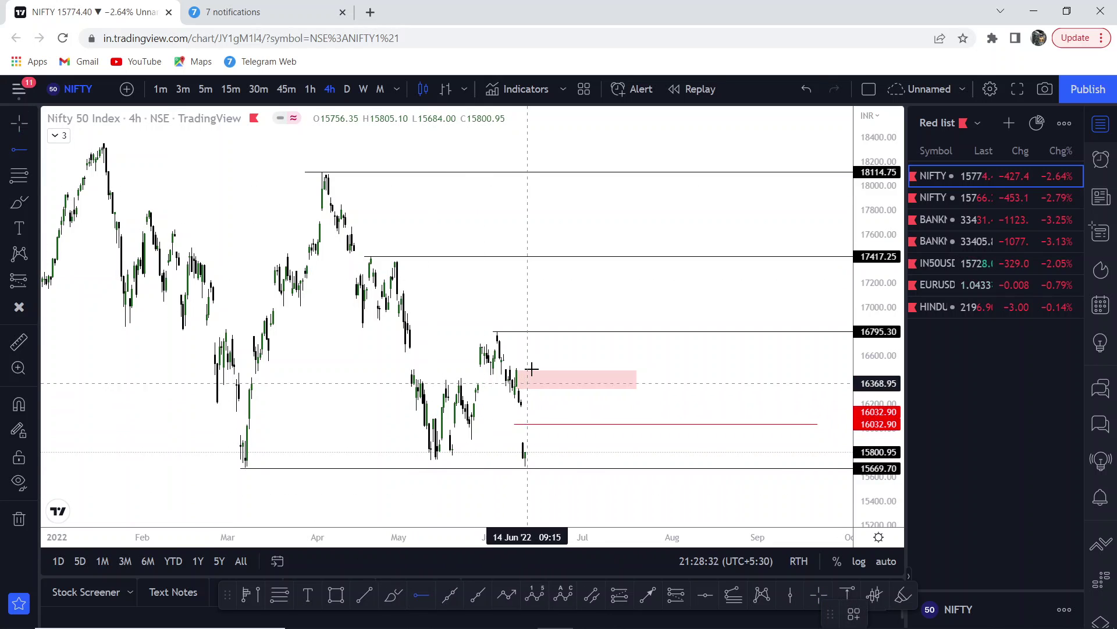
Place a horizontal ray at the 11 May 2022 low, at about 15738, and remove it
left_click(424, 460)
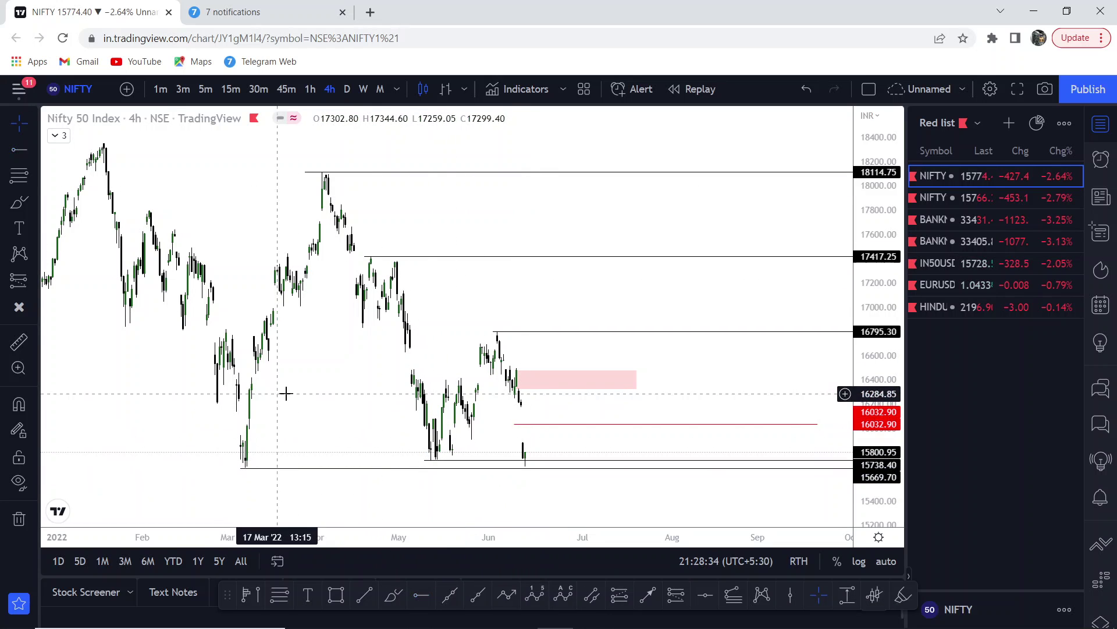
left_click(499, 467)
left_click(497, 461)
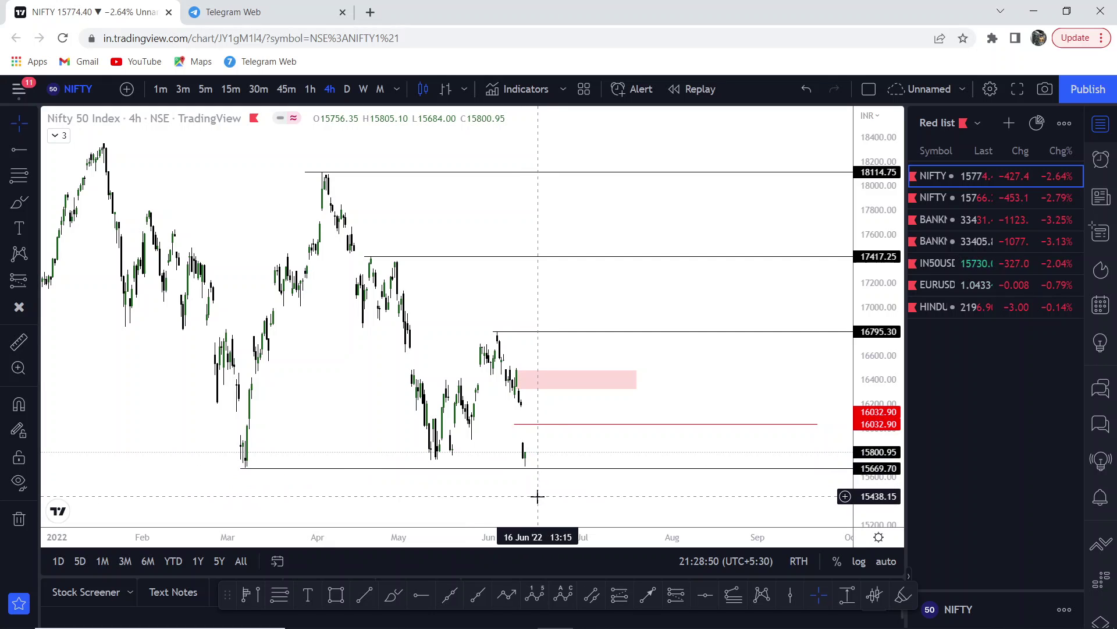
Sketch with the brush a rally into the pink zone and a drop below the 15669.70 ray, circling the March low and adding an arrow to the zone
left_click(19, 202)
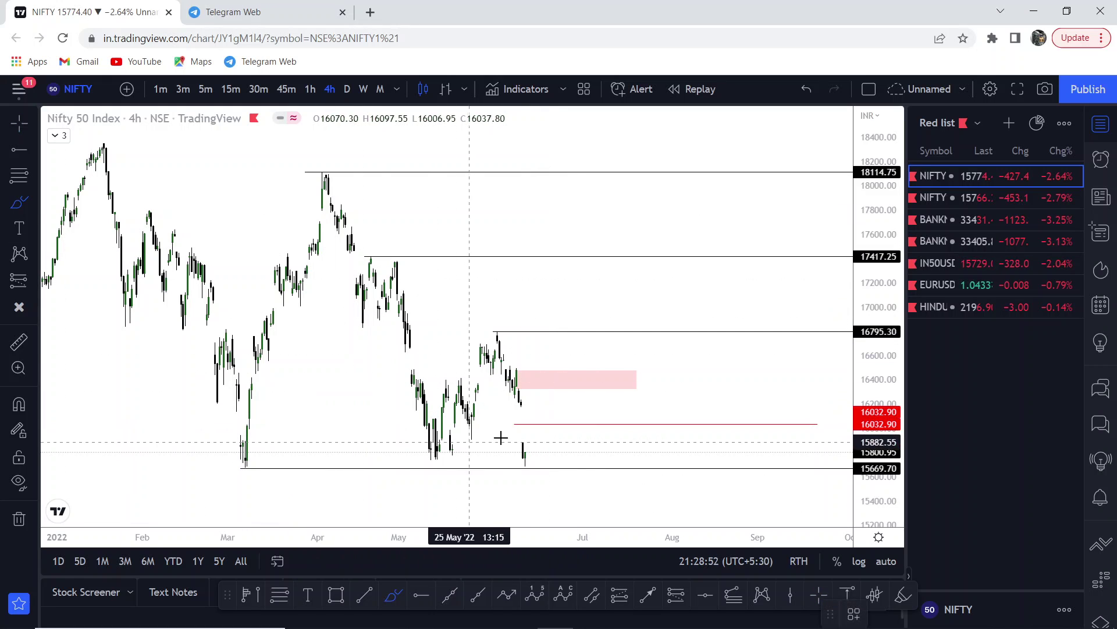
left_click_drag(527, 448, 532, 411)
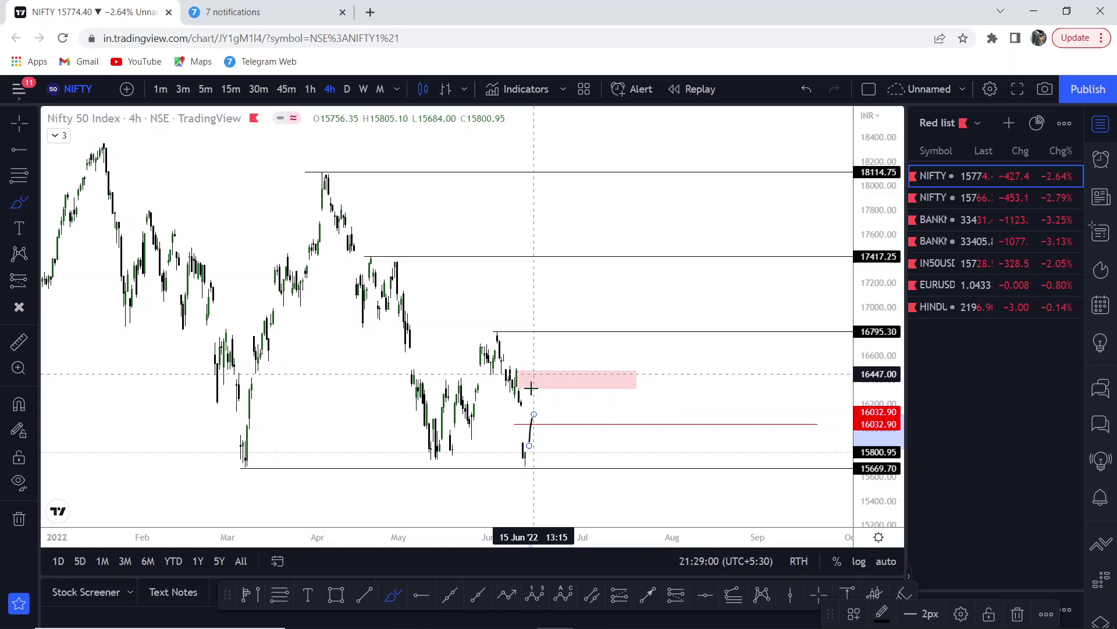
mouse_move(481, 373)
left_mouse_down()
mouse_move(495, 372)
mouse_move(524, 460)
mouse_move(555, 381)
mouse_move(550, 393)
mouse_move(572, 387)
left_mouse_up()
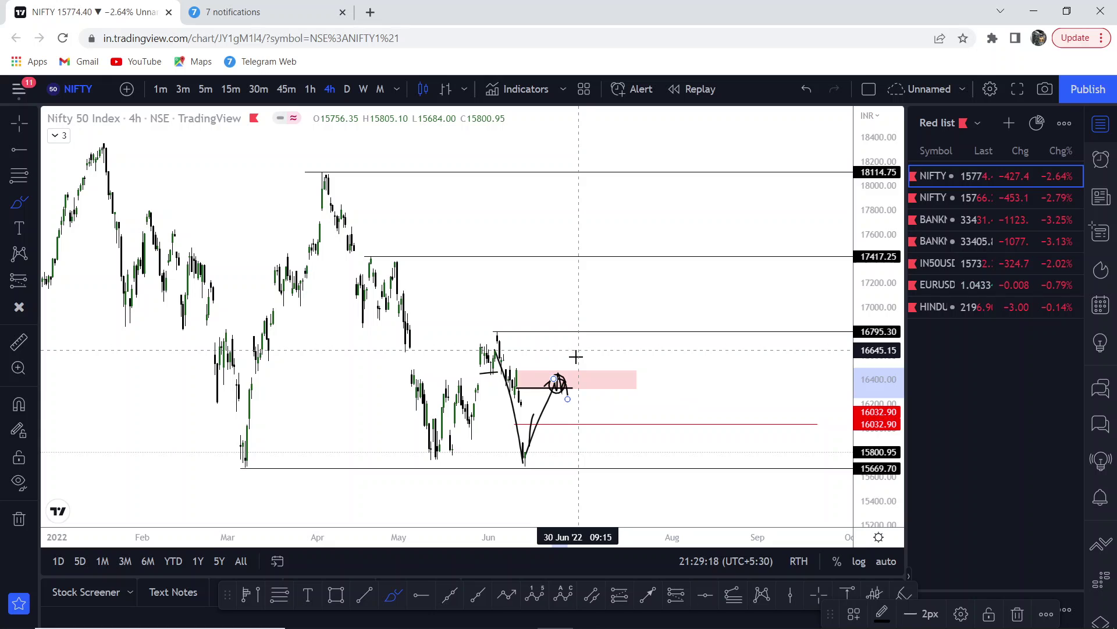
mouse_move(250, 454)
left_mouse_down()
mouse_move(238, 463)
mouse_move(254, 457)
left_mouse_up()
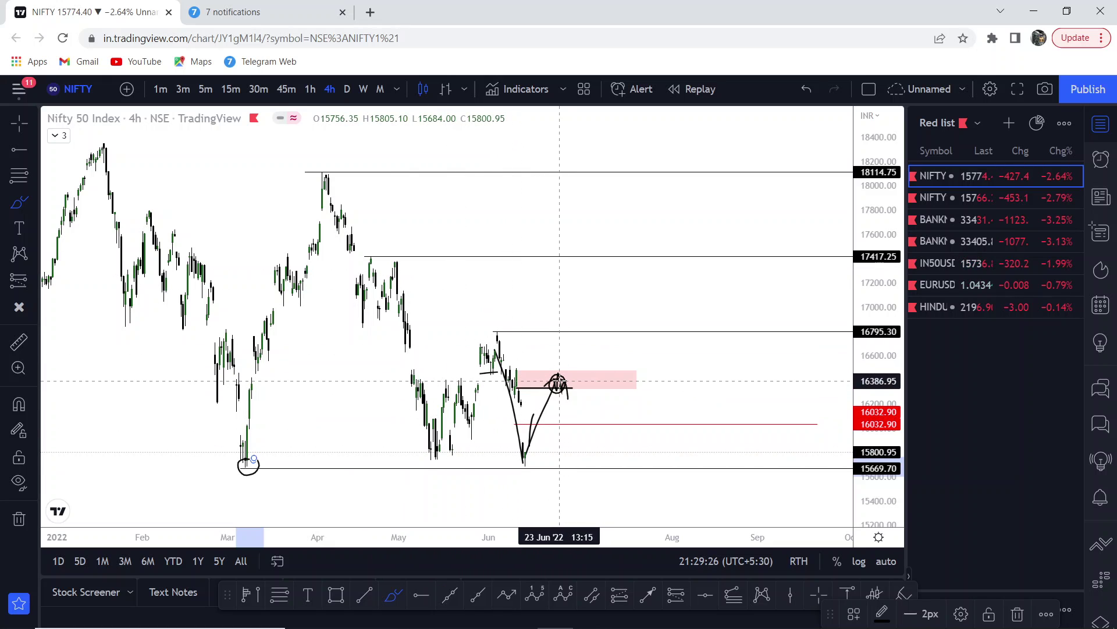
mouse_move(559, 380)
left_mouse_down()
mouse_move(589, 489)
mouse_move(615, 466)
left_mouse_up()
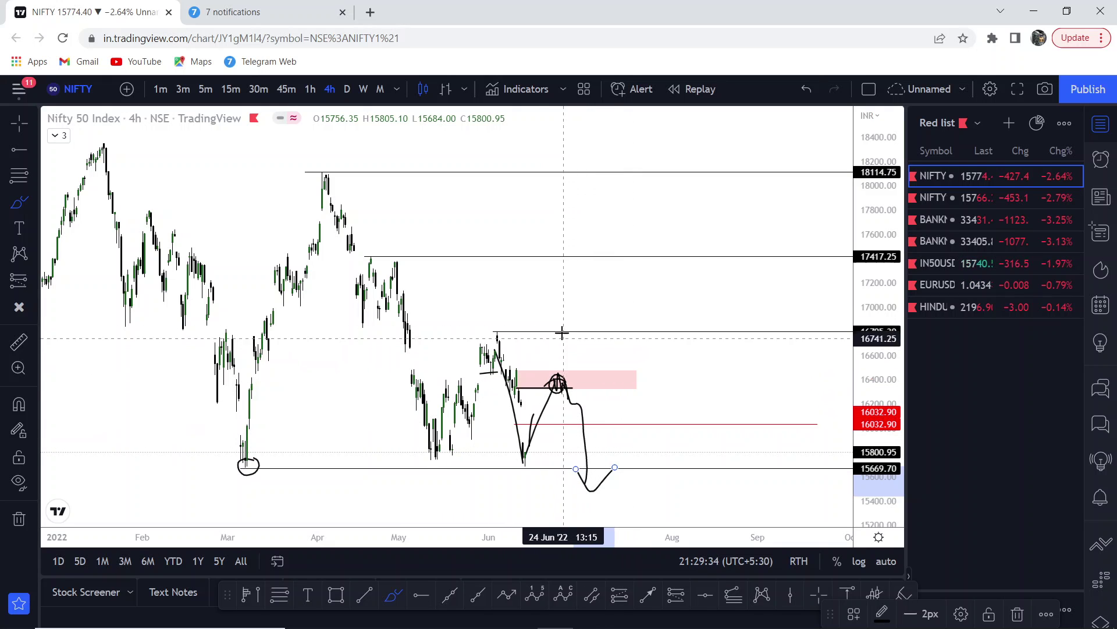
left_click_drag(585, 302, 570, 364)
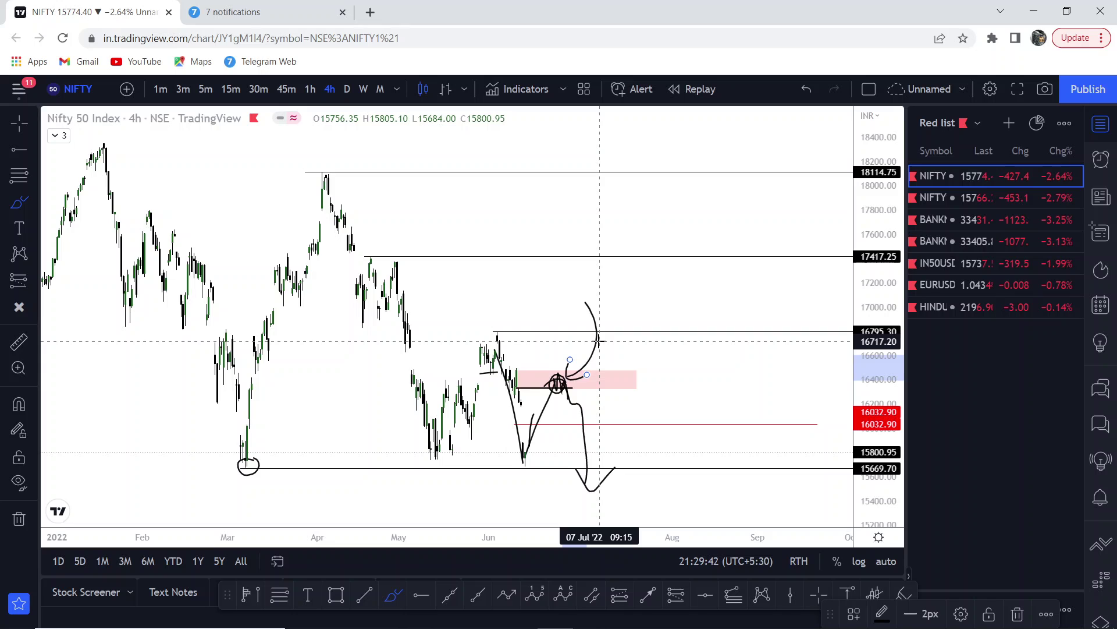
Undo the brush sketches on the Nifty 4-hour chart and return to the crosshair cursor
left_click(805, 92)
left_click(805, 92)
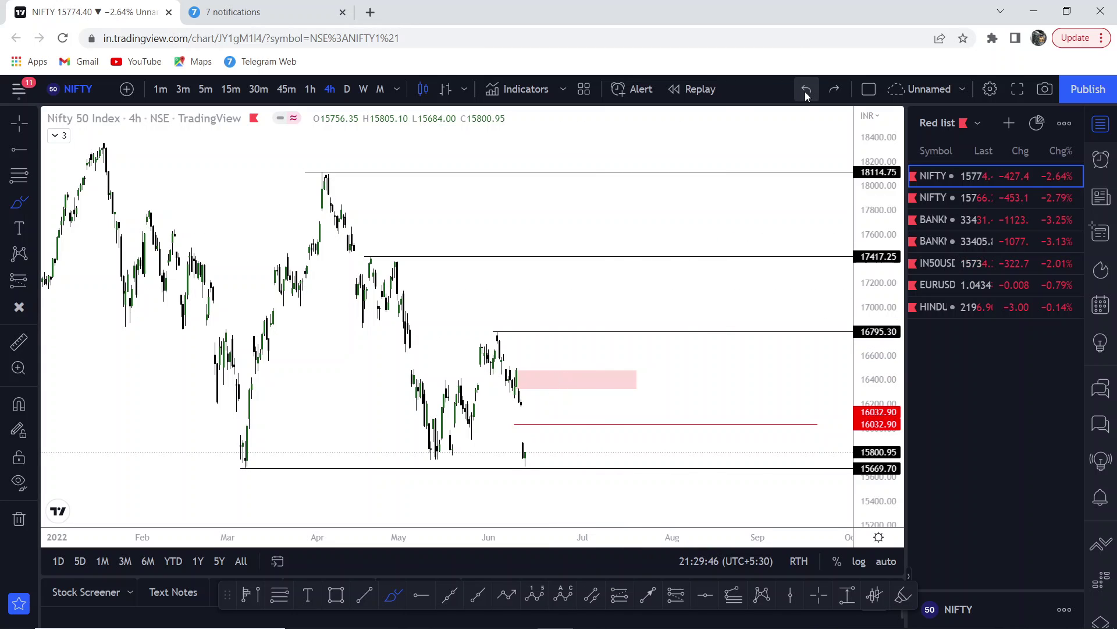
left_click(19, 124)
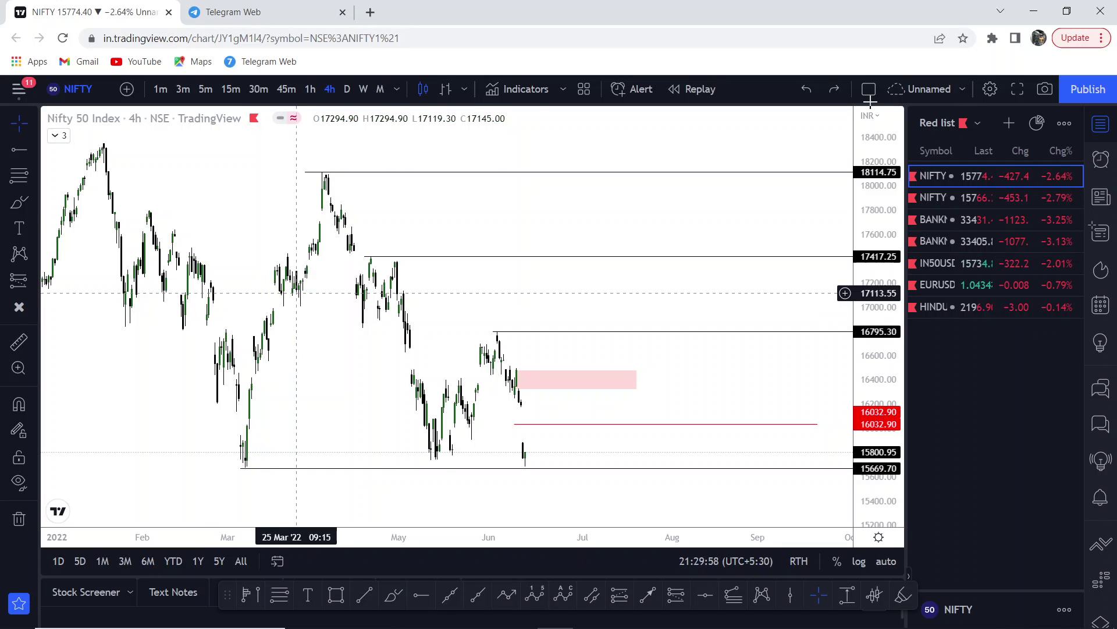
Load the Nifty 50 watchlist and open the ONGC chart from it
left_click(938, 123)
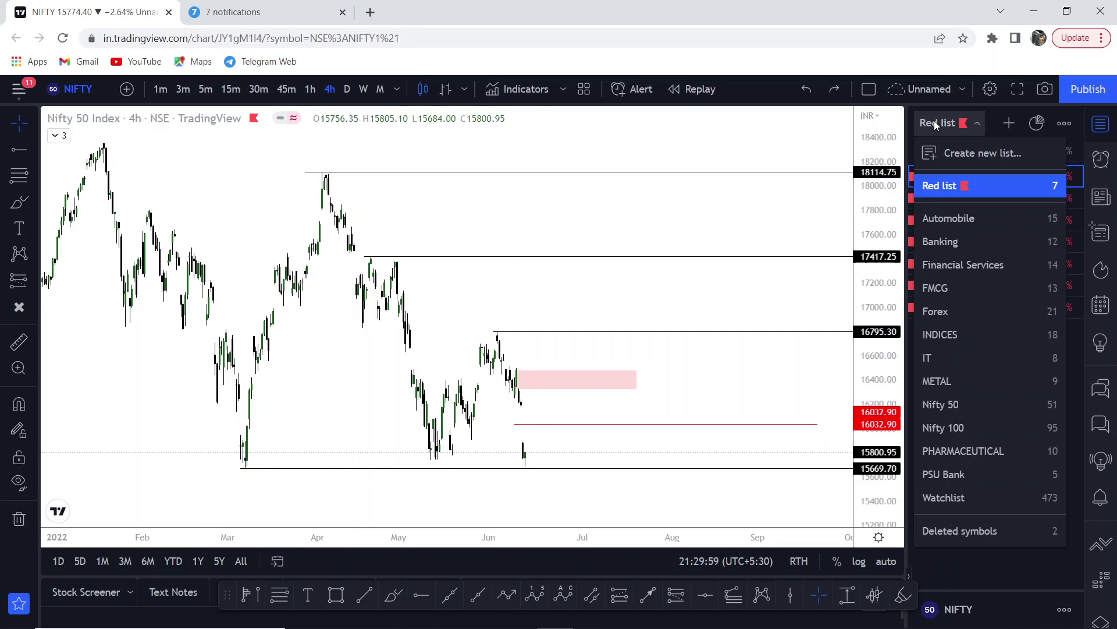
left_click(950, 404)
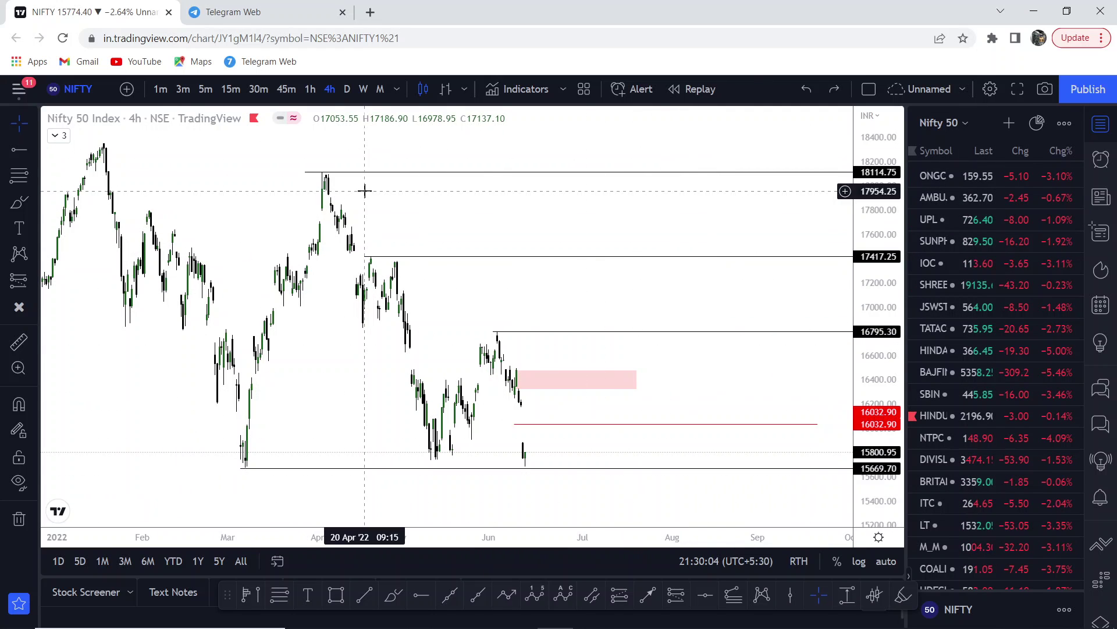
left_click(975, 178)
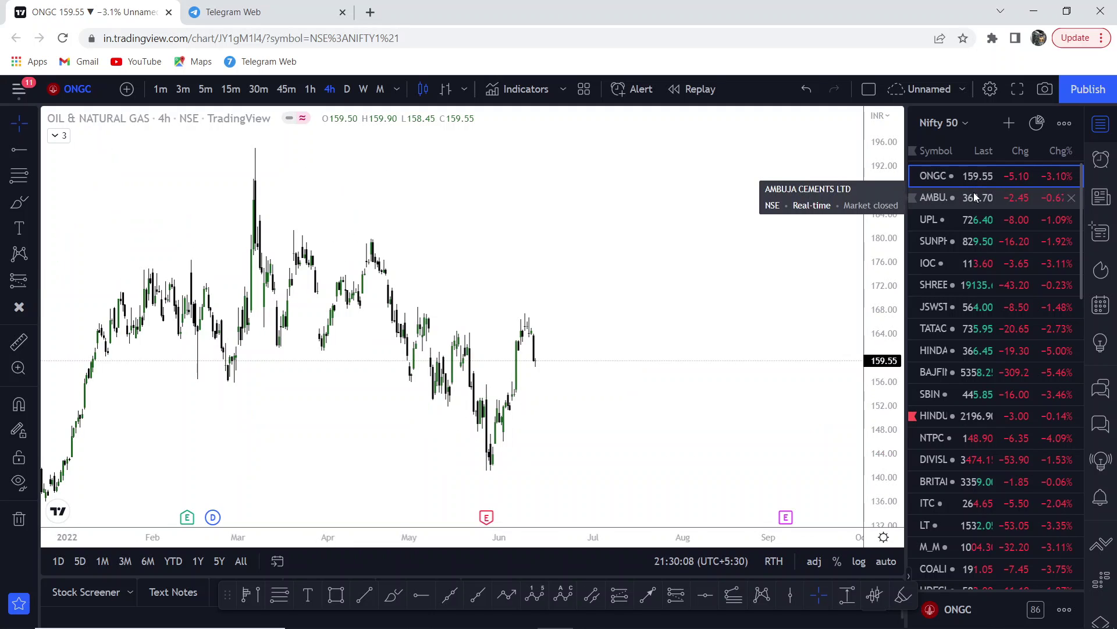
Switch the ONGC chart to the daily timeframe, framing the price swings from late 2021 to June 2022
left_click_drag(354, 238, 497, 225)
scroll(494, 220, "up", 2)
scroll(496, 225, "down", 1)
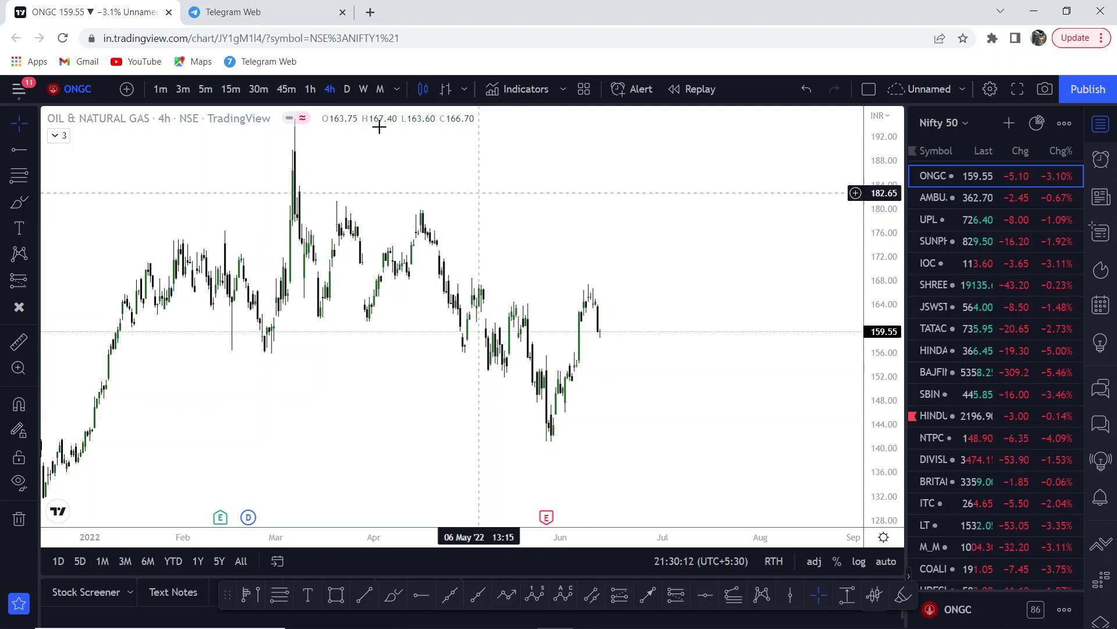
left_click(347, 89)
scroll(545, 260, "up", 4)
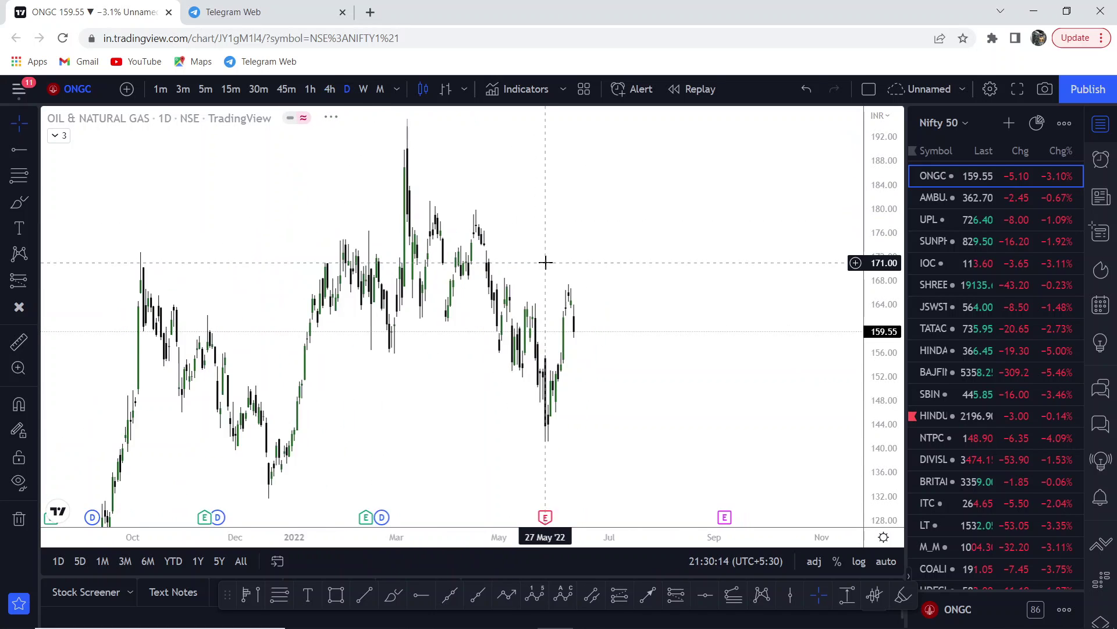
scroll(731, 282, "down", 3)
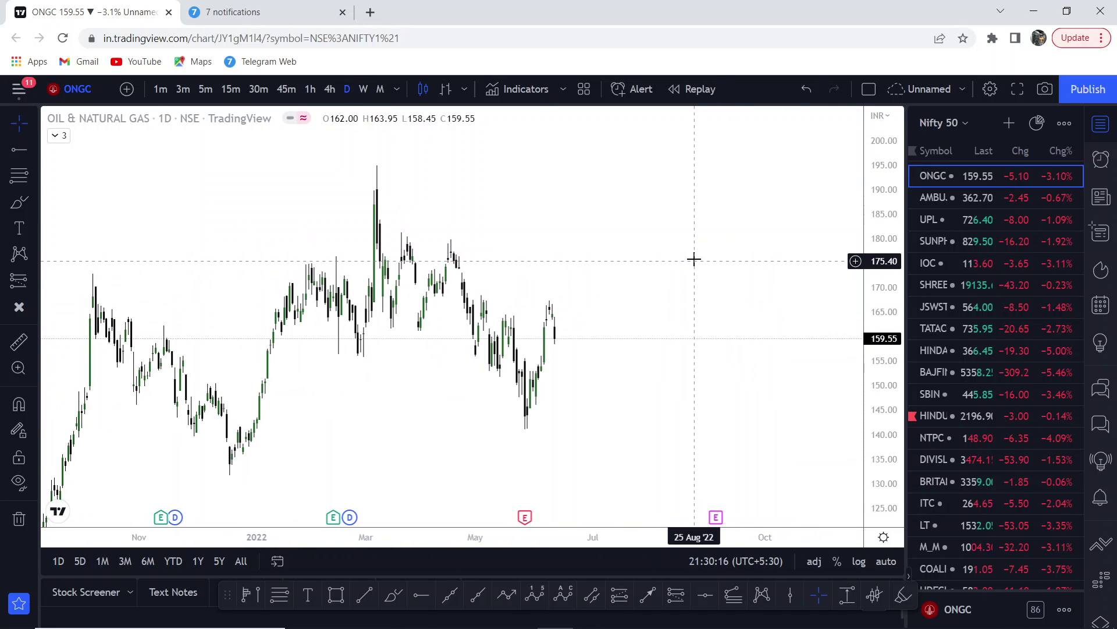
scroll(692, 259, "up", 1)
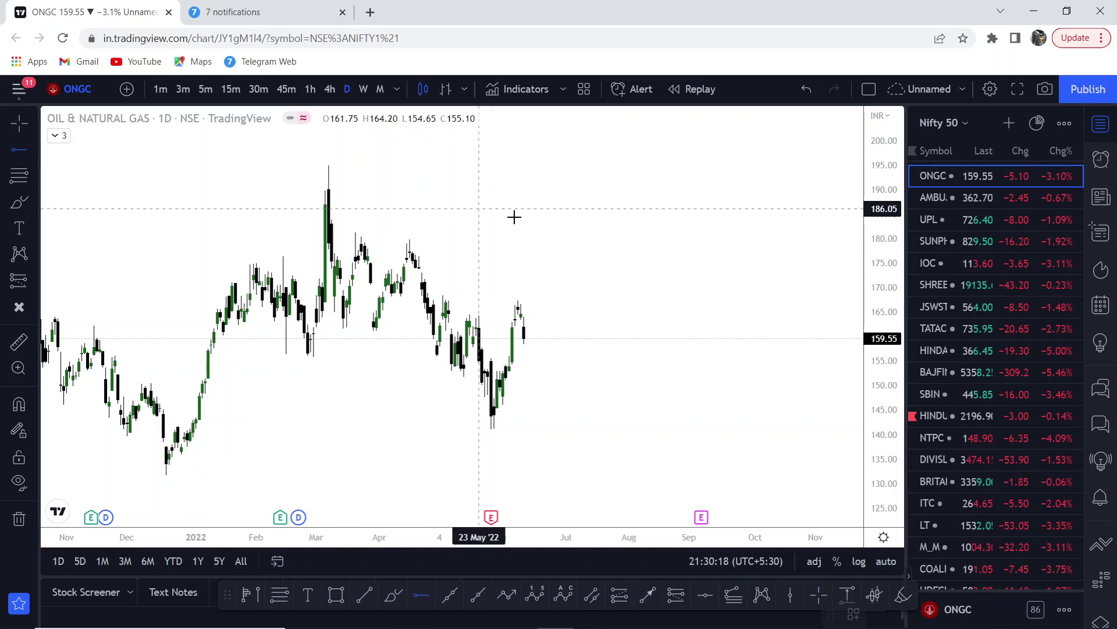
Draw a horizontal ray at ONGC's late March swing high, adjusted to start on 24 March 2022 at 180.45
key("alt+h")
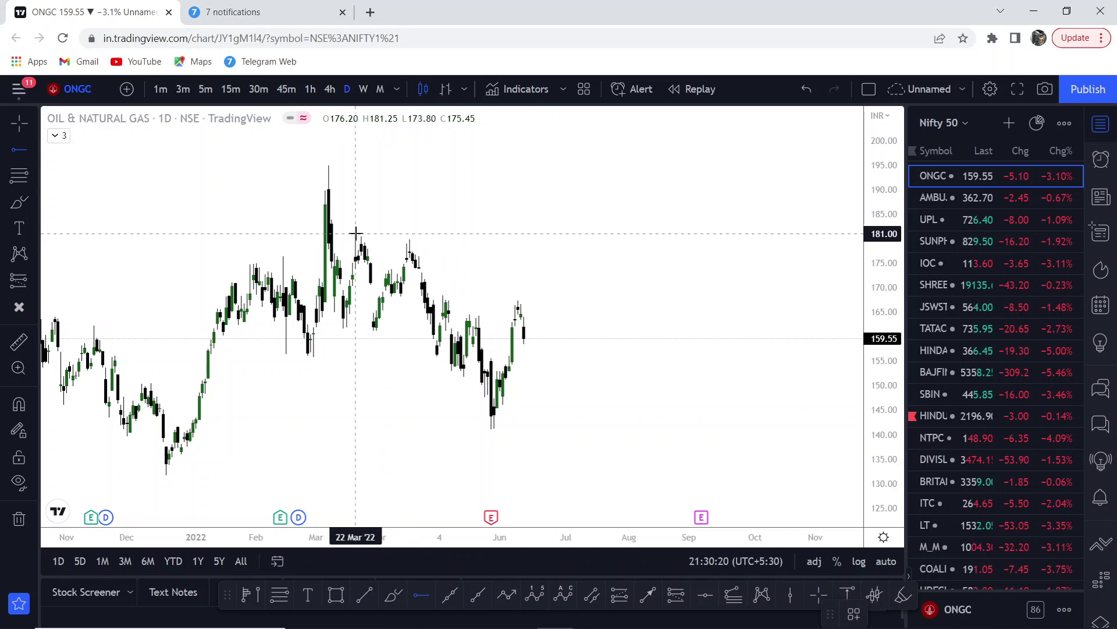
left_click(355, 237)
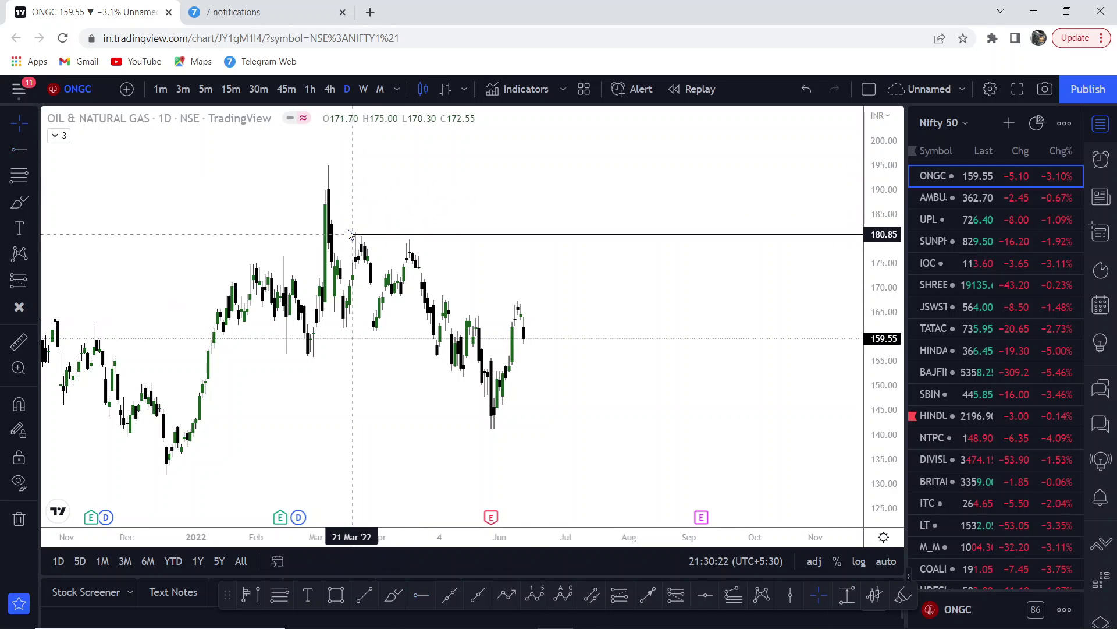
left_click_drag(373, 235, 369, 238)
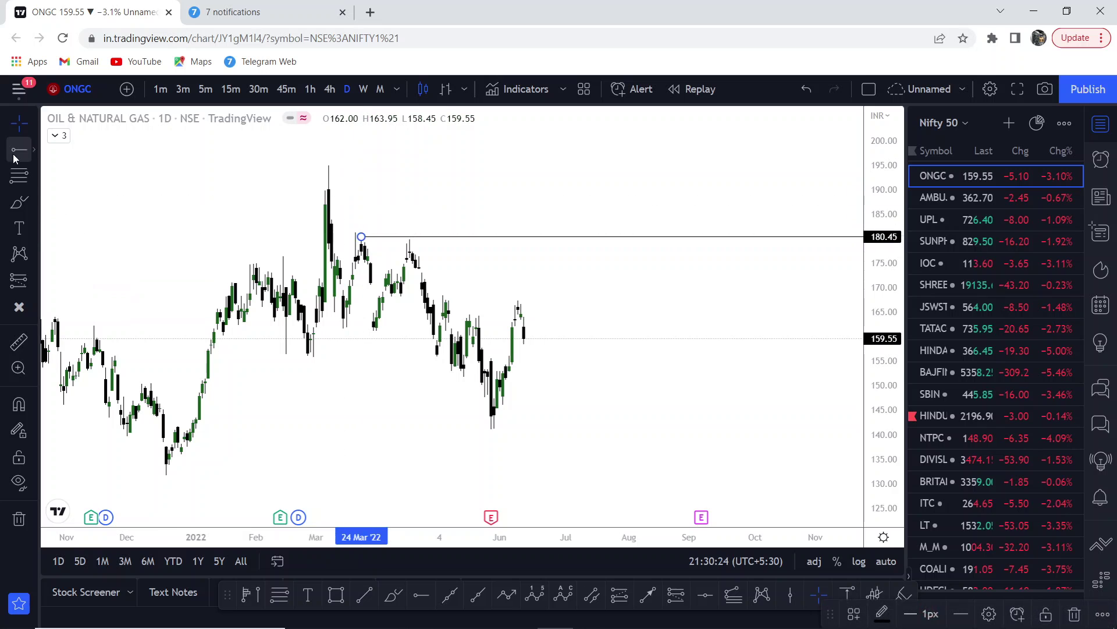
Add horizontal rays at ONGC's June swing high at 167.35 and its late May swing low at 141.05
left_click(19, 151)
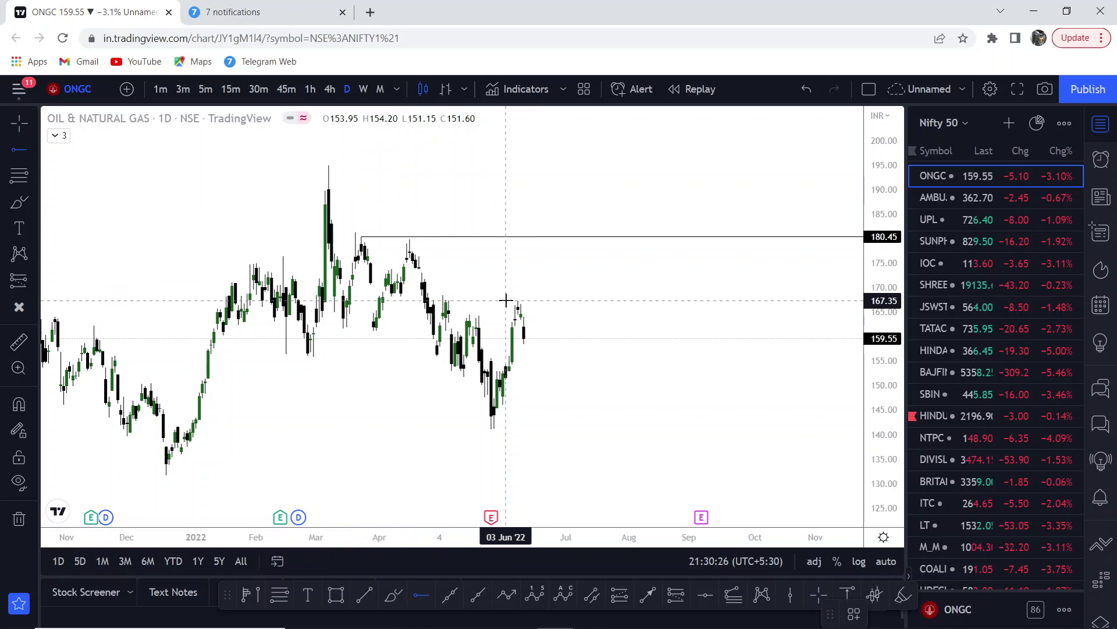
left_click(506, 300)
left_click(21, 157)
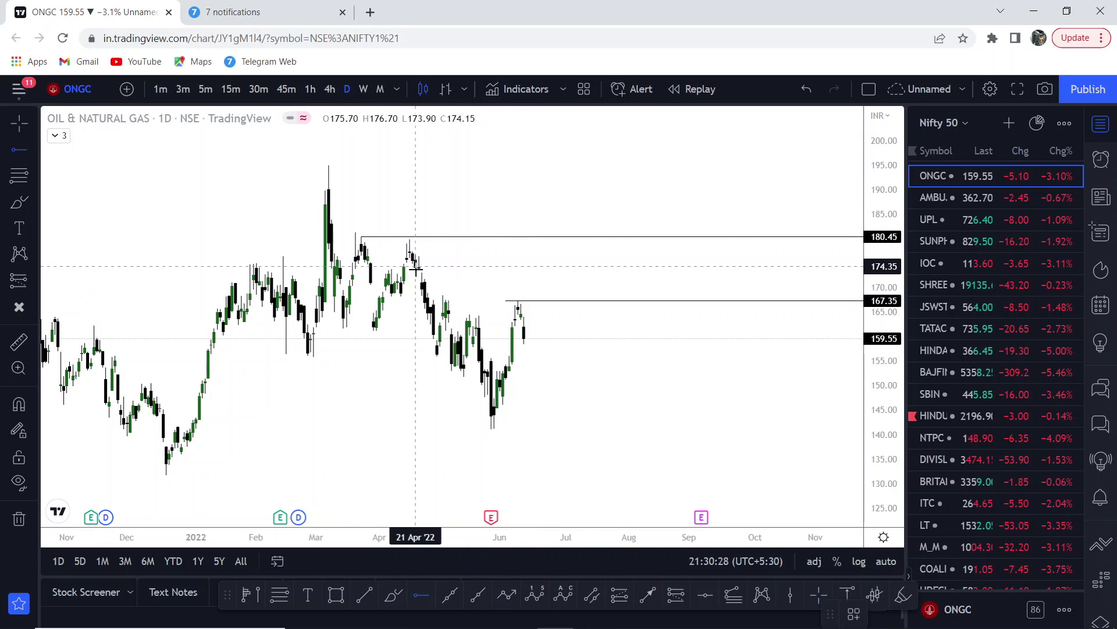
left_click(481, 429)
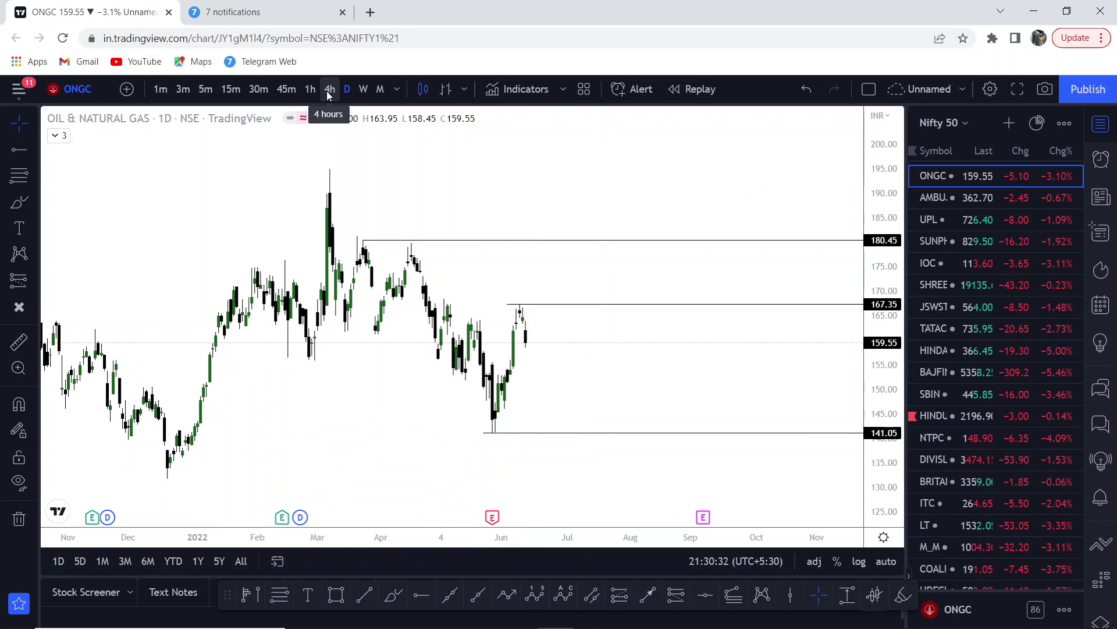
Switch the ONGC chart to the 4-hour timeframe, framing the June rally between the 141.05 and 167.35 rays
scroll(400, 314, "down", 3)
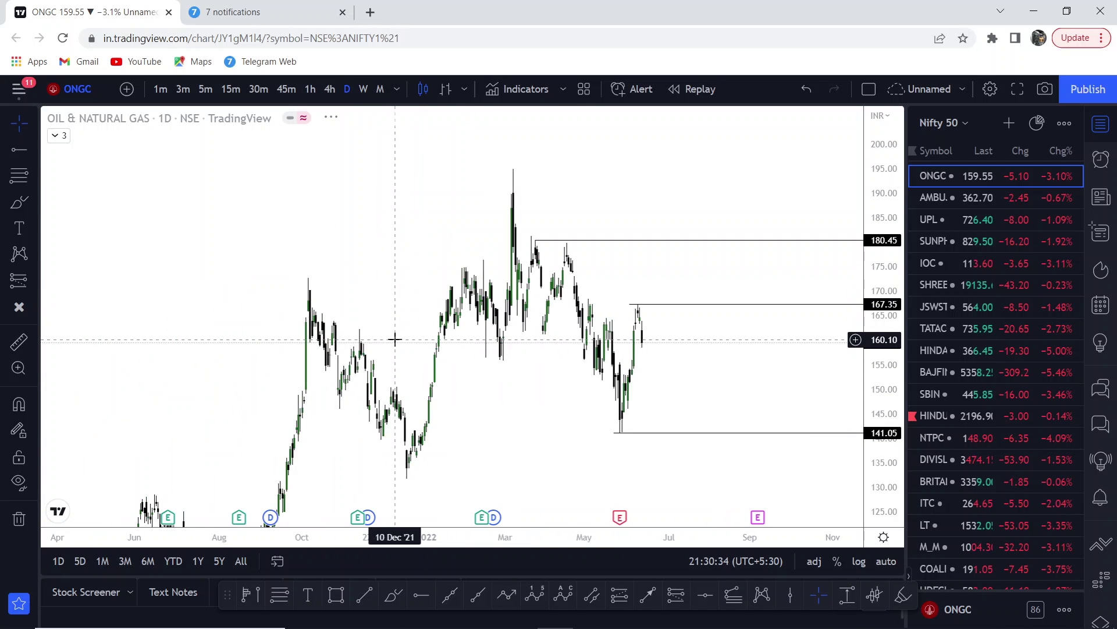
scroll(399, 314, "down", 3)
left_click(330, 89)
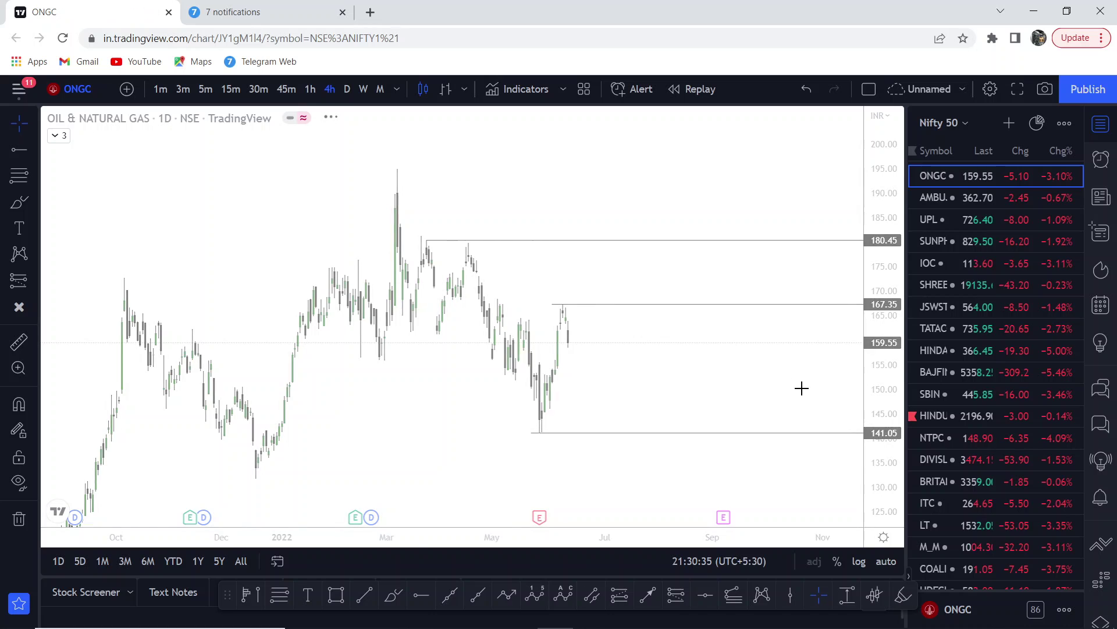
left_click_drag(798, 370, 702, 377)
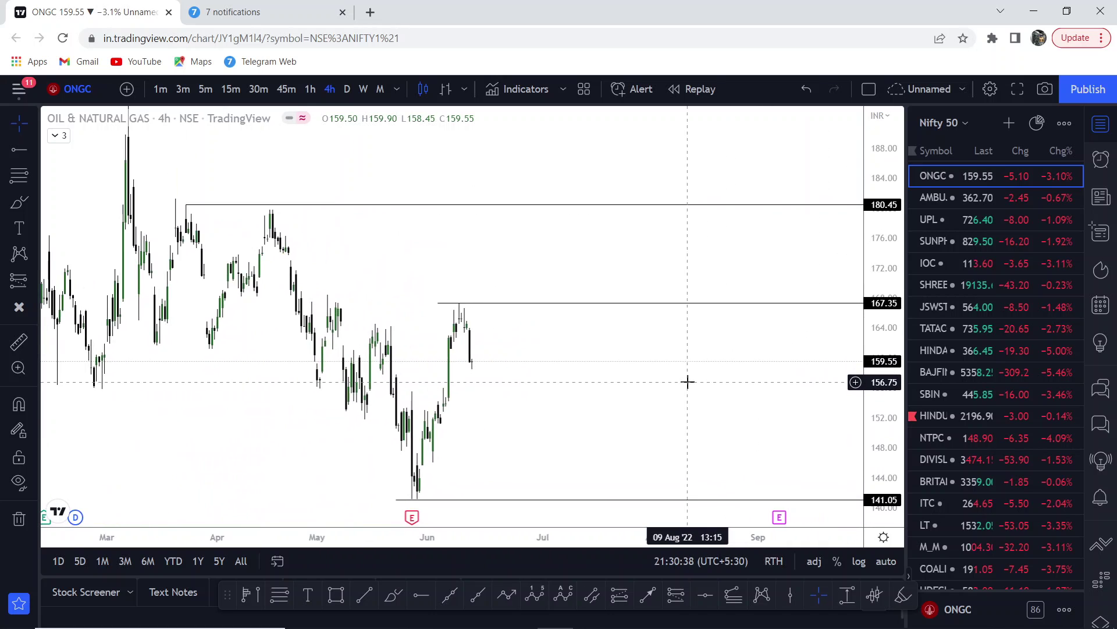
scroll(686, 381, "up", 1)
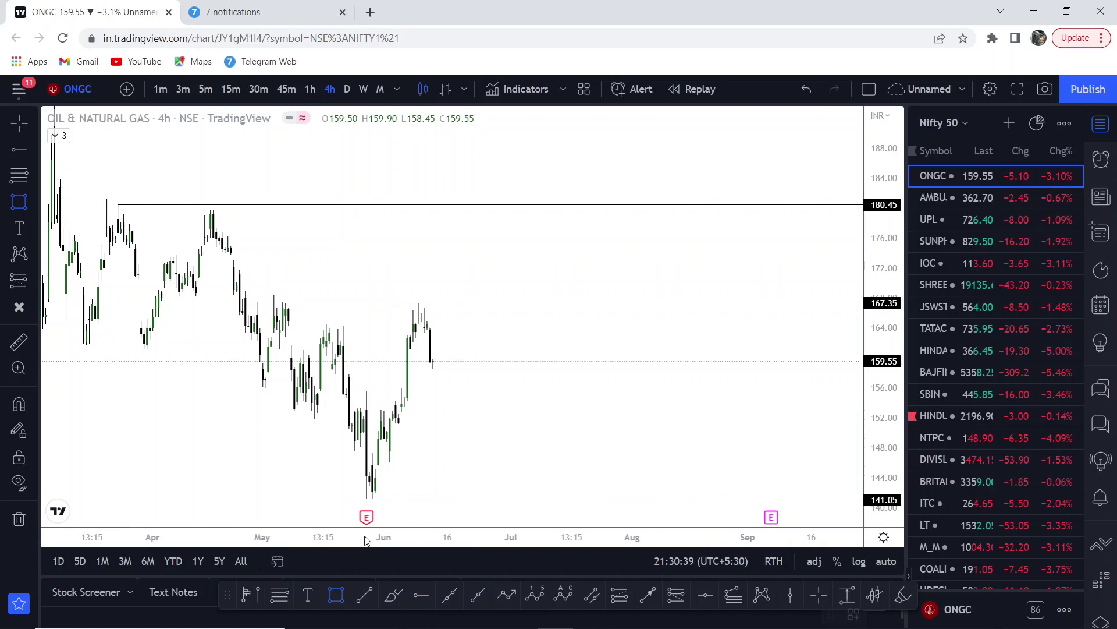
Draw a rectangle zone from 161.05 down to 154.85, spanning 6 June to 27 July 2022
left_click(396, 347)
left_click(606, 394)
left_click_drag(607, 394, 617, 395)
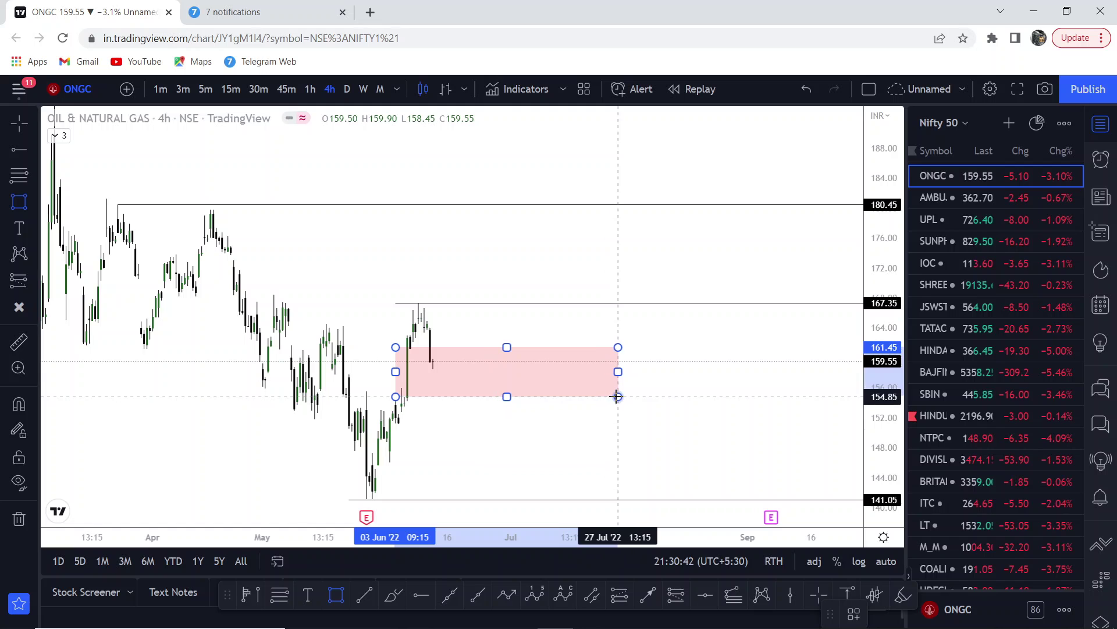
mouse_move(396, 347)
left_mouse_down()
mouse_move(401, 376)
mouse_move(403, 348)
left_mouse_up()
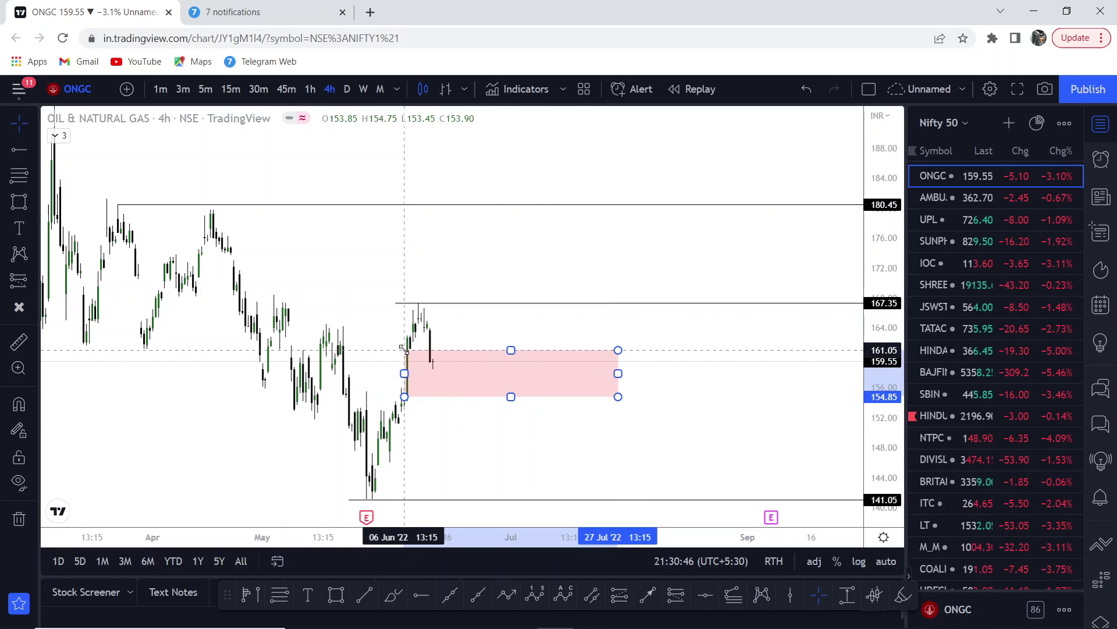
left_click(451, 399)
Brush short horizontal lines at about 156 and 151.80, plus a zigzag path from ONGC's latest price through the zone up to 167.35
left_click_drag(468, 424, 506, 428)
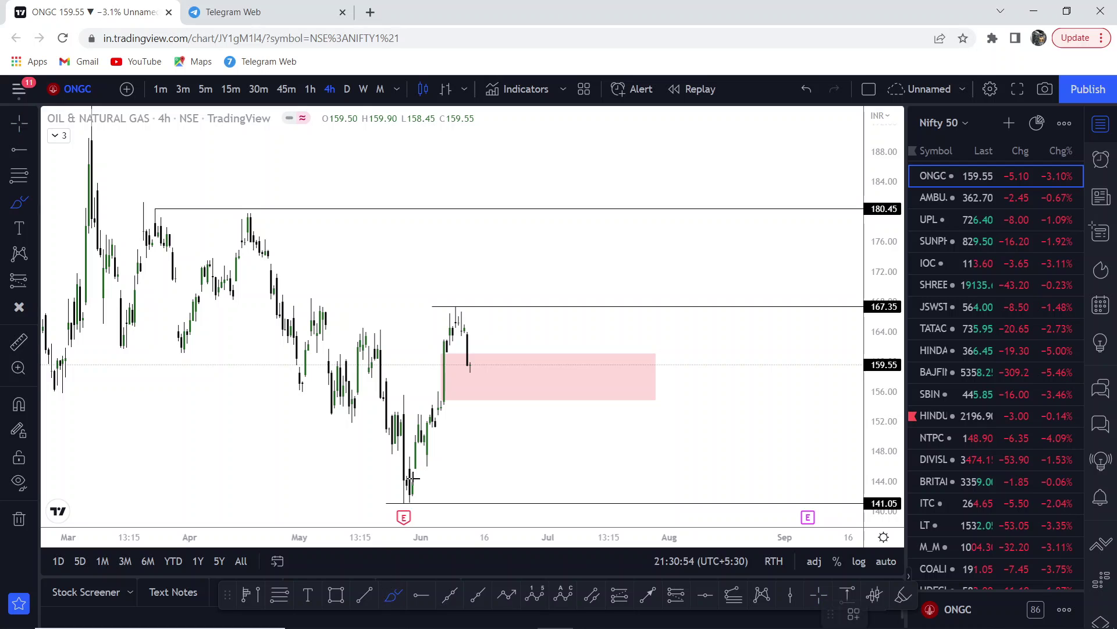
left_click(432, 390)
left_click(568, 390)
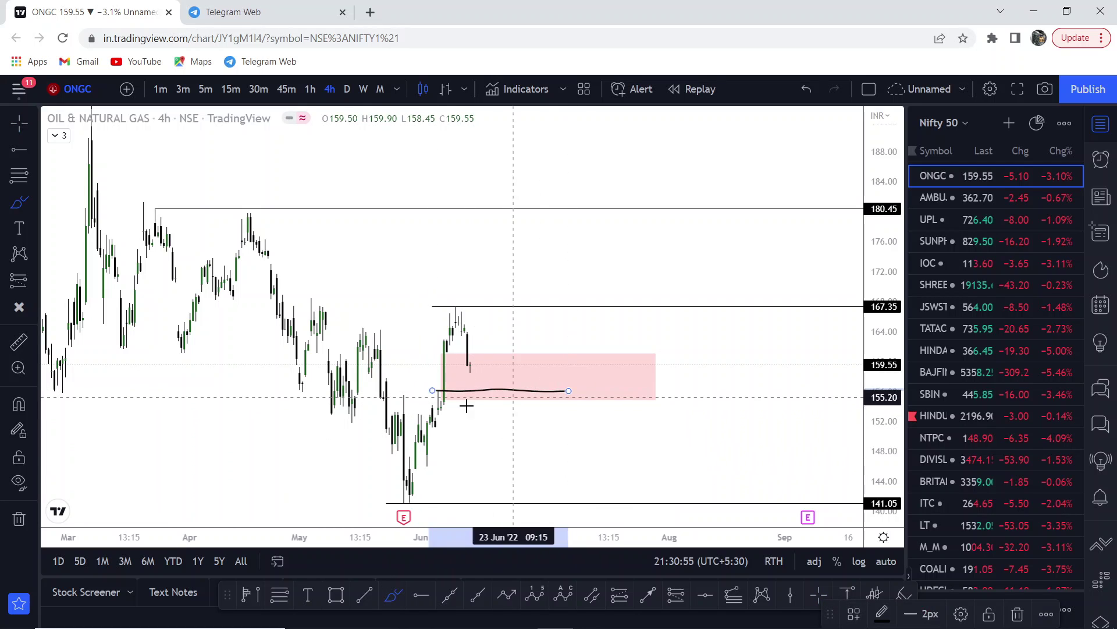
left_click(433, 423)
left_click(560, 420)
left_click(467, 365)
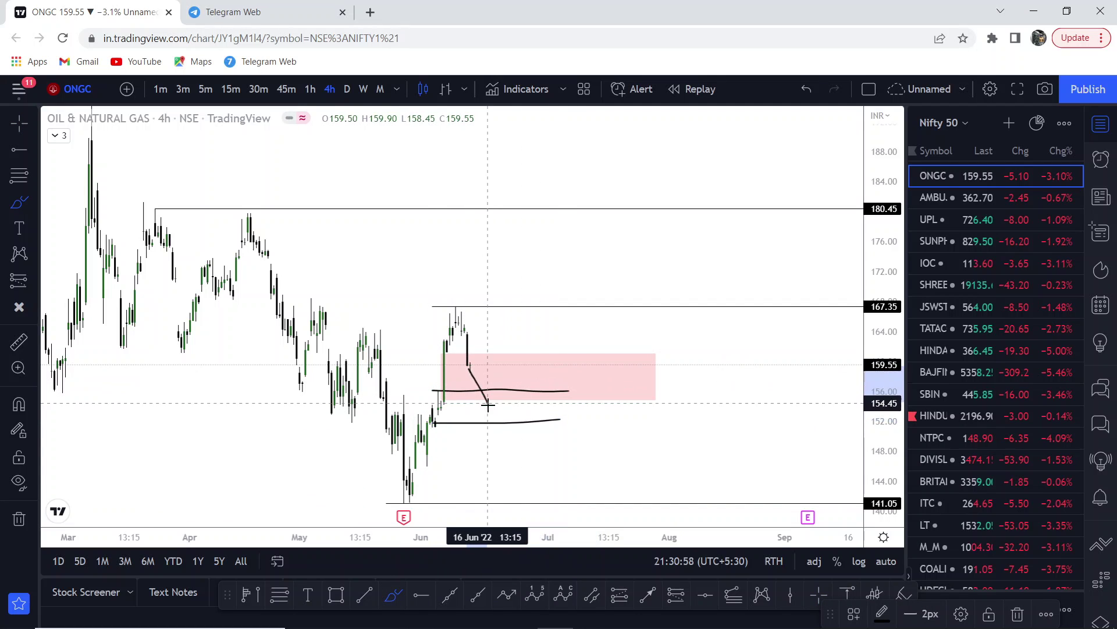
left_click_drag(485, 381, 510, 390)
mouse_move(519, 352)
left_mouse_down()
mouse_move(532, 299)
mouse_move(448, 310)
mouse_move(532, 303)
left_mouse_up()
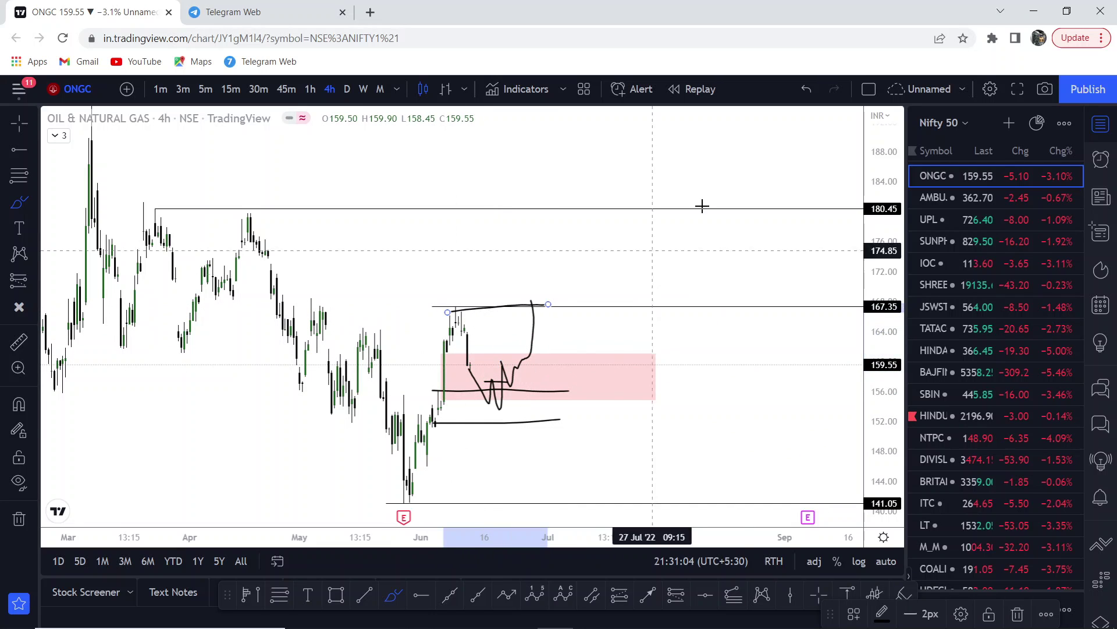
Undo all the brush strokes of the bounce sketch, keeping the rays and the rectangle zone
left_click(799, 85)
left_click(798, 85)
left_click(799, 85)
left_click(798, 85)
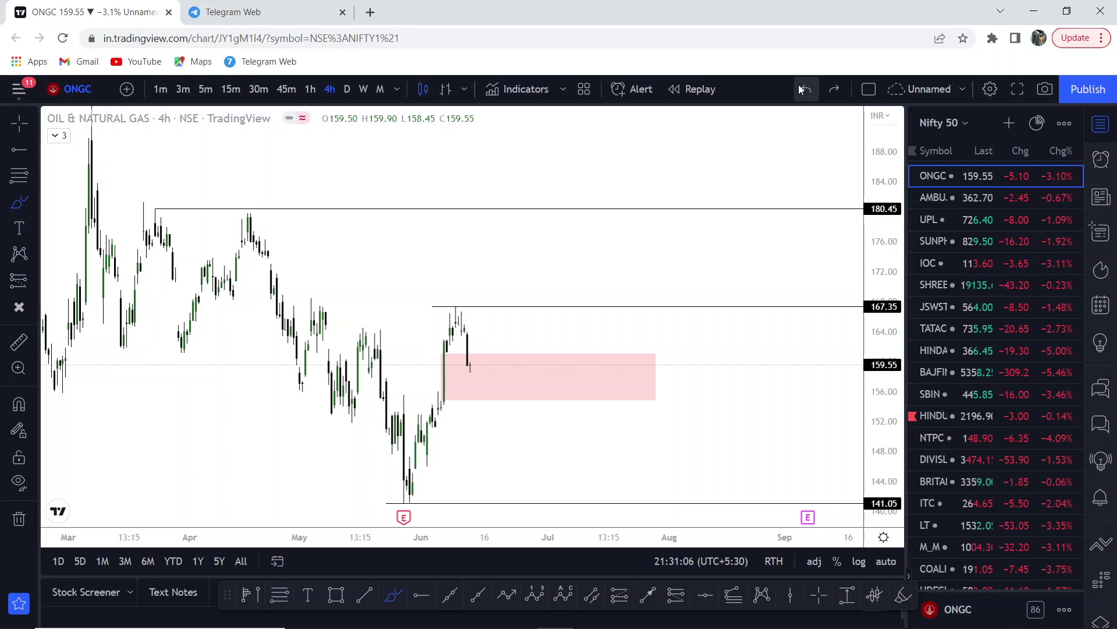
left_click(14, 125)
scroll(757, 349, "down", 3)
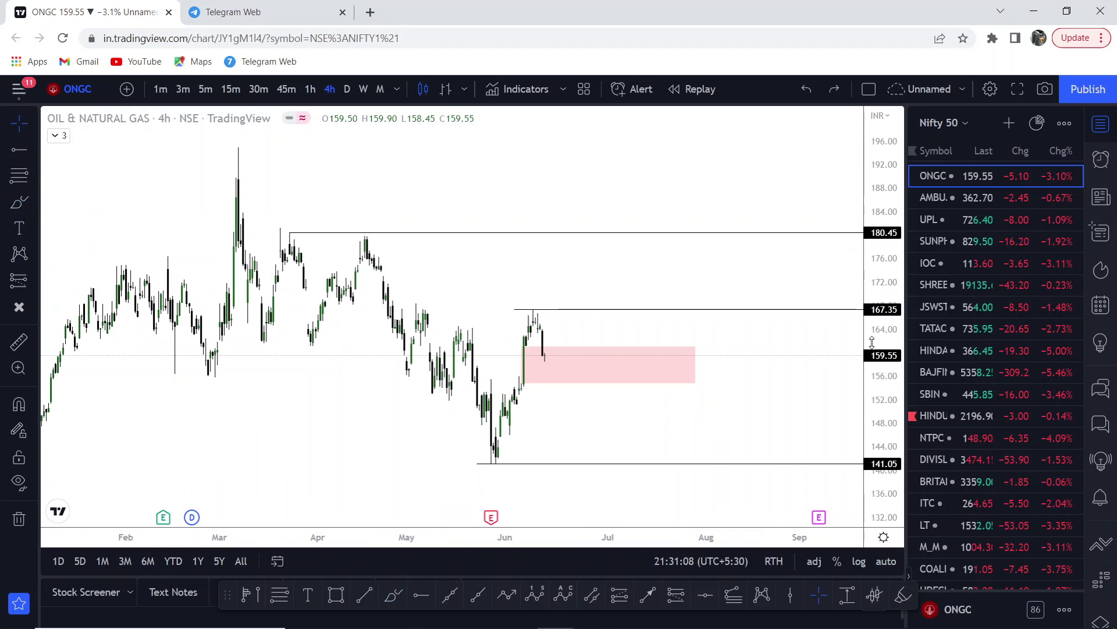
left_click_drag(731, 371, 667, 367)
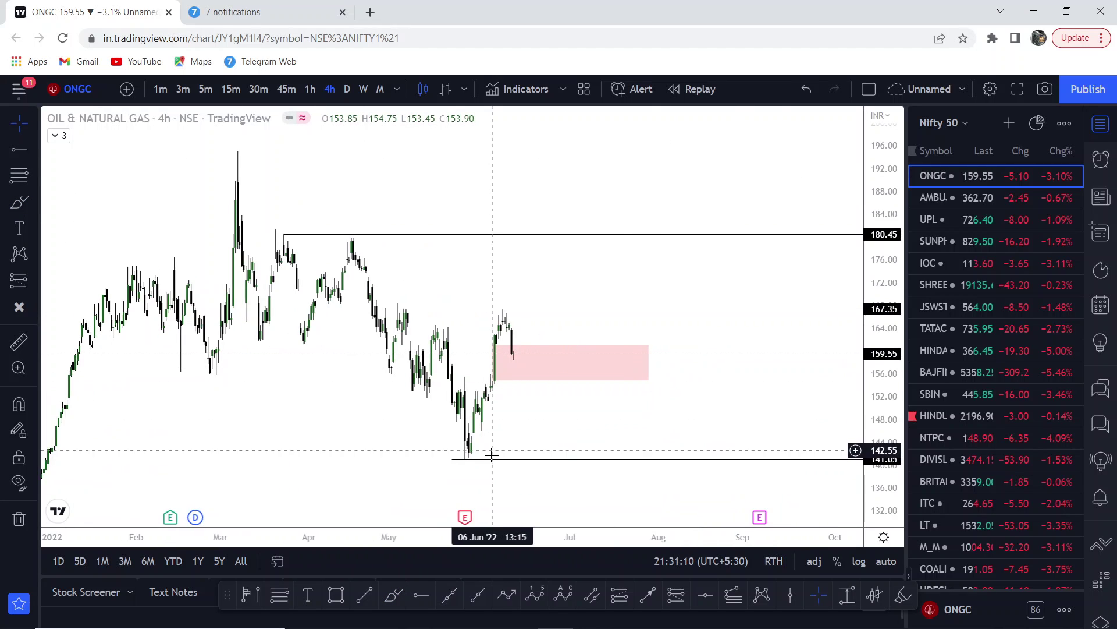
scroll(482, 456, "down", 2)
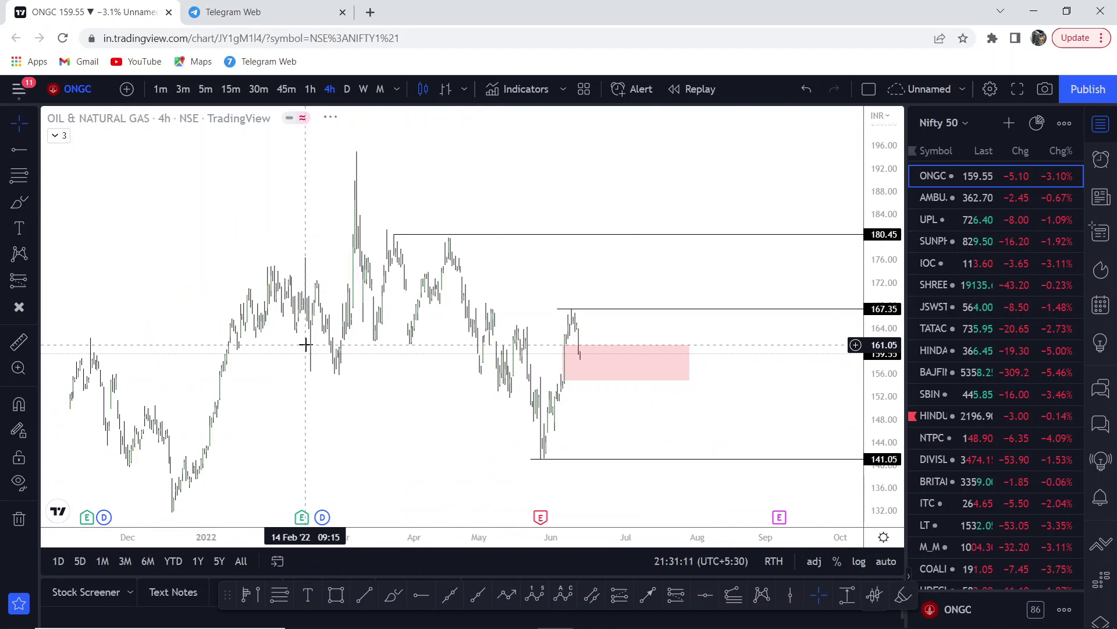
left_click(19, 226)
left_click(331, 387)
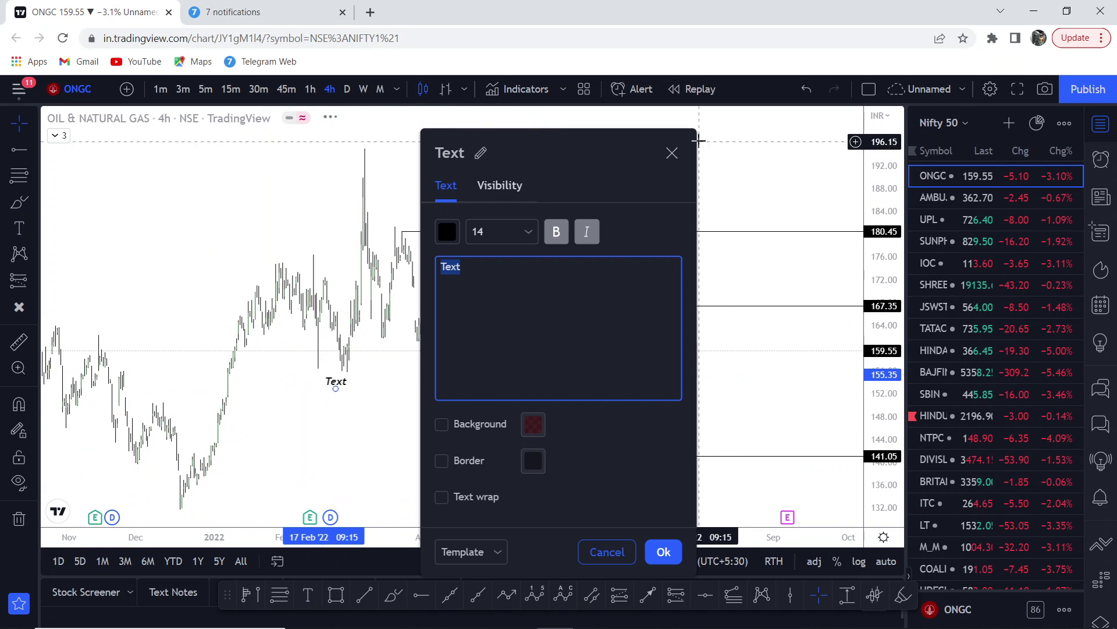
left_click(670, 153)
left_click(332, 382)
key("Delete")
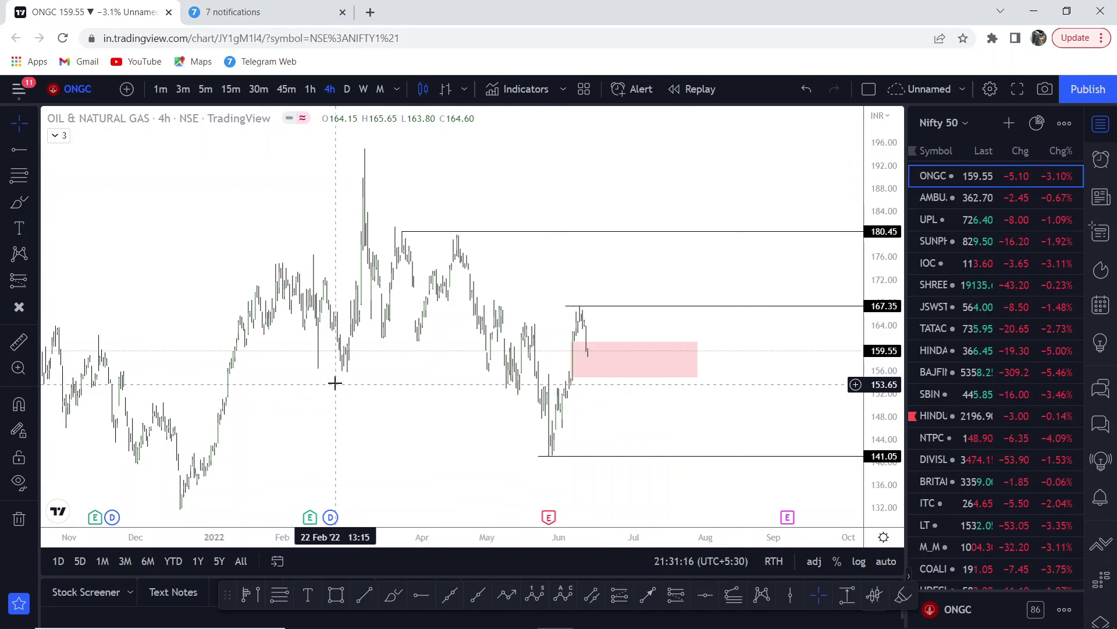
Brush a line from the February low near 155.70, the April-to-June swing through 141.05, and a short bounce sketch, undoing these strokes
left_click(18, 204)
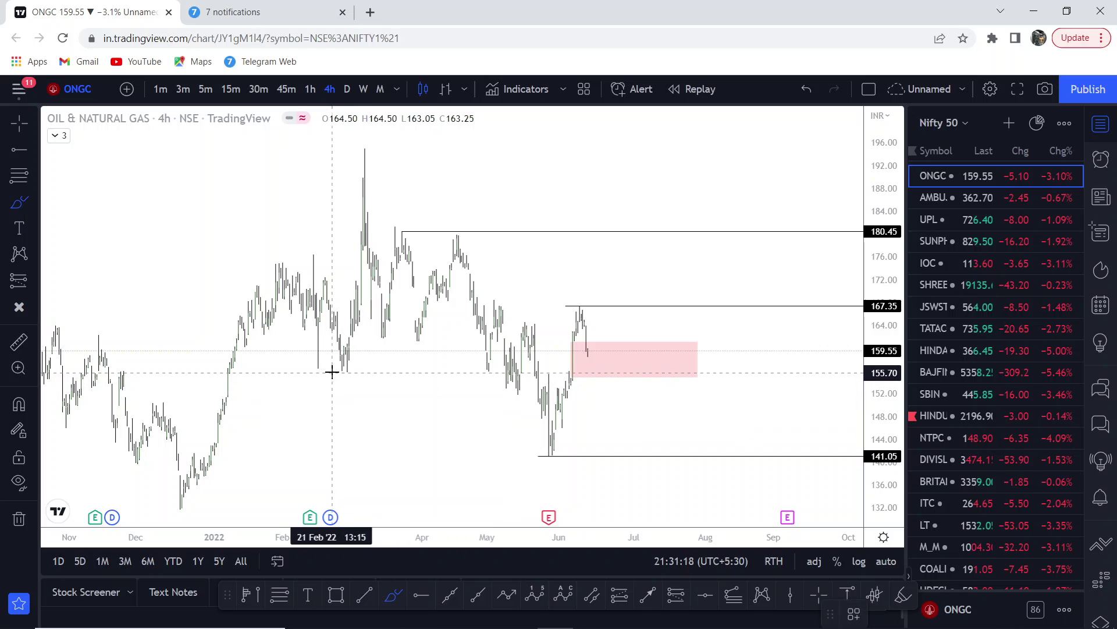
left_click_drag(337, 372, 542, 367)
mouse_move(458, 239)
left_mouse_down()
mouse_move(542, 445)
mouse_move(580, 312)
left_mouse_up()
scroll(559, 317, "up", 3)
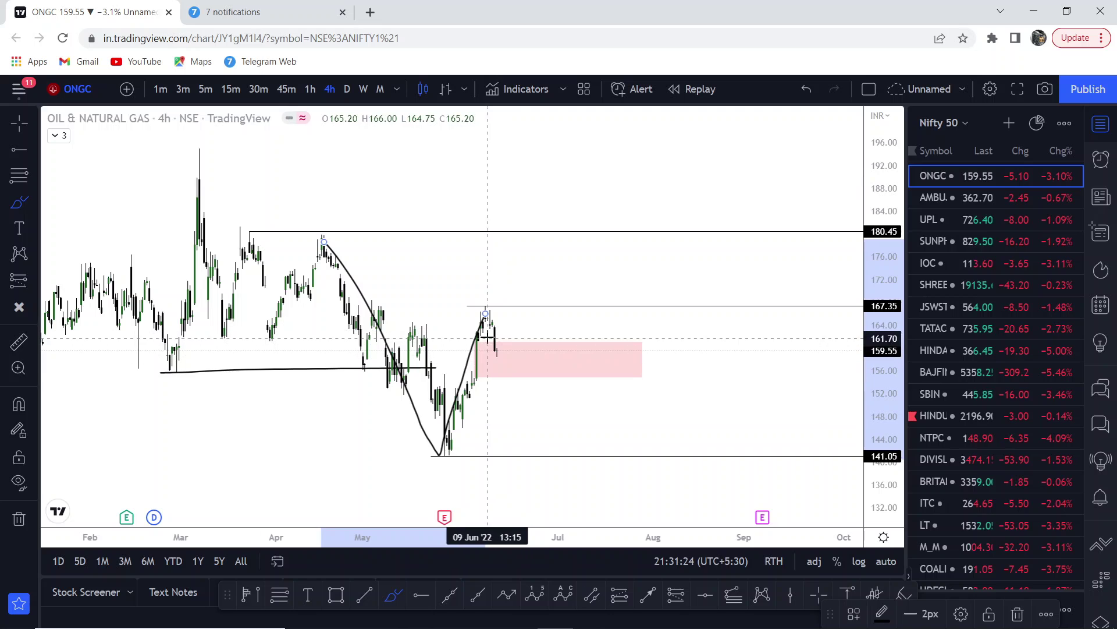
scroll(532, 313, "down", 1)
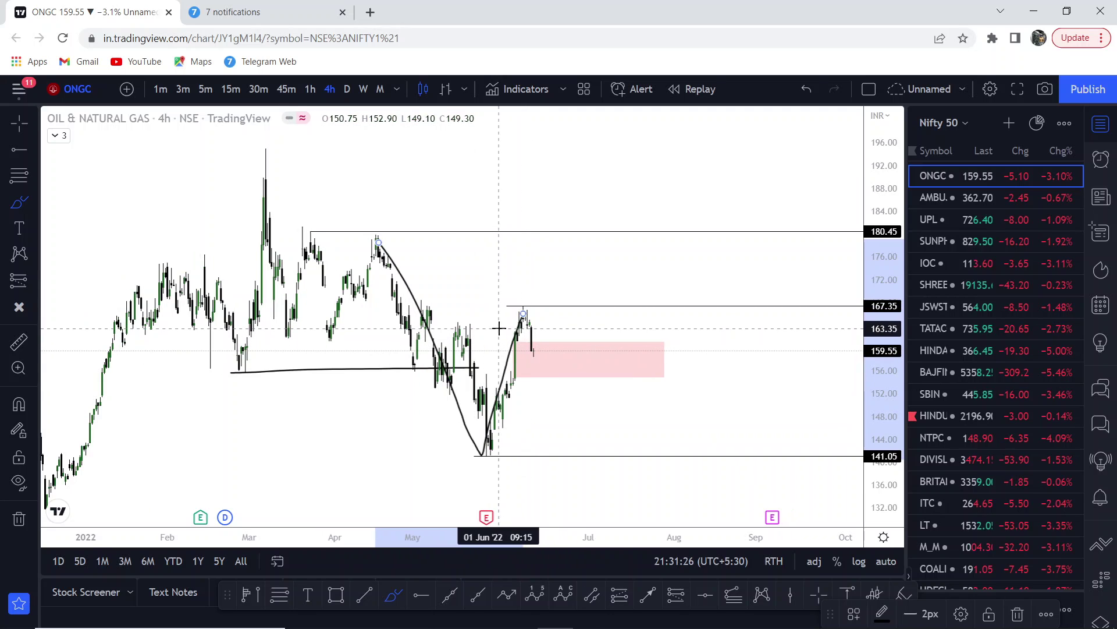
left_click(809, 89)
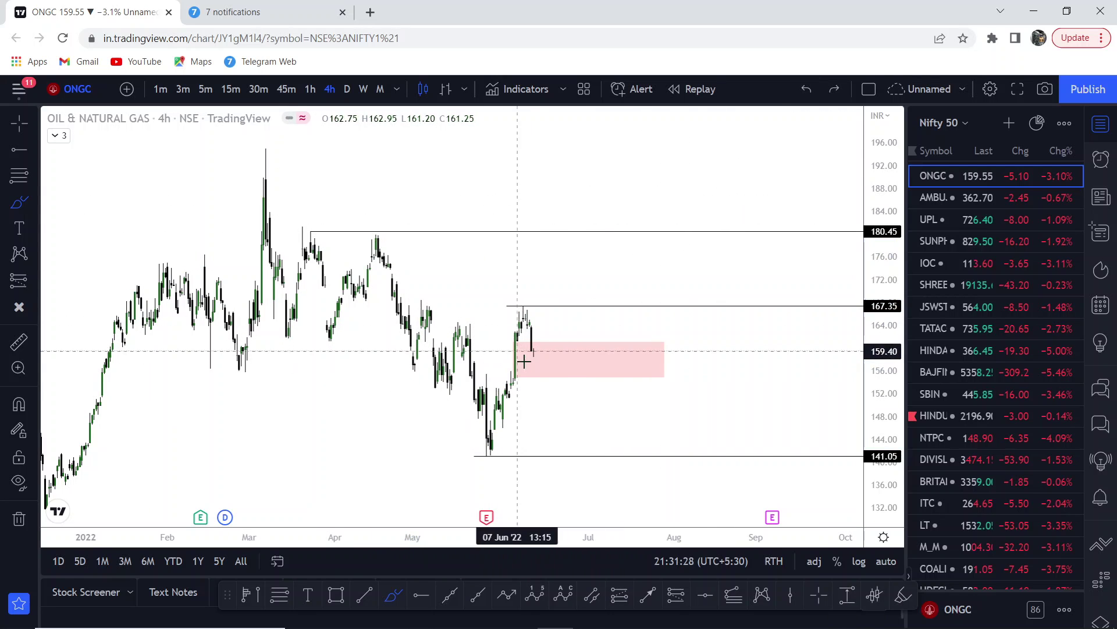
left_click_drag(535, 353, 548, 328)
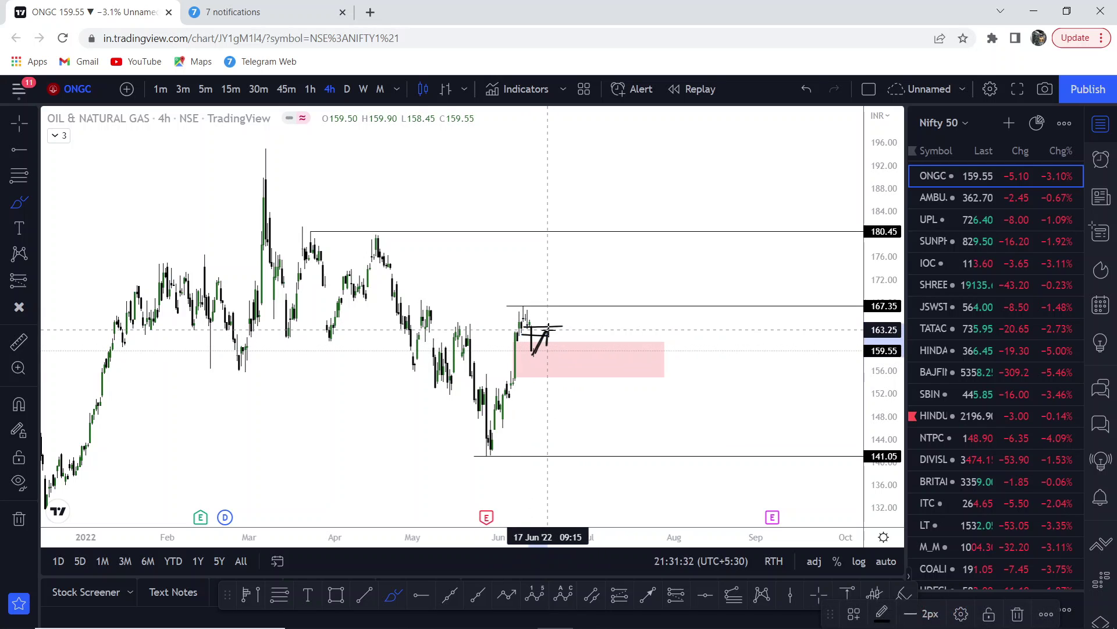
left_click(798, 91)
left_click(798, 91)
left_click(799, 91)
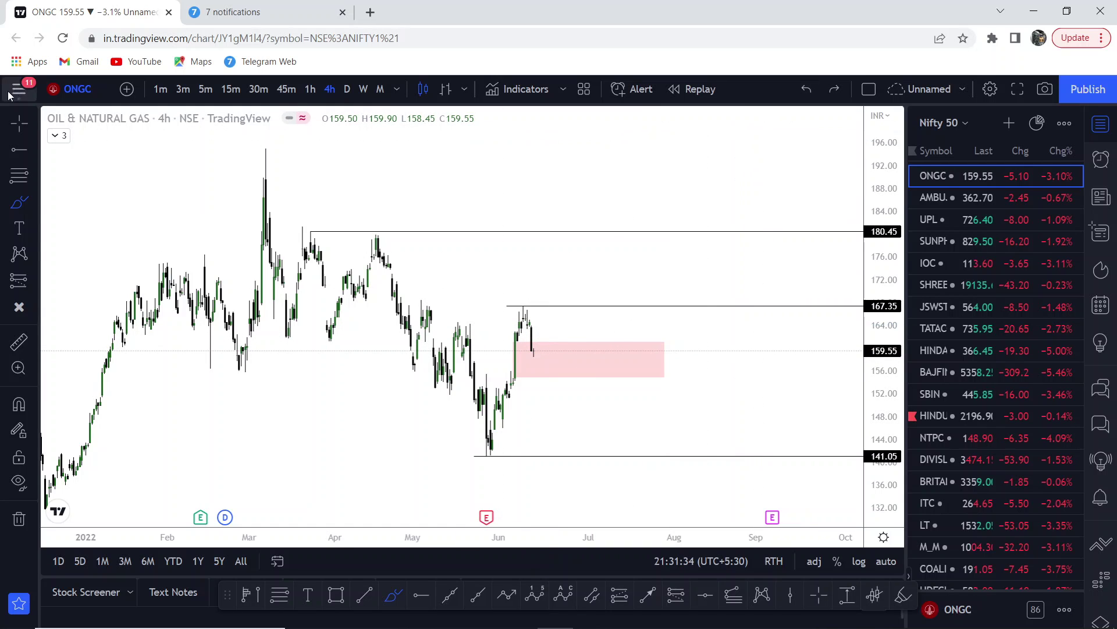
Delete the pink rectangle zone from the ONGC chart
key("Escape")
key("Delete")
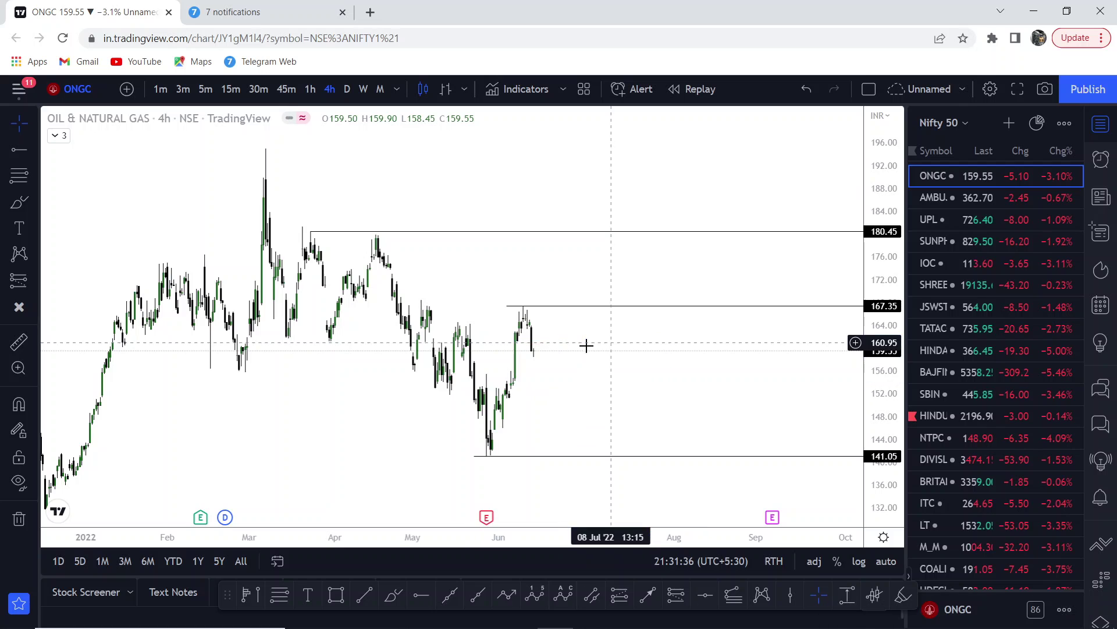
Sketch a choppy decline below the 141.05 ray with a rebound and a line at 164.25, then undo the brush strokes
left_click(19, 202)
left_click_drag(536, 353, 550, 317)
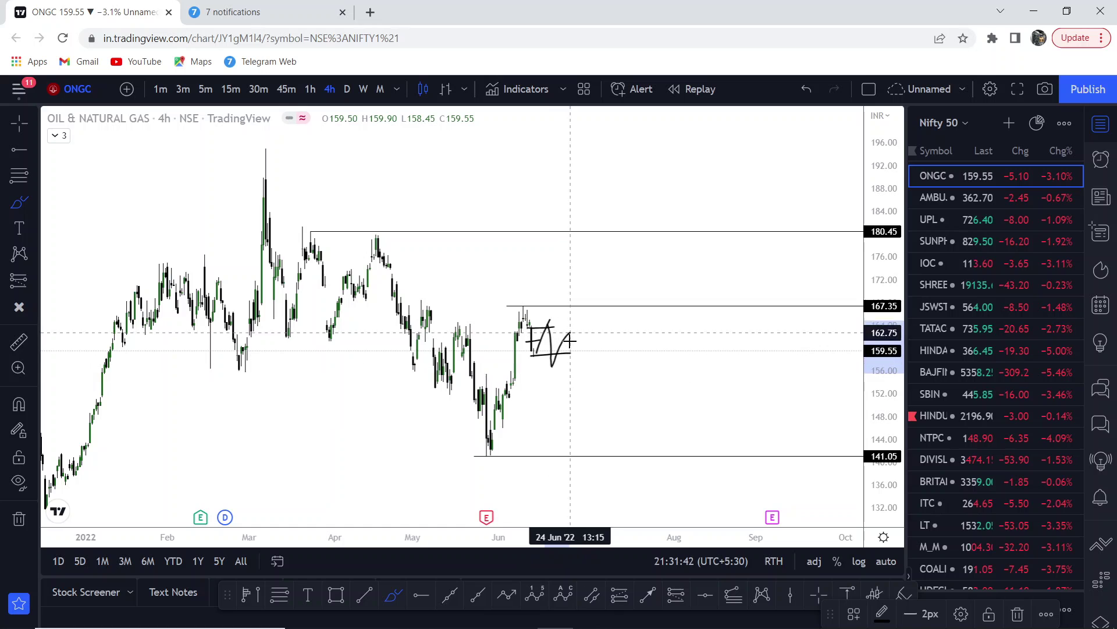
mouse_move(542, 342)
left_mouse_down()
mouse_move(580, 343)
mouse_move(572, 465)
mouse_move(616, 413)
left_mouse_up()
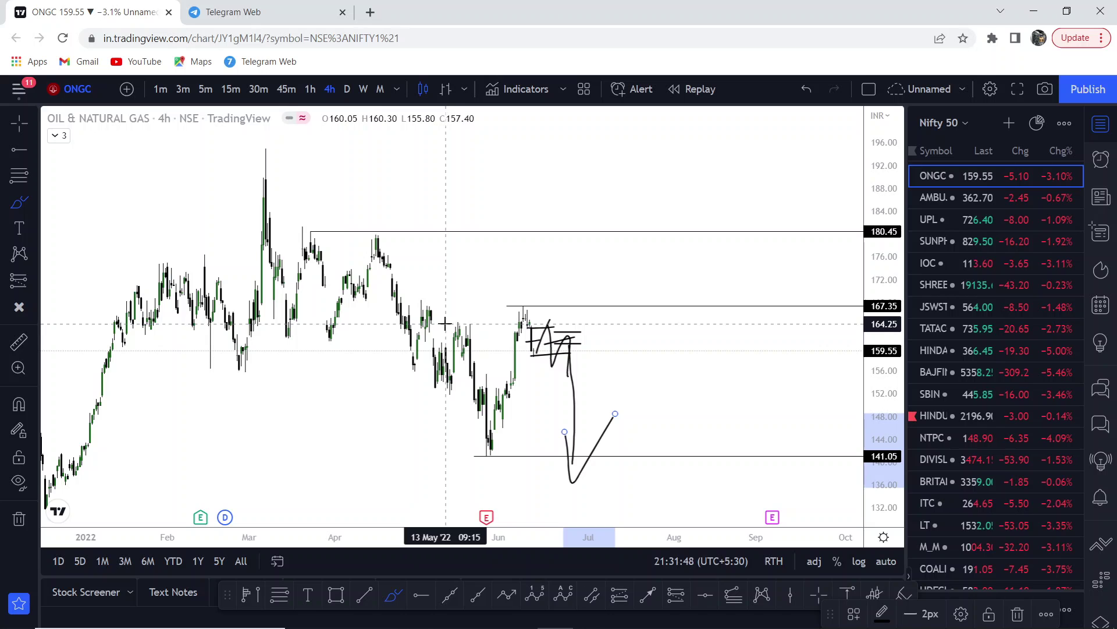
left_click_drag(445, 323, 512, 323)
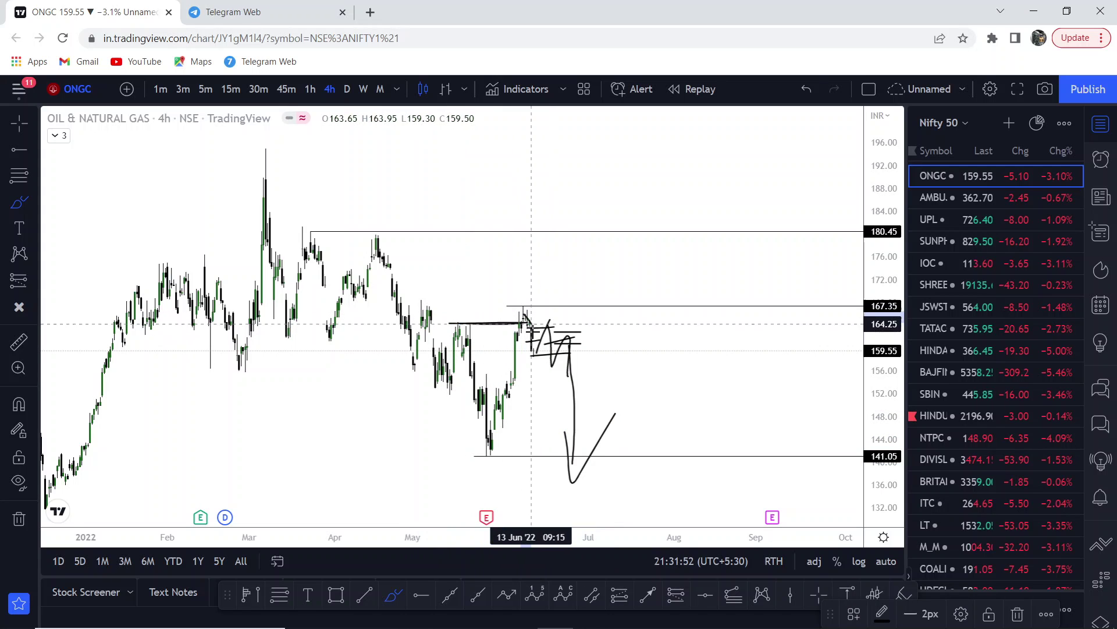
left_click(806, 90)
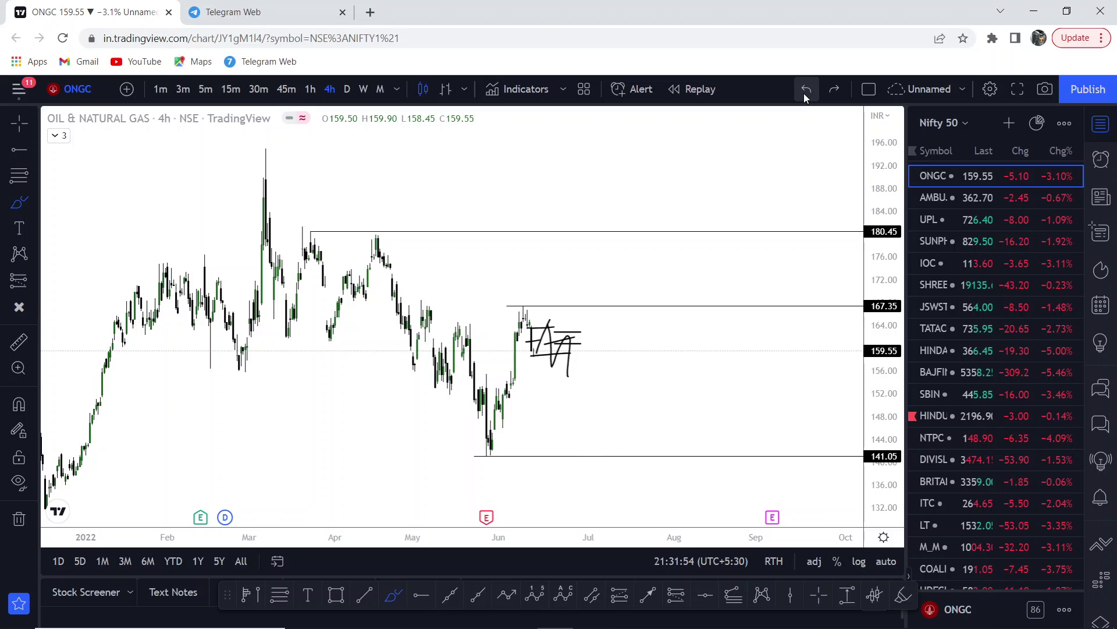
left_click(806, 90)
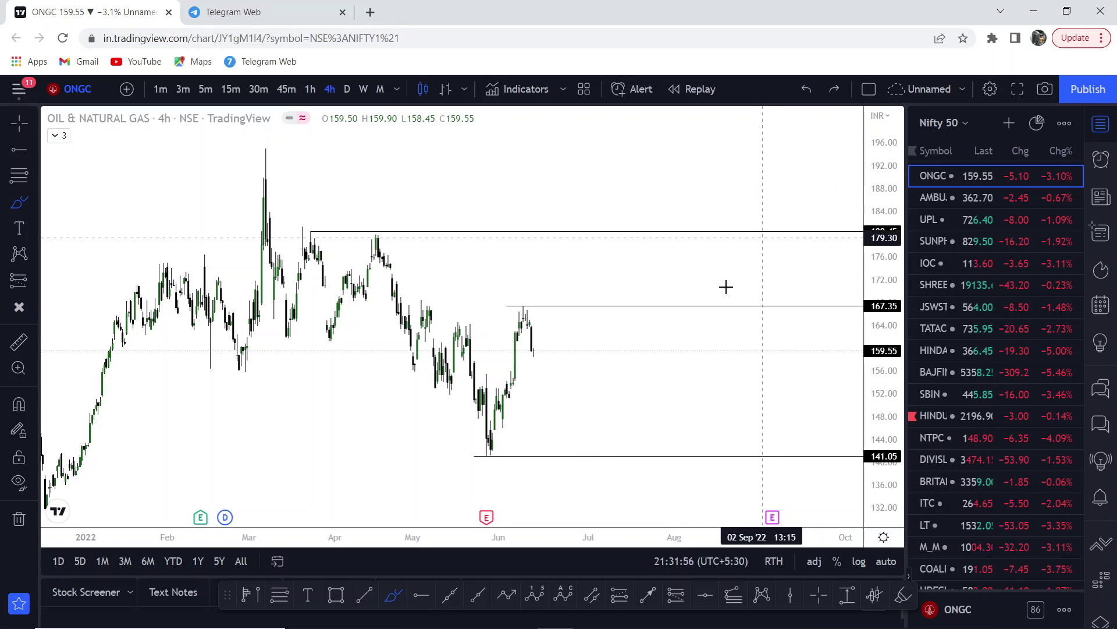
Brush a near-horizontal line from ONGC's mid-May swing high across to late June at about 164.90
left_click_drag(449, 322, 560, 319)
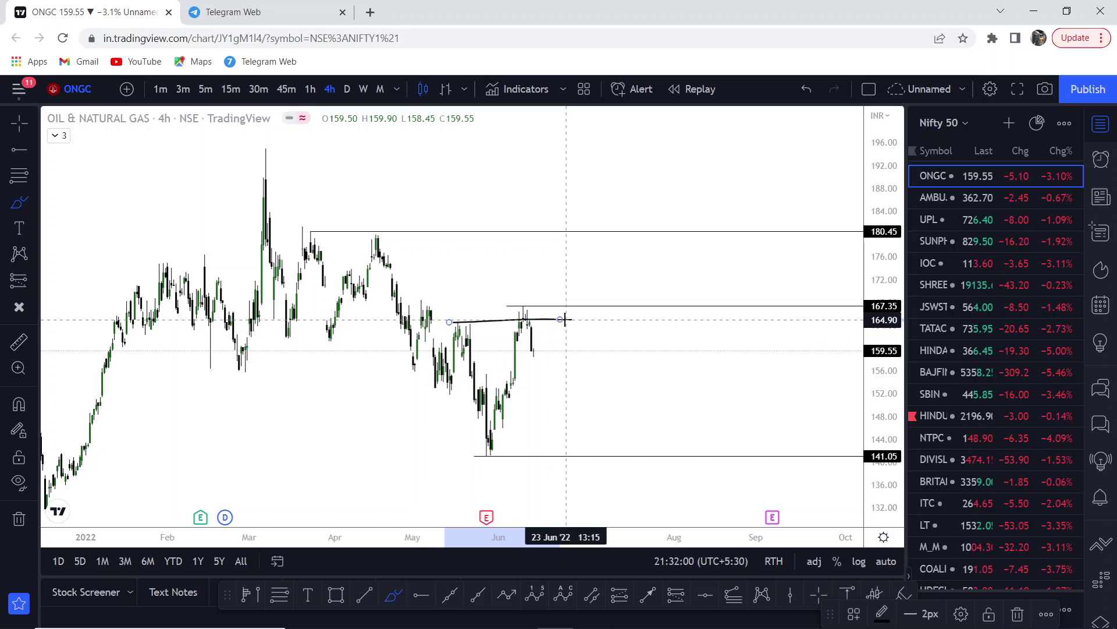
Open the UPL chart from the Nifty 50 watchlist and switch it to the daily timeframe
left_click(958, 213)
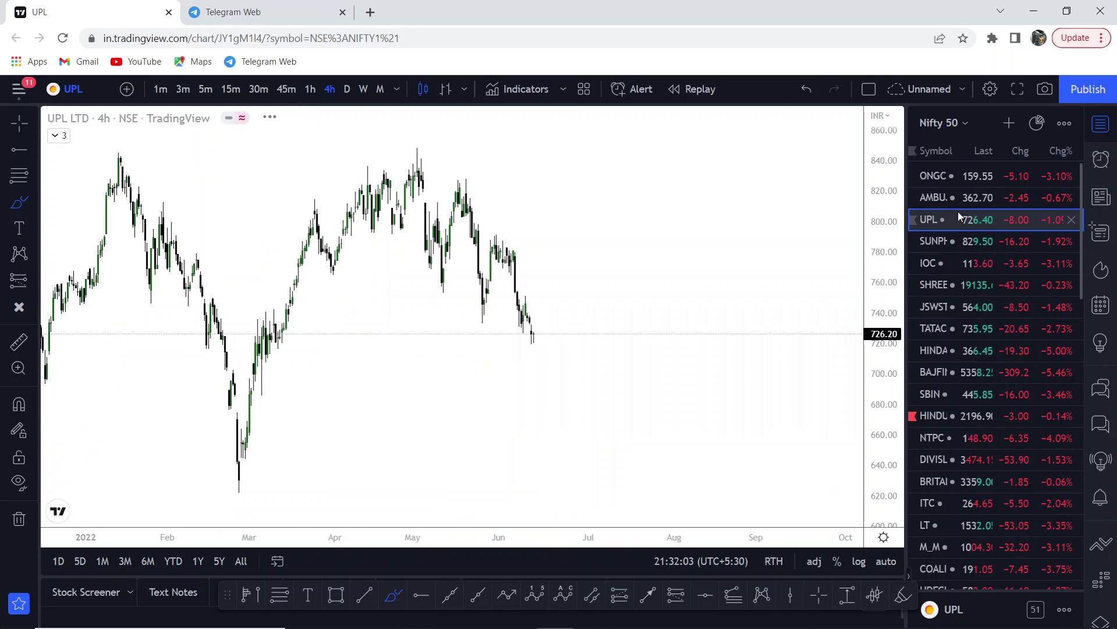
left_click(19, 124)
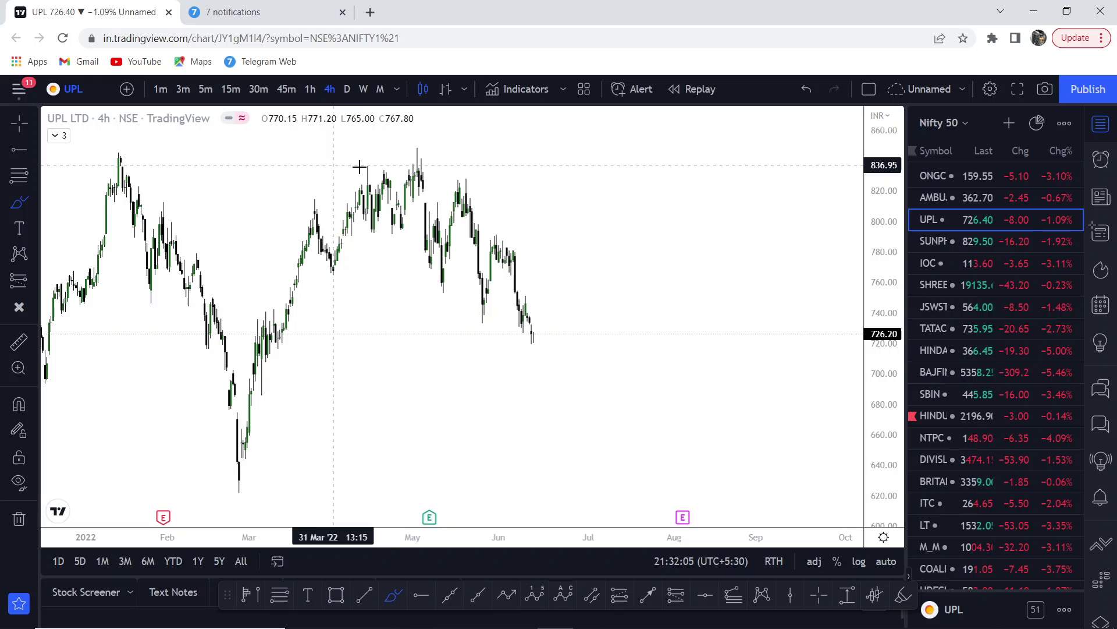
left_click(349, 88)
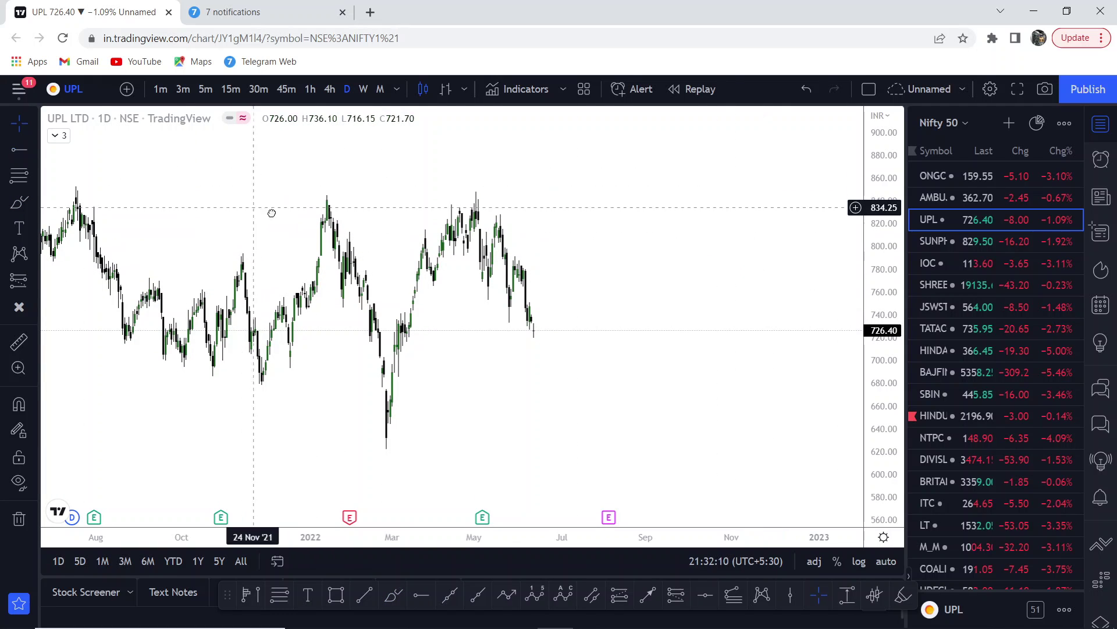
left_click_drag(253, 206, 344, 242)
scroll(344, 241, "up", 3)
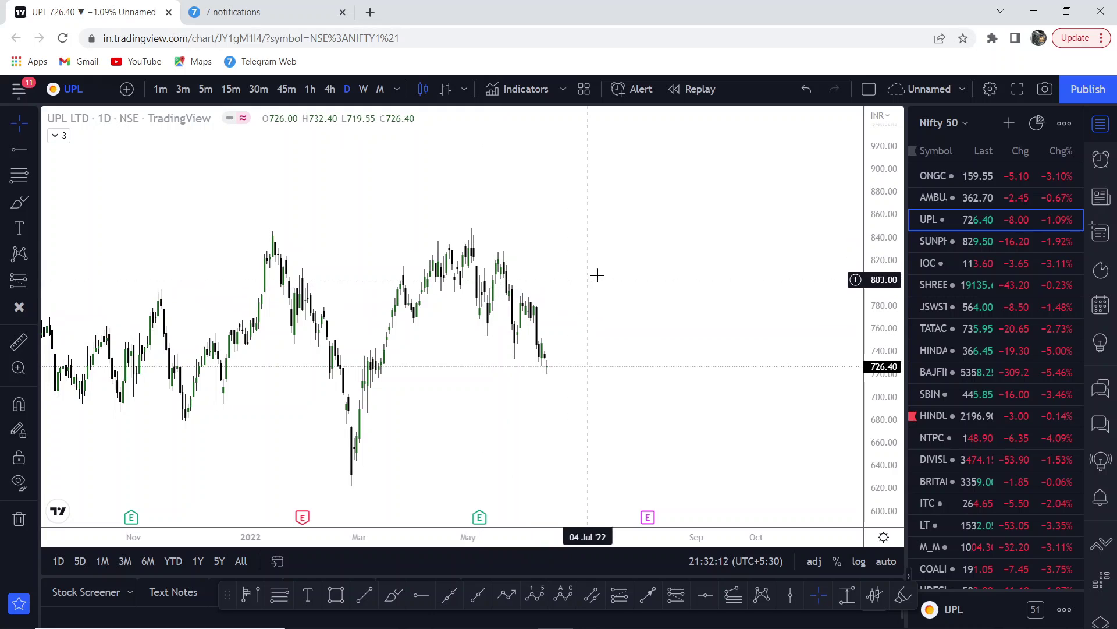
Draw a horizontal ray at UPL's 12 May swing low, starting on 4 May 2022 at 753.80
left_click_drag(596, 277, 582, 280)
left_click(16, 150)
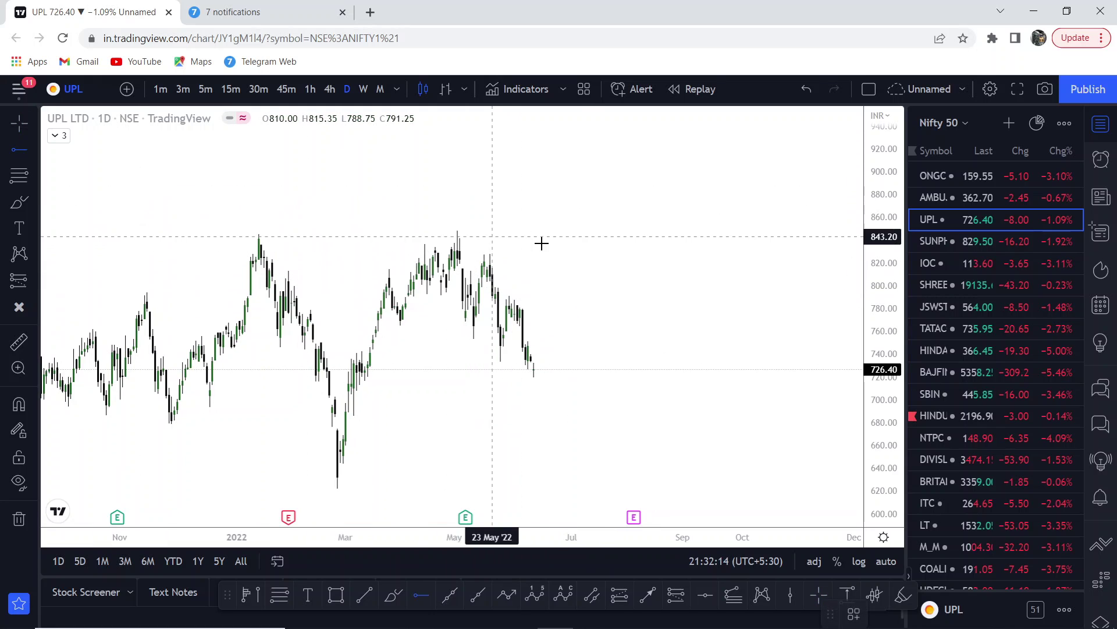
left_click(458, 337)
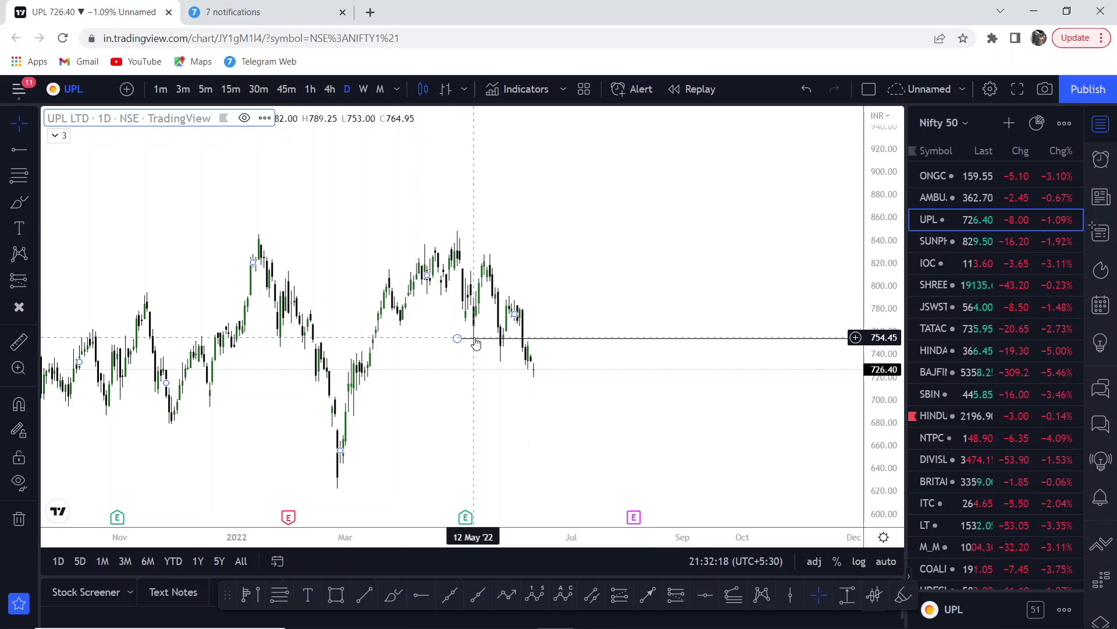
Brush a short line under UPL's late April lows and the early May drop and rebound, then undo the strokes
left_click(20, 204)
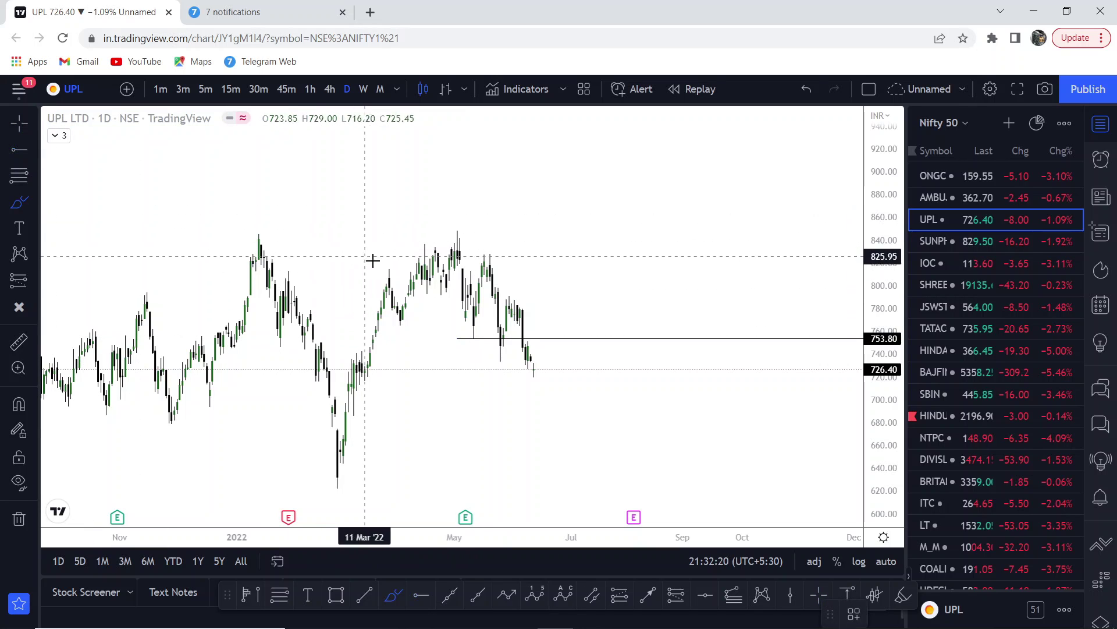
left_click_drag(422, 295, 452, 295)
left_click_drag(461, 254, 479, 329)
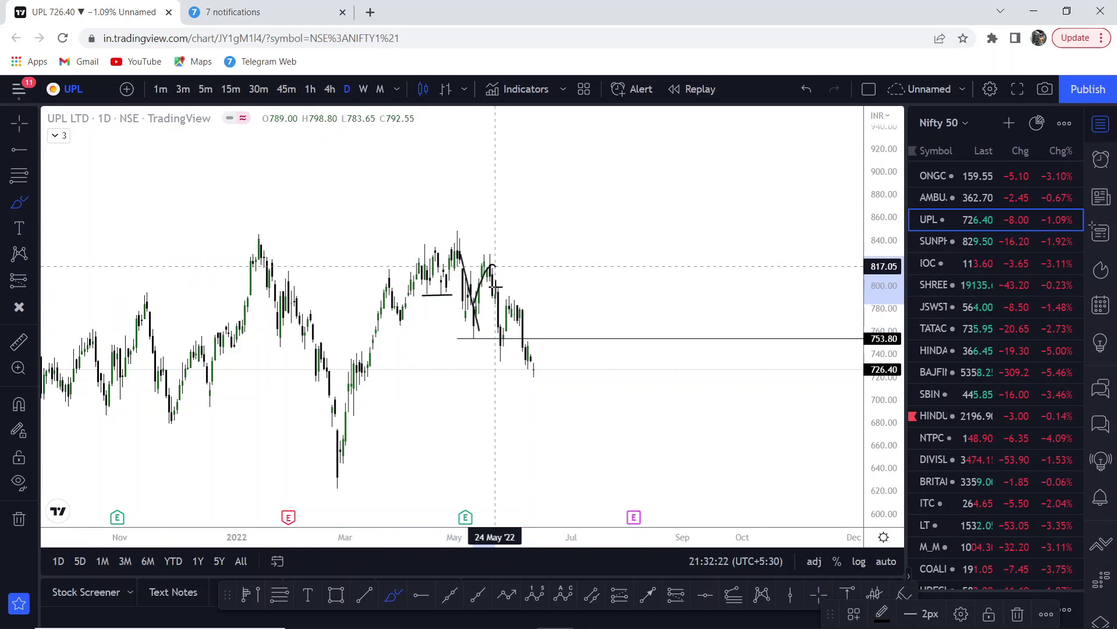
left_click(802, 93)
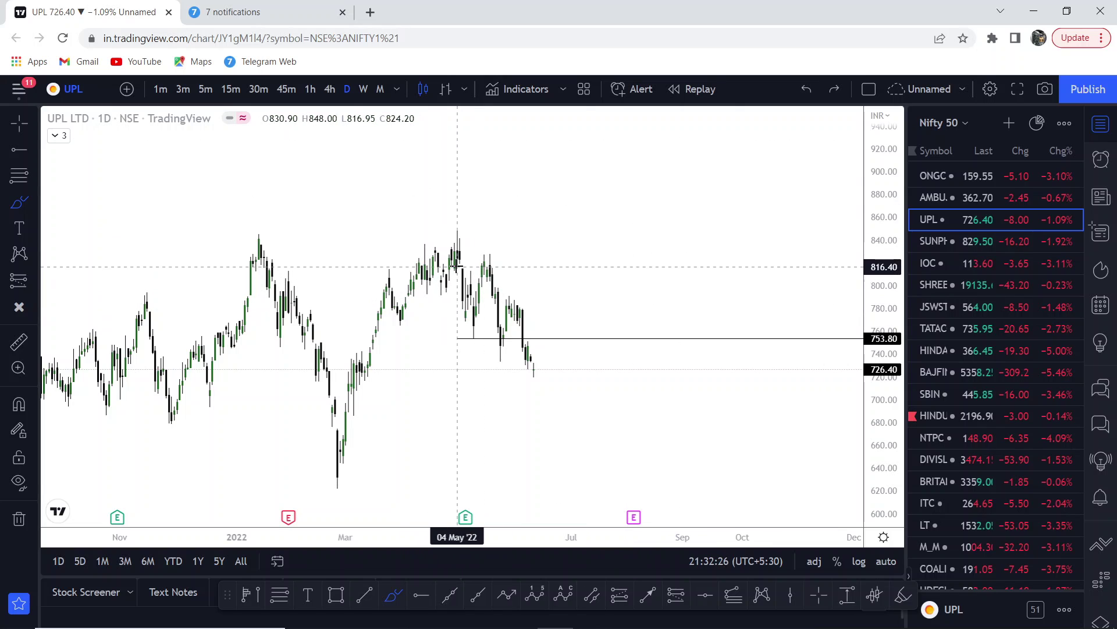
Brush two short lines at about 822 and 816 and a falling stroke from the mid-May high, then undo them
mouse_move(459, 257)
left_mouse_down()
mouse_move(503, 268)
mouse_move(494, 369)
left_mouse_up()
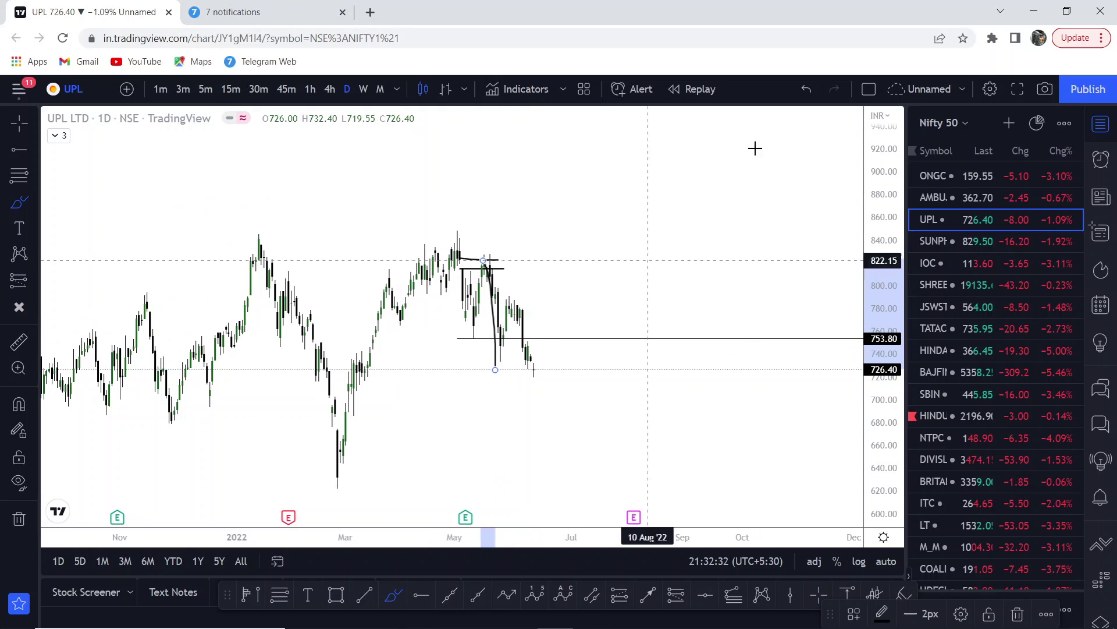
left_click(803, 84)
left_click(803, 84)
left_click(802, 84)
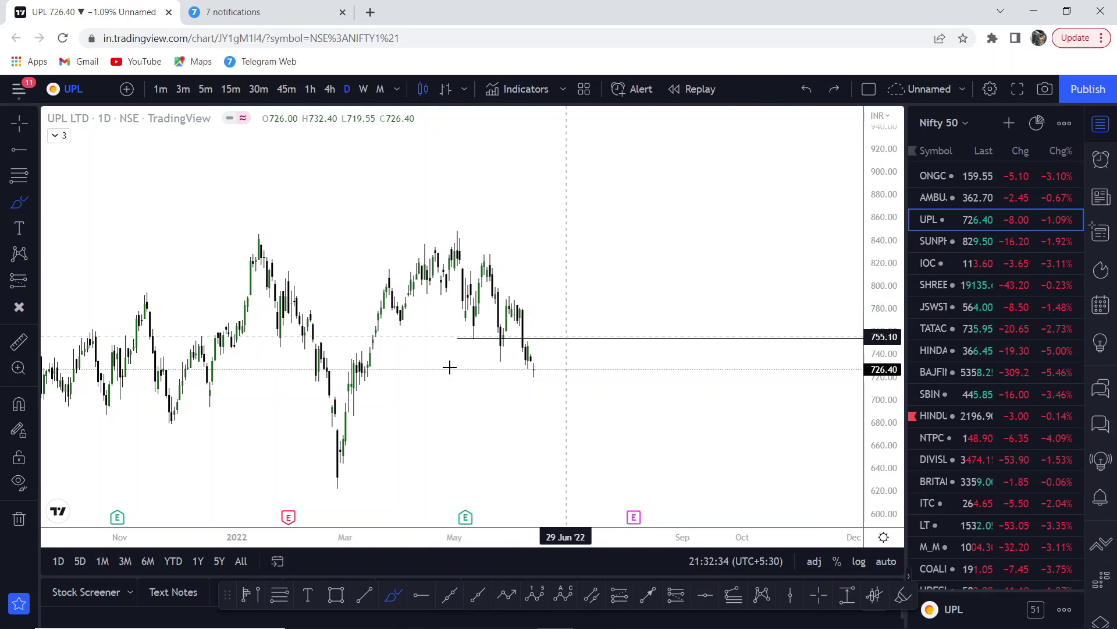
Draw a horizontal ray from UPL's 16 May 2022 high at 827.25 and move the lower ray down to 733.40
left_click(16, 149)
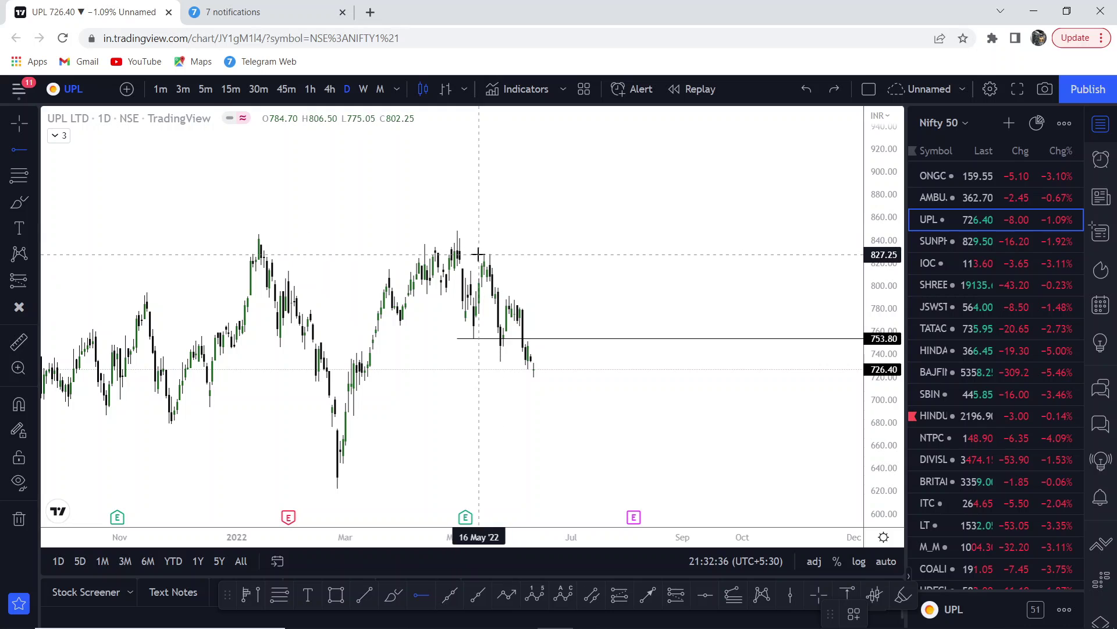
left_click(479, 254)
left_click(18, 125)
left_click(408, 194)
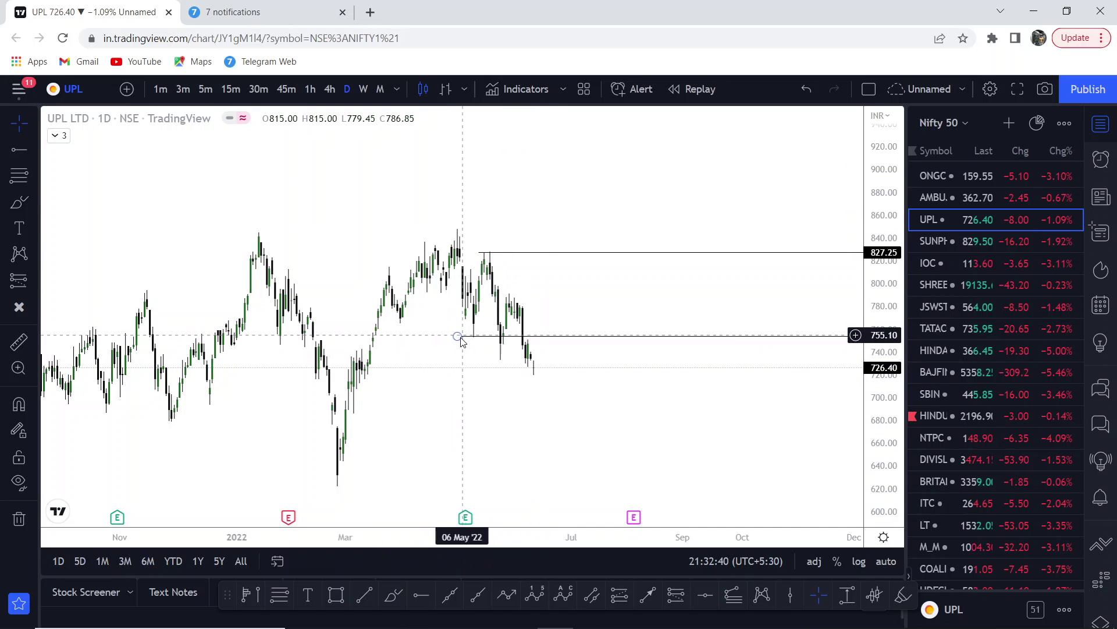
left_click_drag(458, 353, 459, 364)
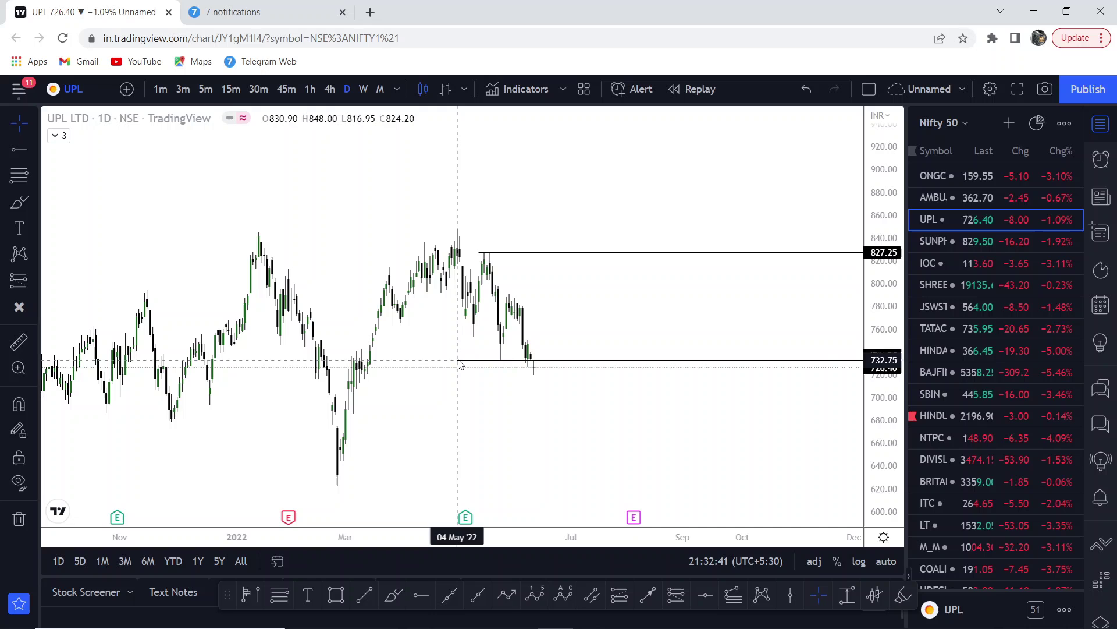
left_click(552, 322)
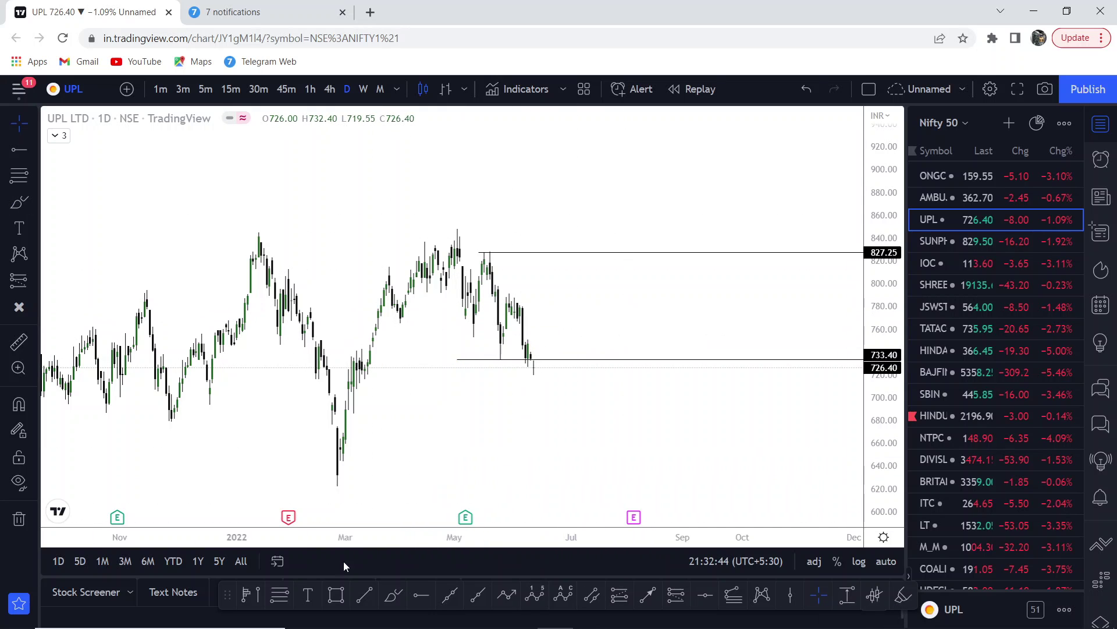
Draw a rectangle zone over UPL's early June drop, starting on 2 June 2022 and spanning about 766 to 750
left_click(336, 594)
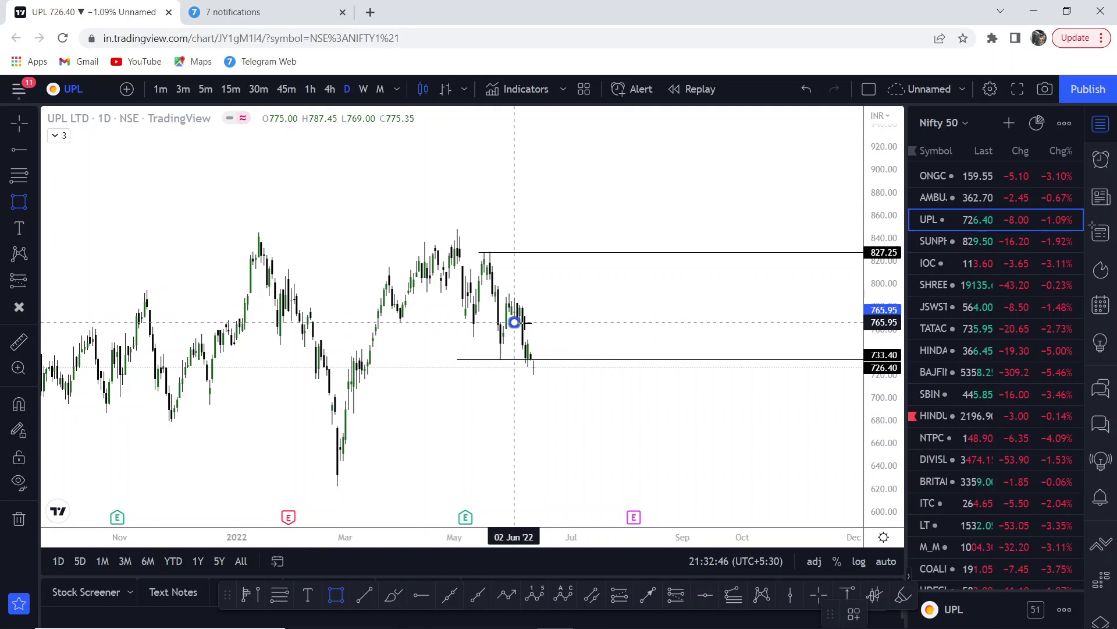
left_click(645, 340)
left_click_drag(671, 272, 653, 284)
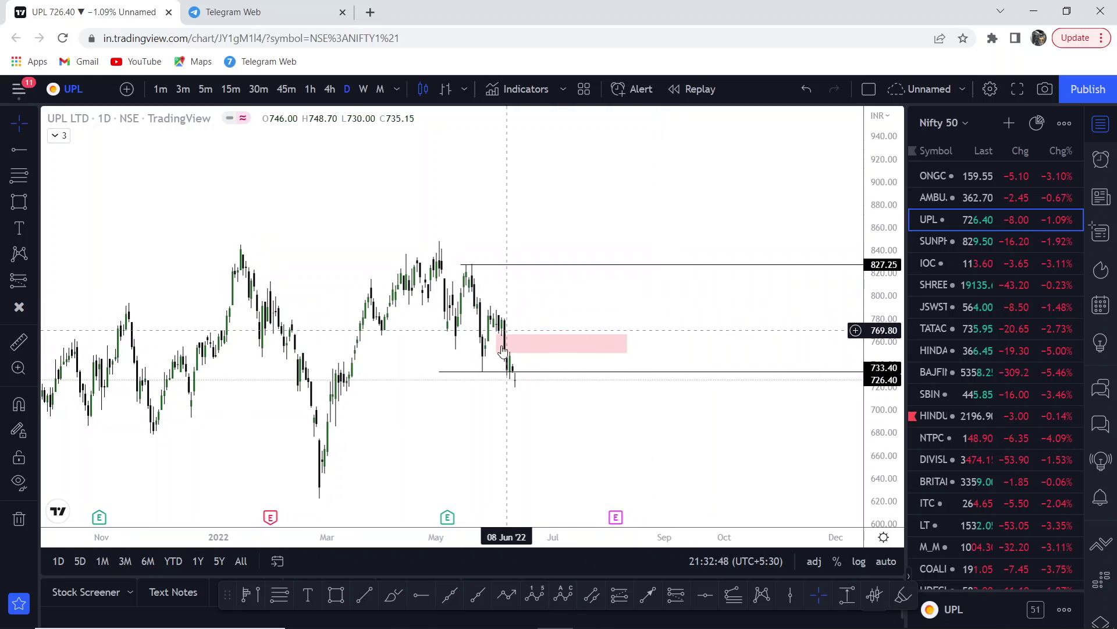
key("alt+shift+r")
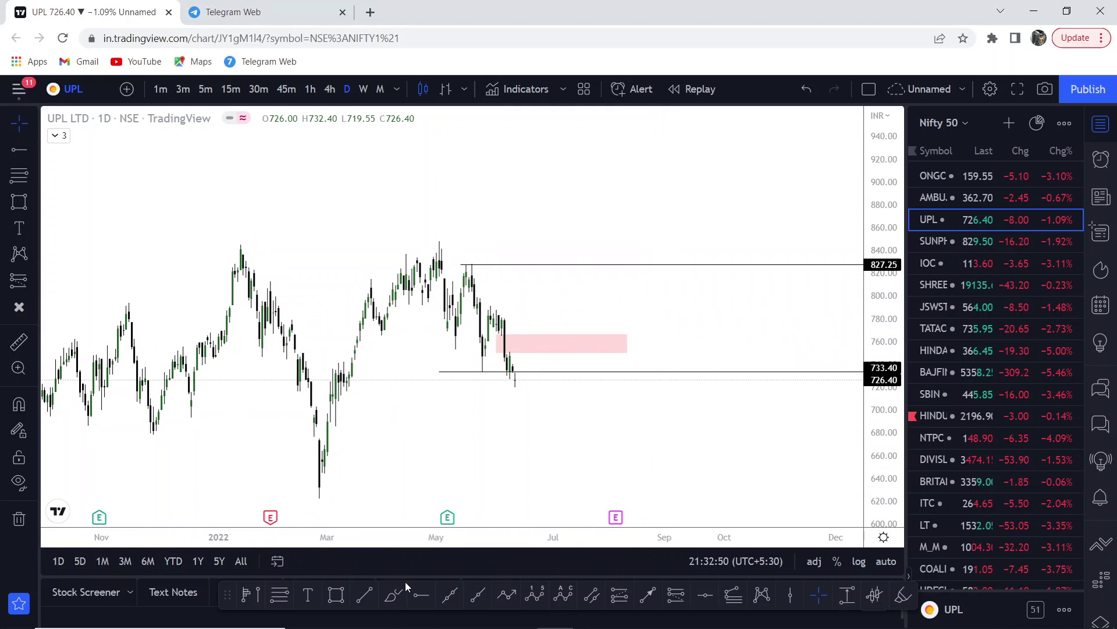
Brush a rebound from UPL's June low into the pink zone and a fall back below it, then undo the strokes
left_click(393, 595)
mouse_move(509, 354)
left_mouse_down()
mouse_move(540, 352)
mouse_move(525, 319)
left_mouse_up()
left_click(808, 88)
left_click(807, 88)
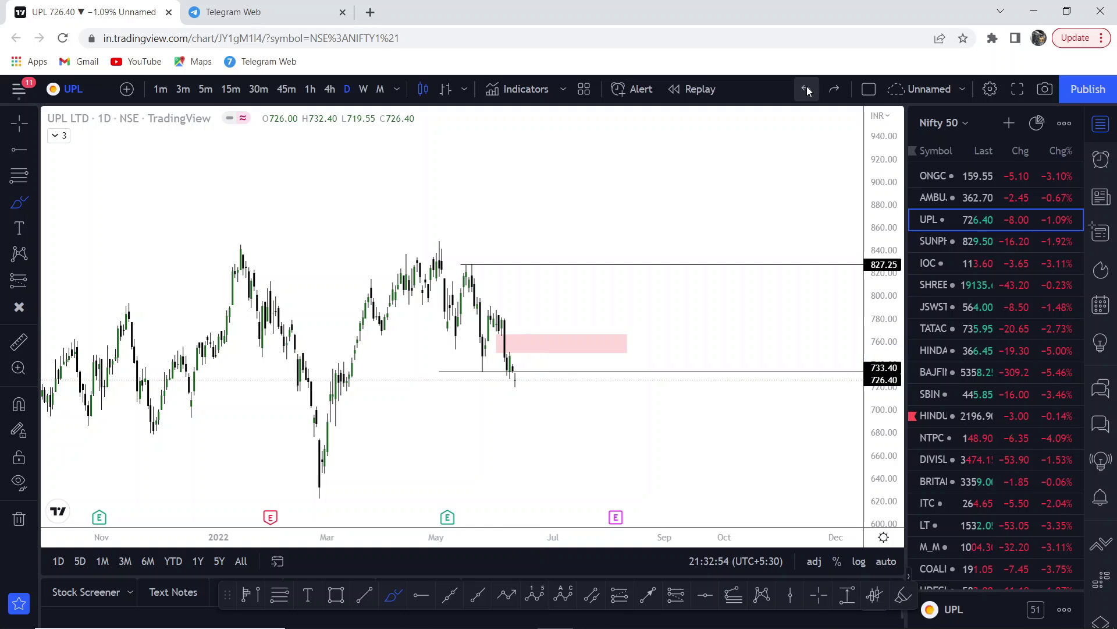
left_click_drag(510, 382, 516, 334)
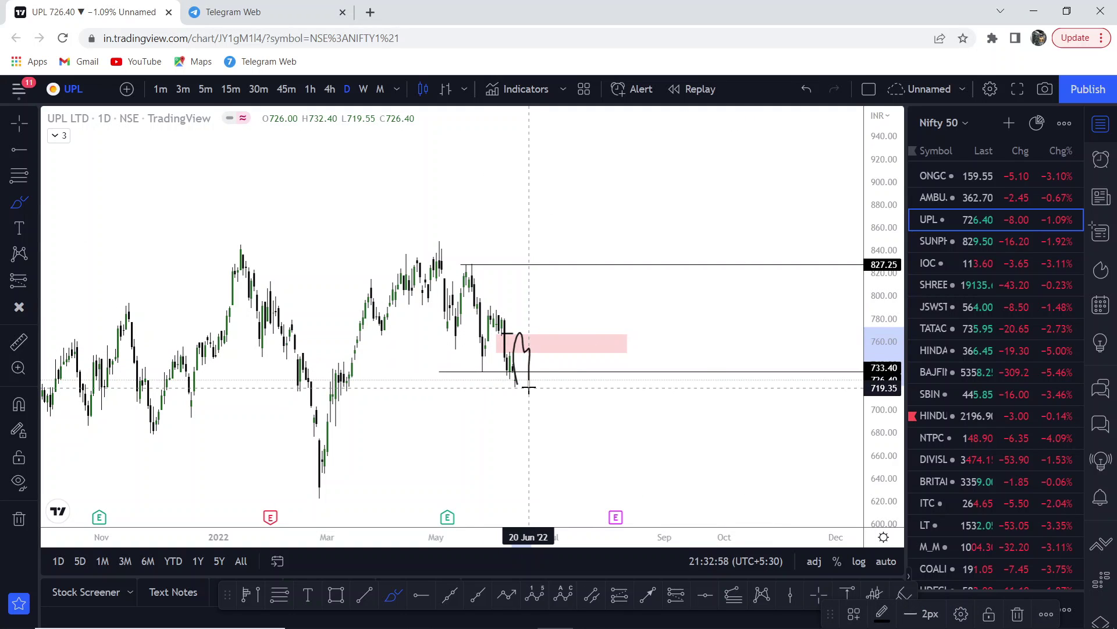
left_click_drag(534, 412, 534, 417)
left_click(805, 89)
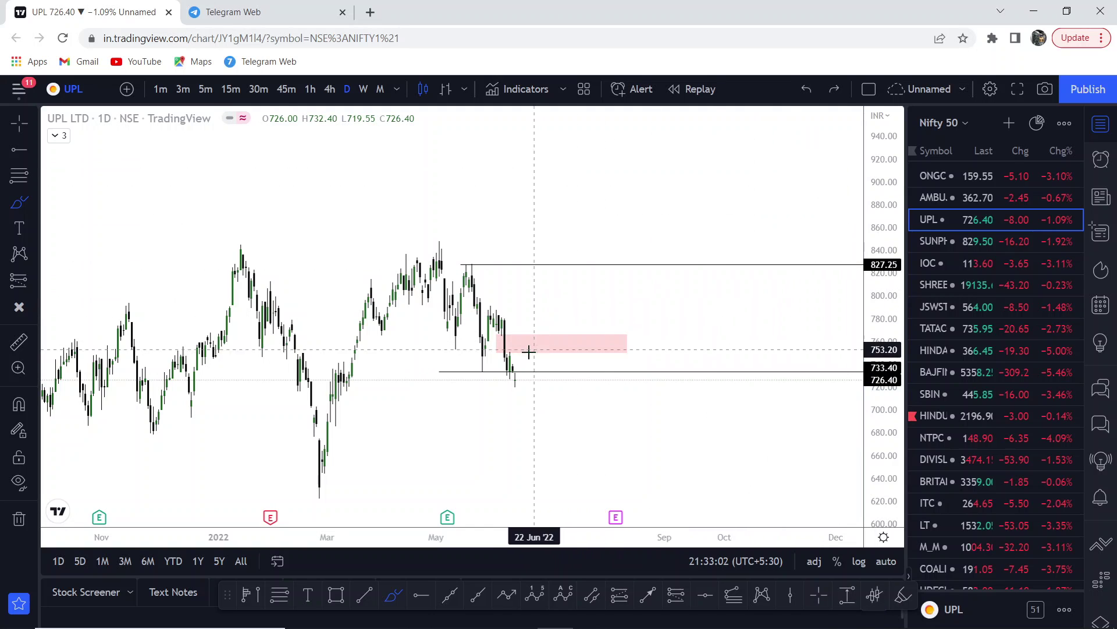
Brush a falling channel over UPL's May to June decline and a zigzag path through the zone to about 840, then undo the strokes
scroll(544, 331, "down", 1)
mouse_move(482, 254)
left_mouse_down()
mouse_move(501, 343)
mouse_move(535, 322)
mouse_move(554, 399)
left_mouse_up()
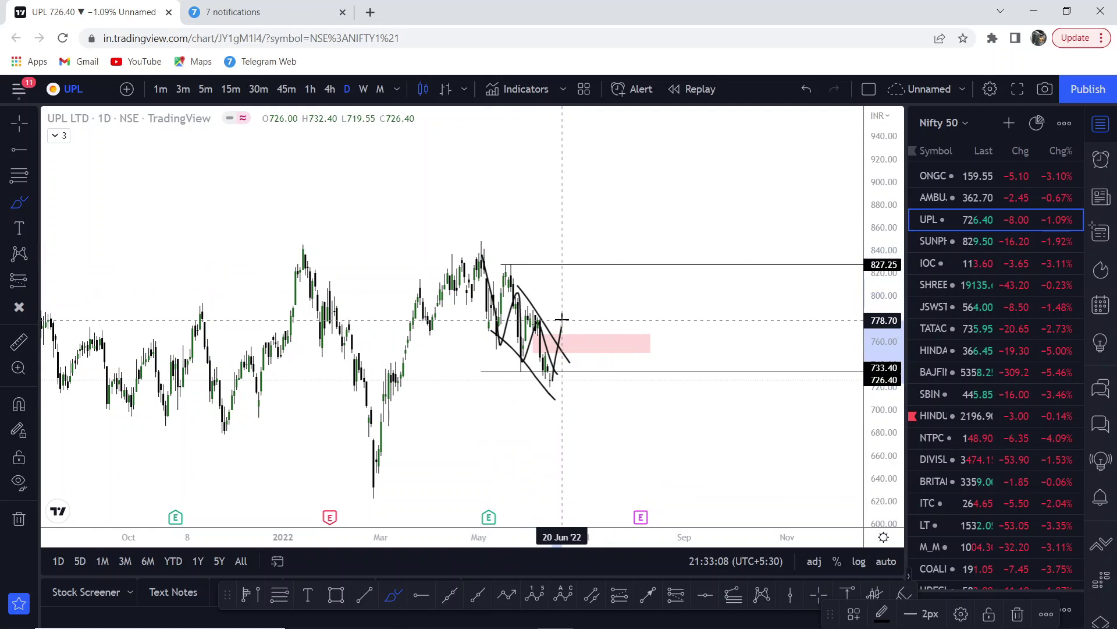
left_click_drag(533, 336, 579, 339)
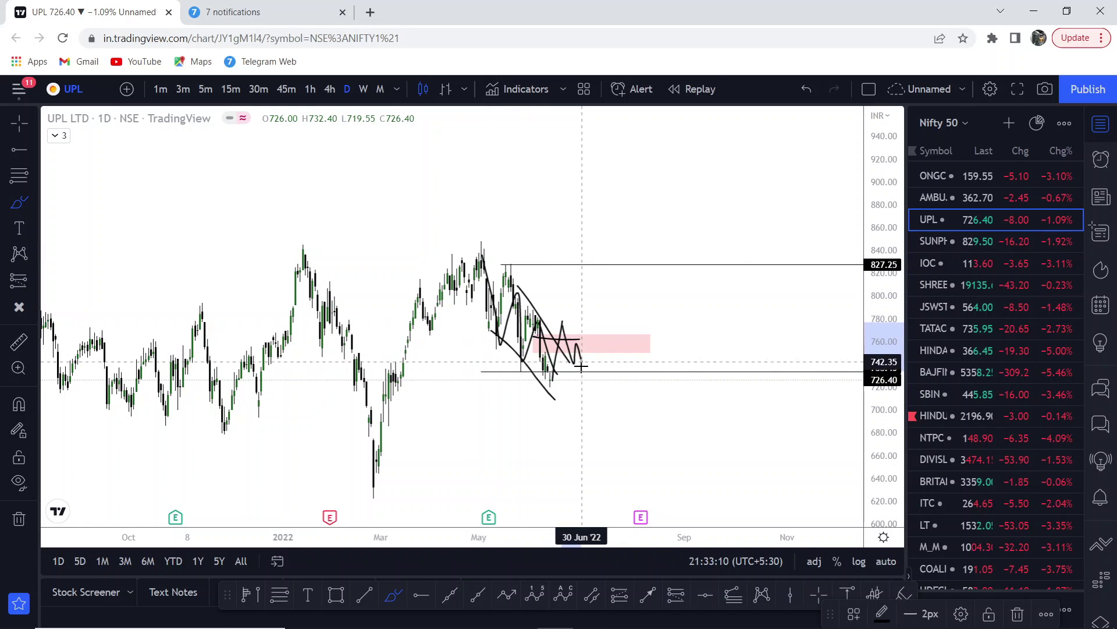
left_click_drag(593, 336, 603, 250)
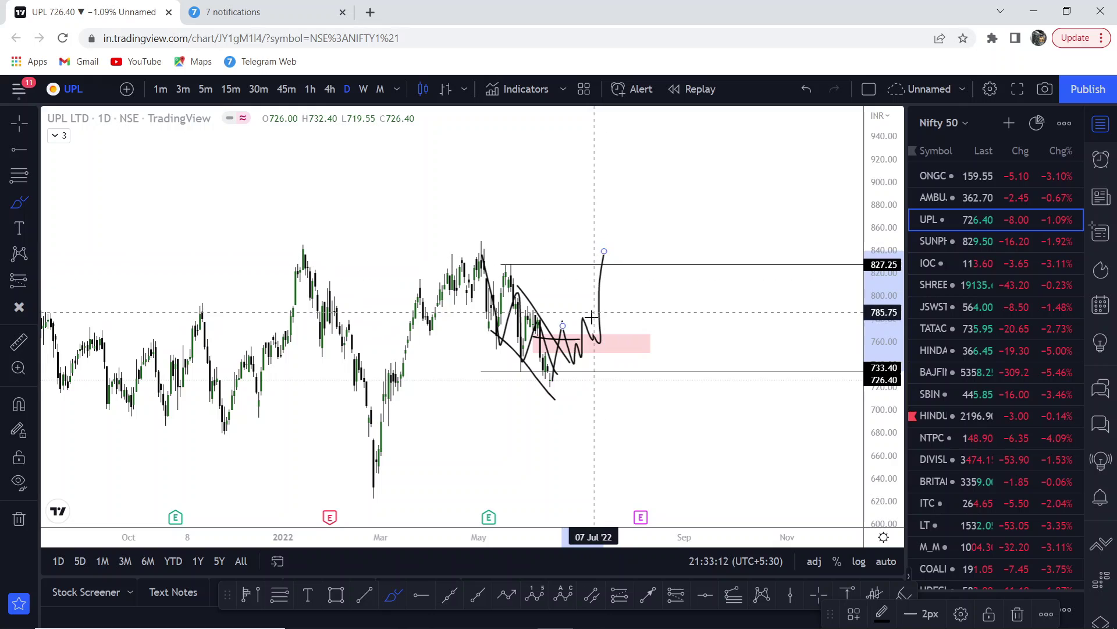
left_click_drag(546, 321, 613, 318)
left_click_drag(557, 354, 611, 350)
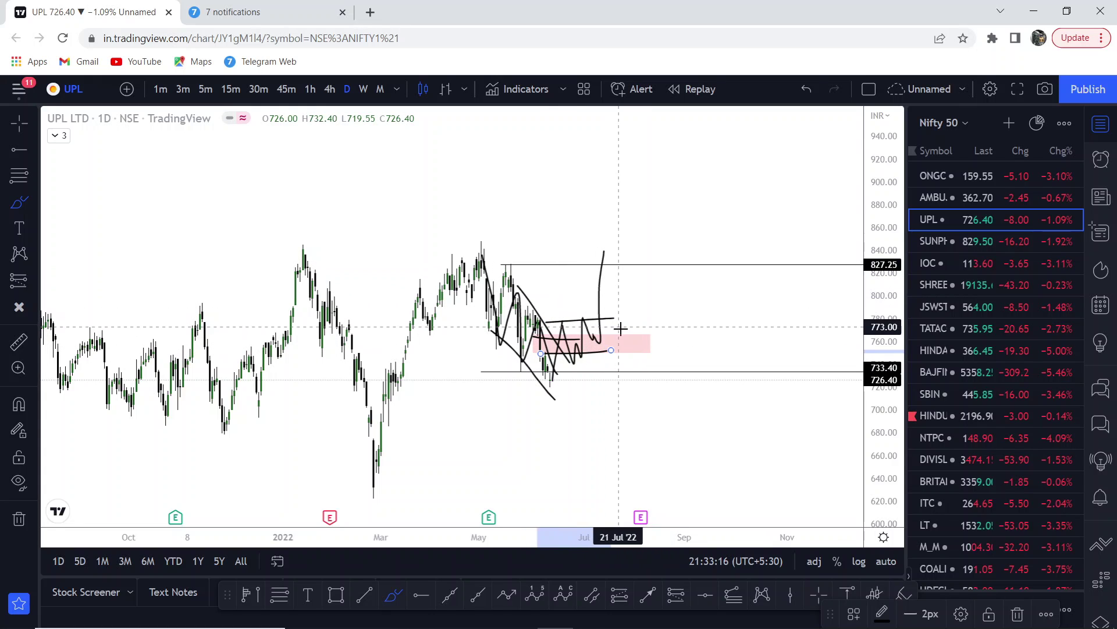
scroll(612, 334, "up", 1)
scroll(608, 337, "up", 1)
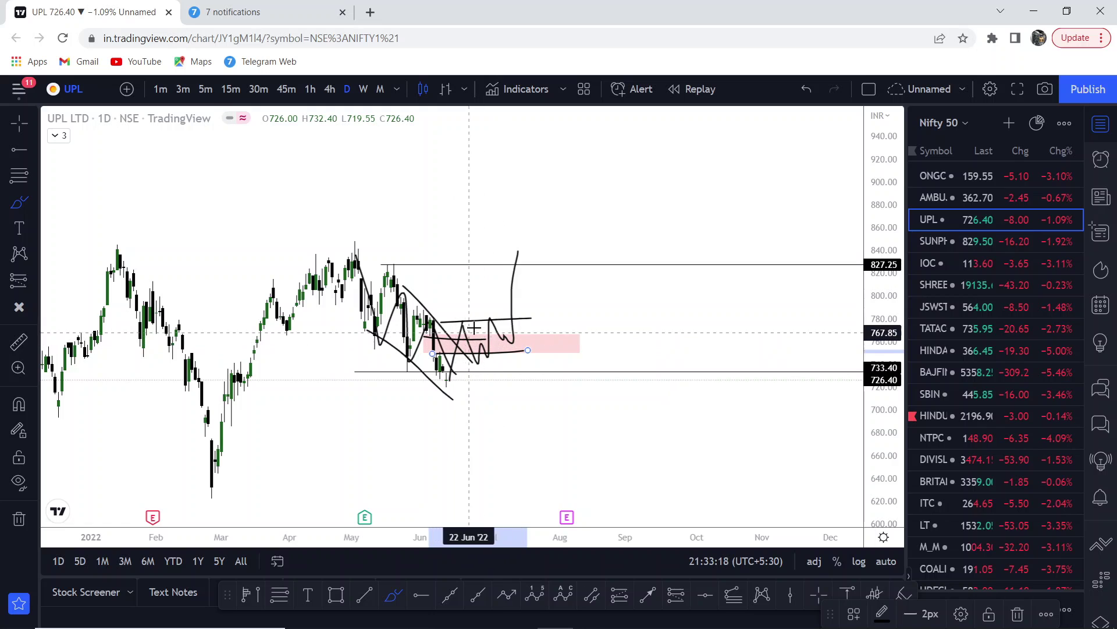
left_click(803, 87)
left_click(802, 86)
left_click(802, 86)
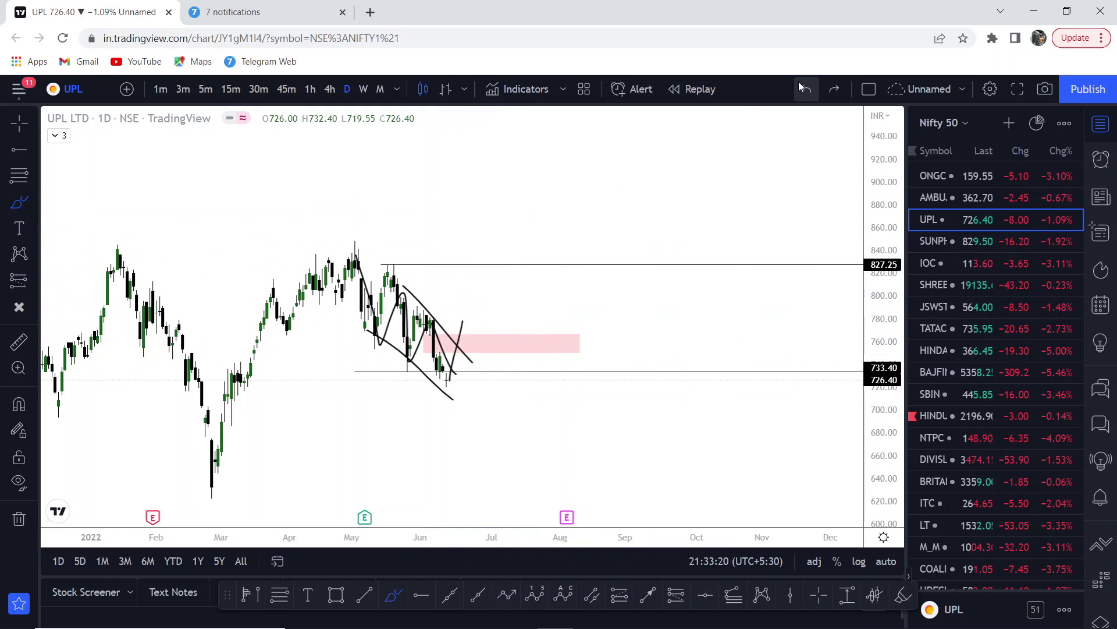
left_click(802, 86)
left_click(802, 86)
left_click(799, 84)
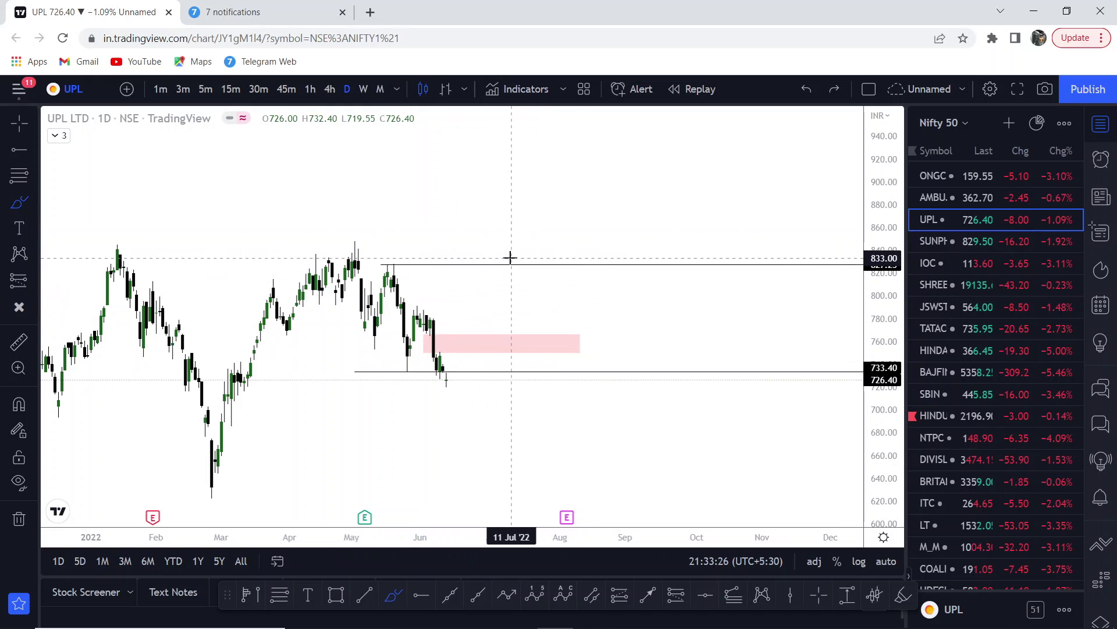
Open the Sun Pharmaceutical daily chart from the Nifty 50 watchlist
left_click(20, 123)
scroll(378, 185, "down", 2)
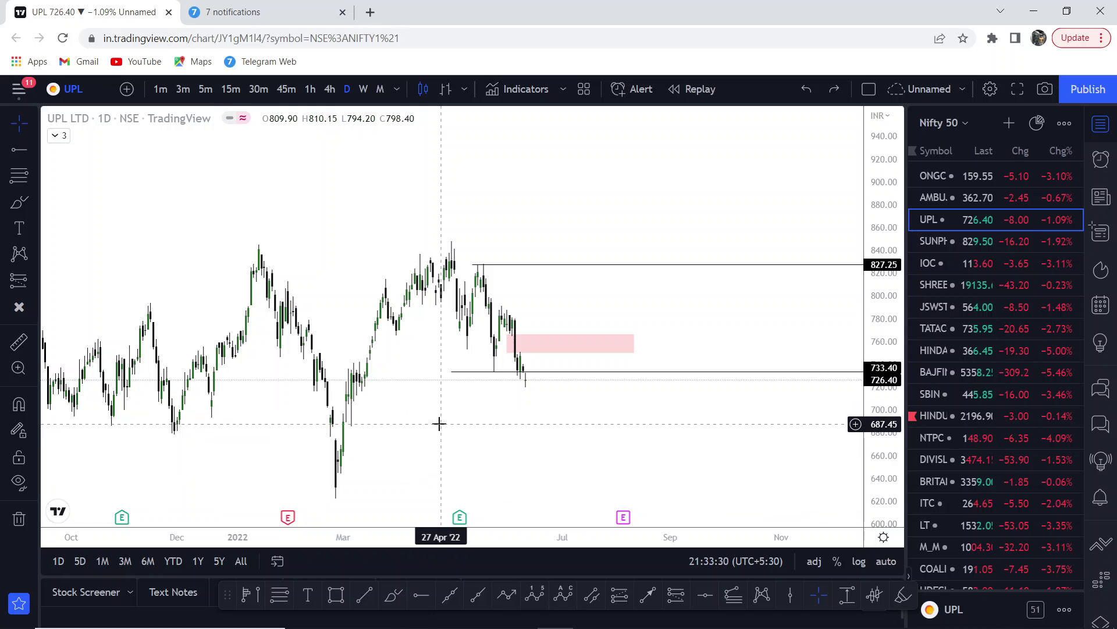
left_click(940, 241)
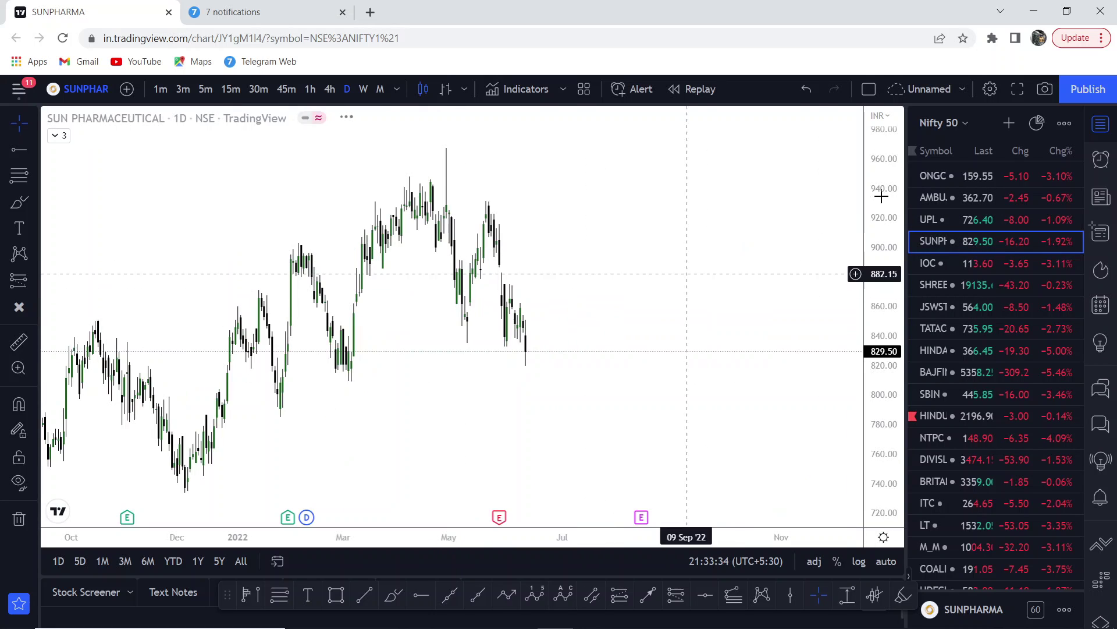
scroll(880, 167, "down", 2)
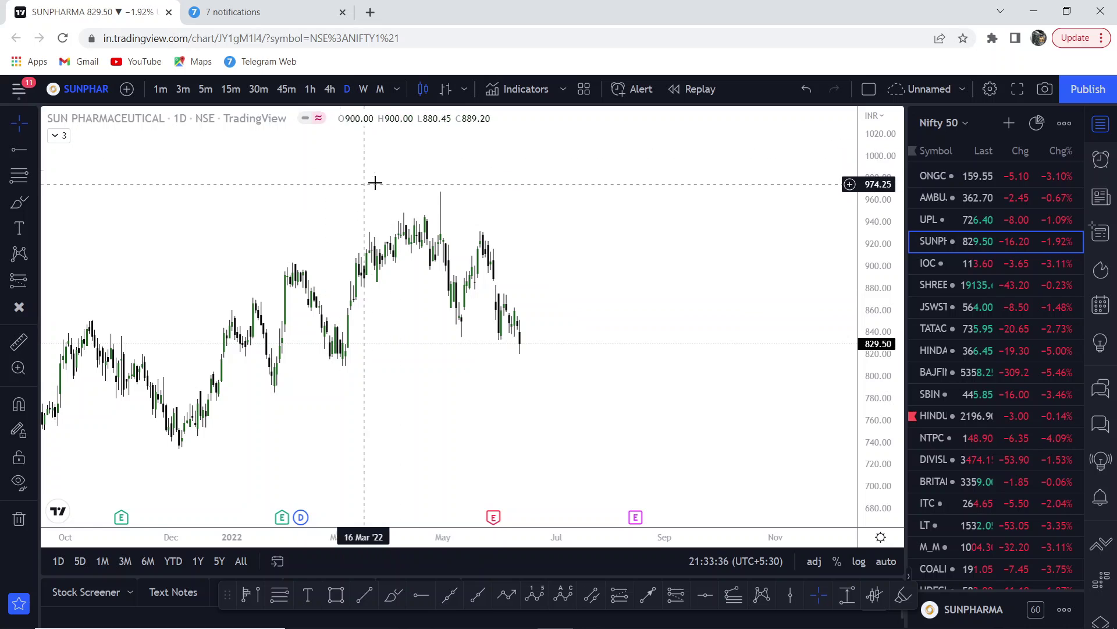
scroll(349, 185, "up", 1)
Draw horizontal rays at Sun Pharma's early March low at 810.40 and at its May low at 833.50
key("alt+h")
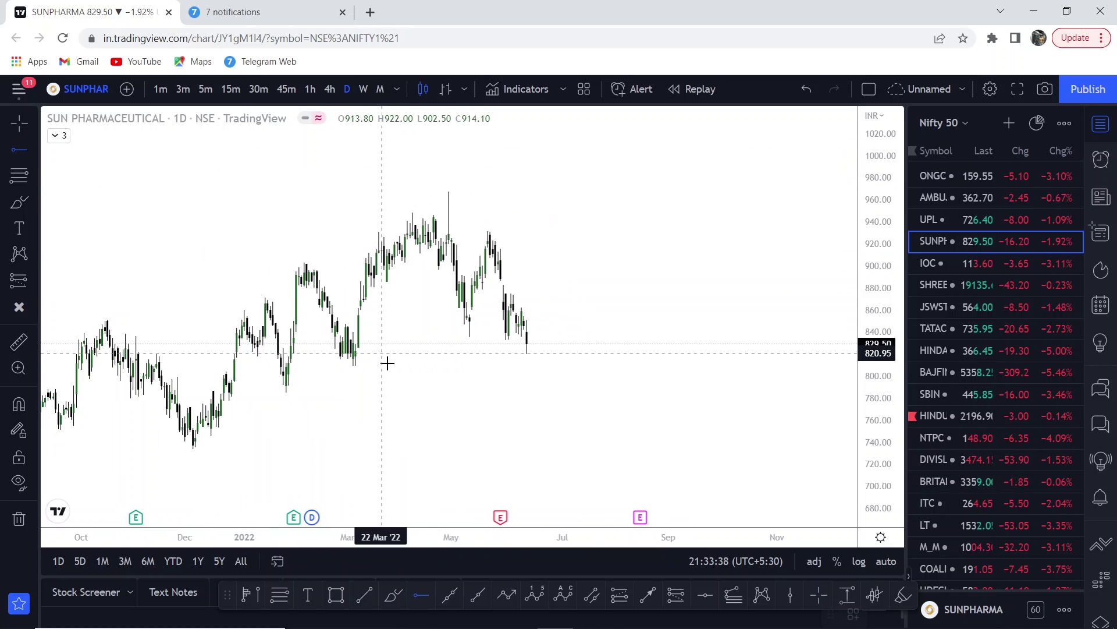
left_click(339, 363)
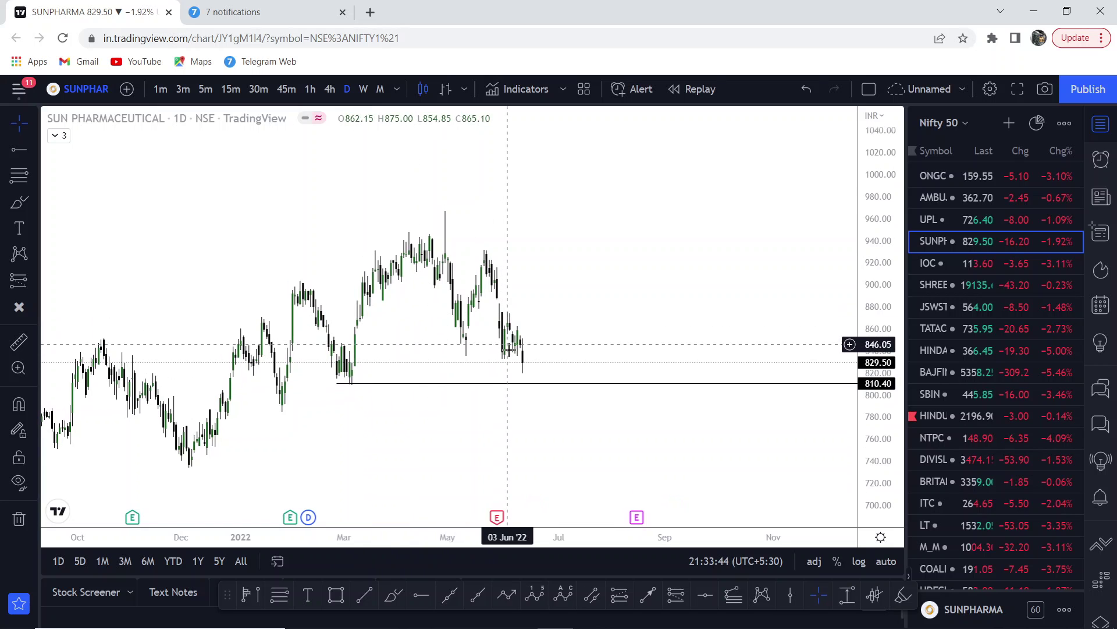
left_click(12, 145)
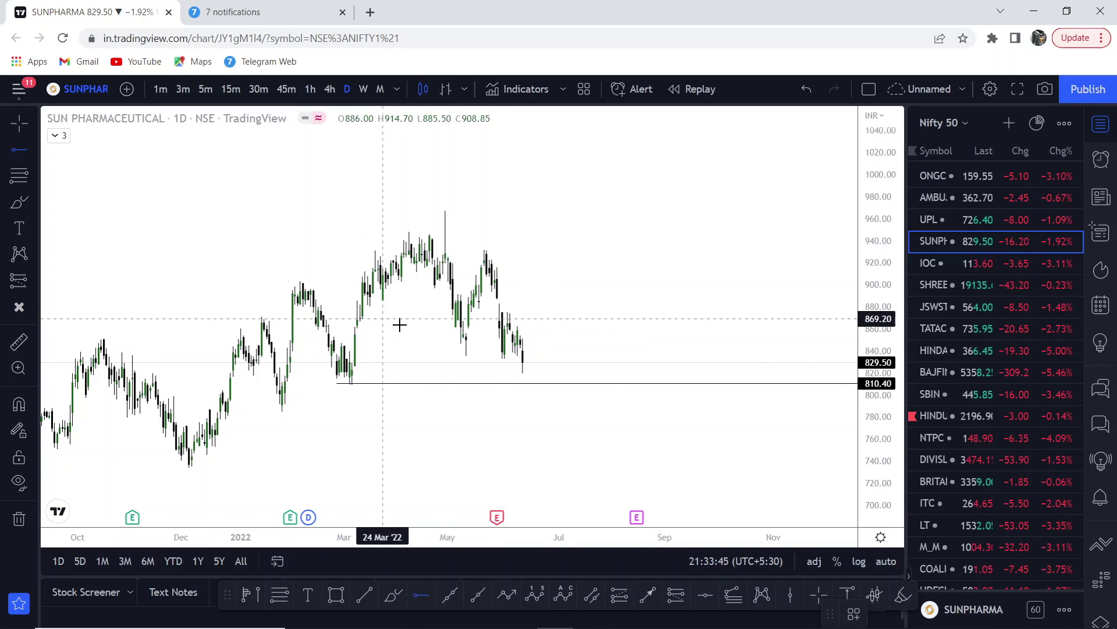
left_click(464, 357)
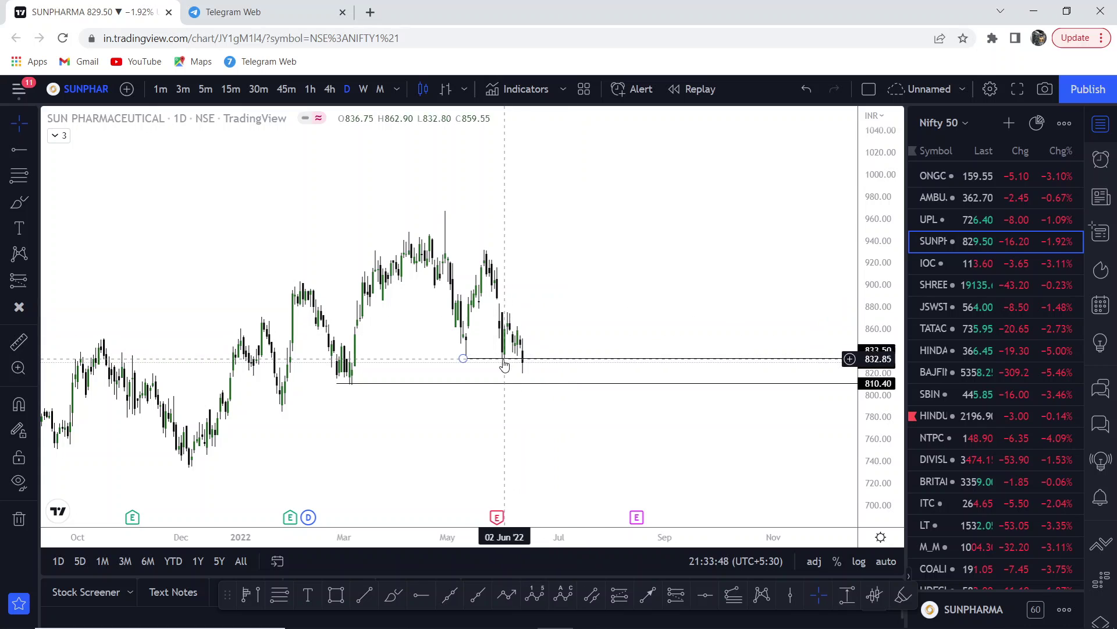
Sketch a short drop through the 810.40 ray and add horizontal rays at 875.15 and 931.30, then undo these drawings
left_click(25, 206)
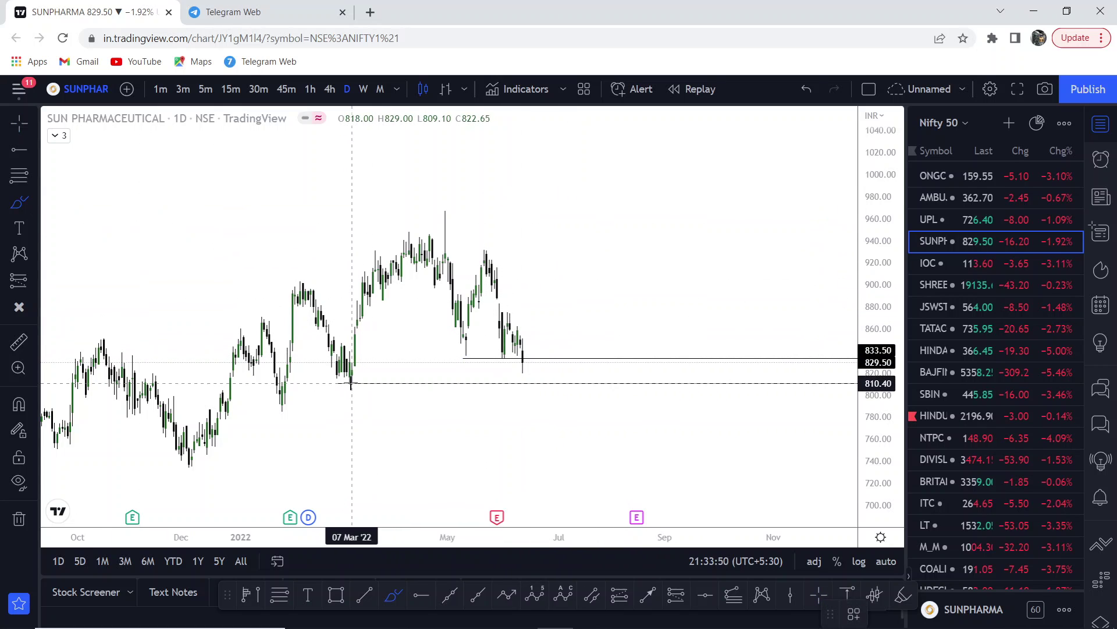
left_click_drag(530, 352, 530, 389)
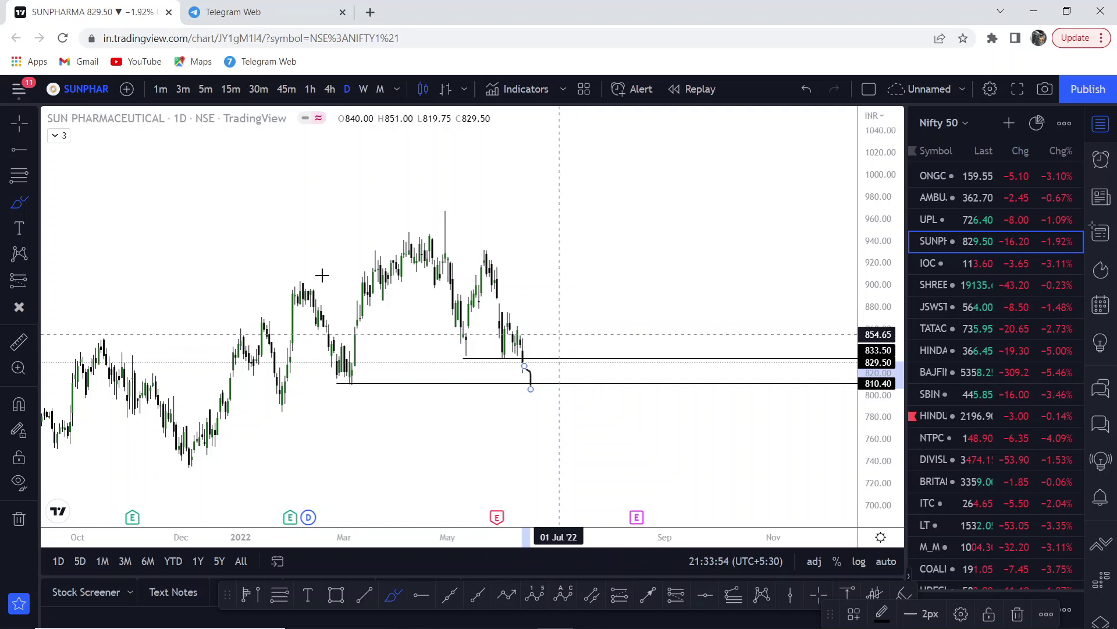
left_click(13, 151)
left_click(499, 312)
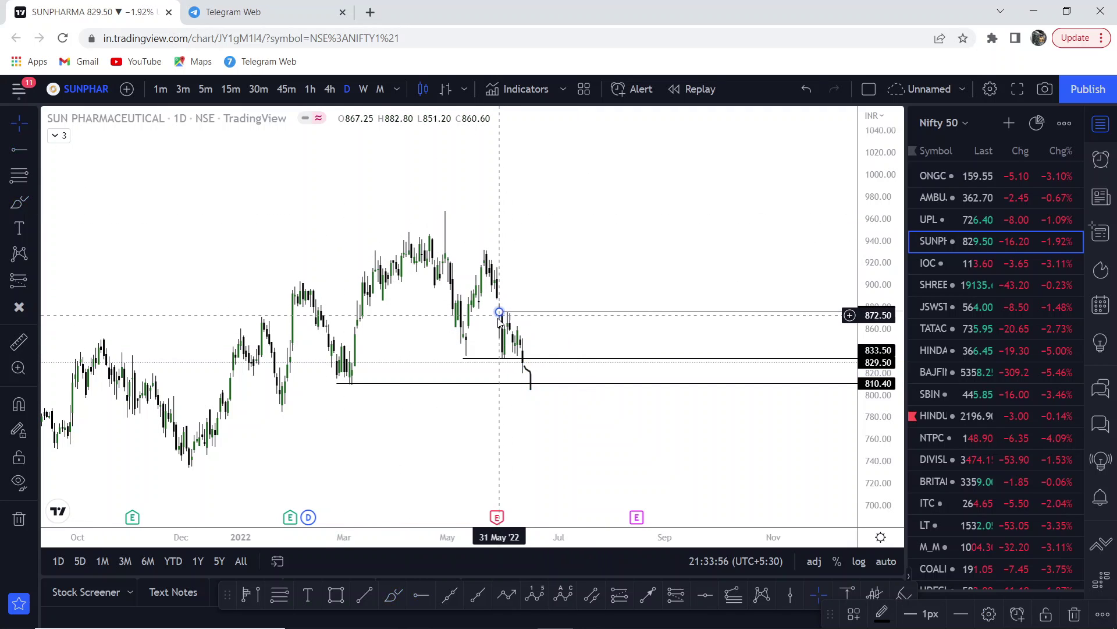
left_click_drag(498, 312, 502, 312)
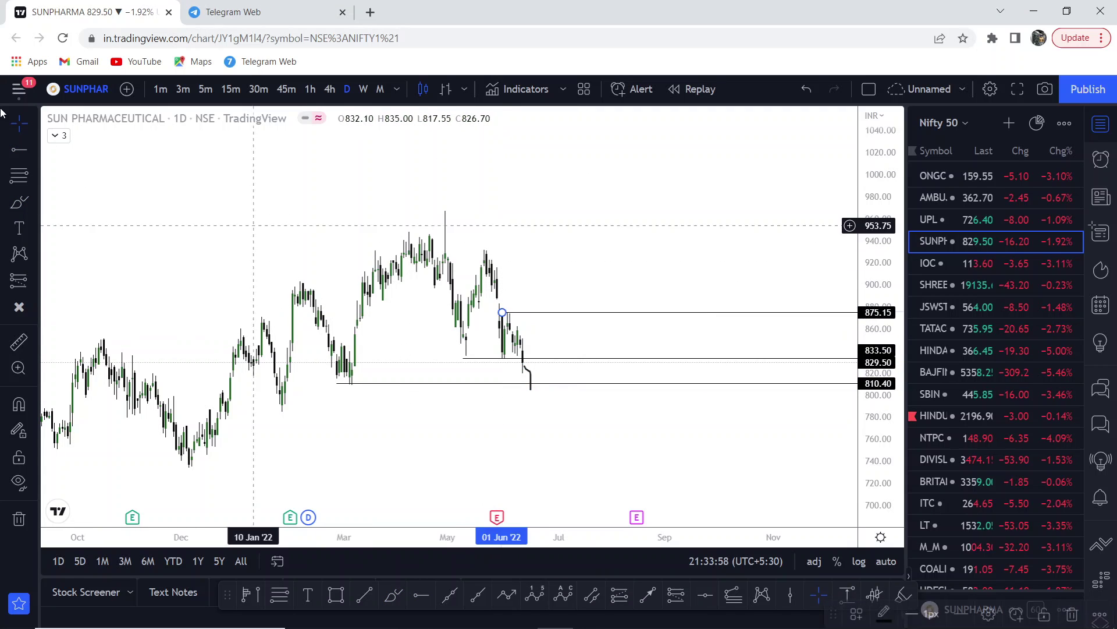
left_click(20, 151)
left_click(478, 250)
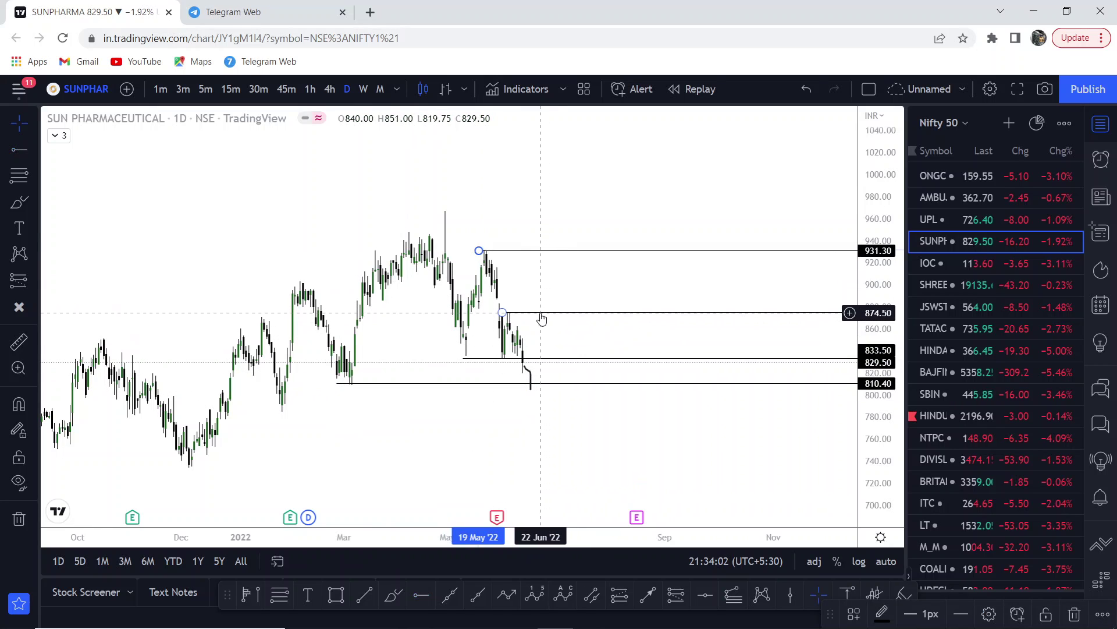
left_click(802, 86)
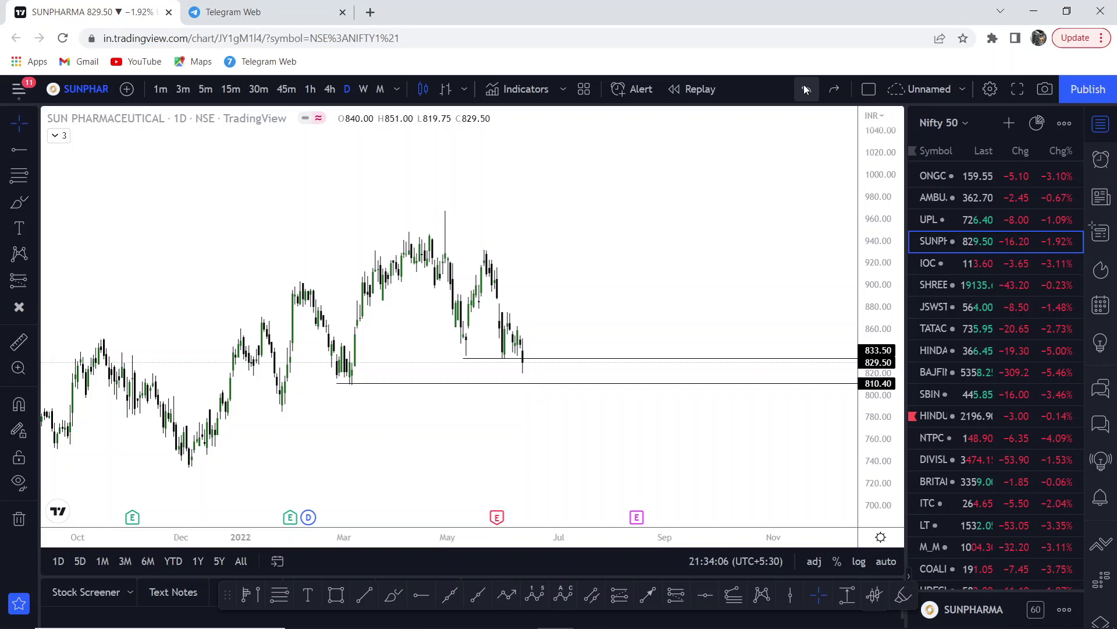
Open the Indian Oil daily chart from the watchlist and draw a horizontal ray under its May low, from 17 May 2022 at 111.85
scroll(503, 249, "down", 1)
key("Down")
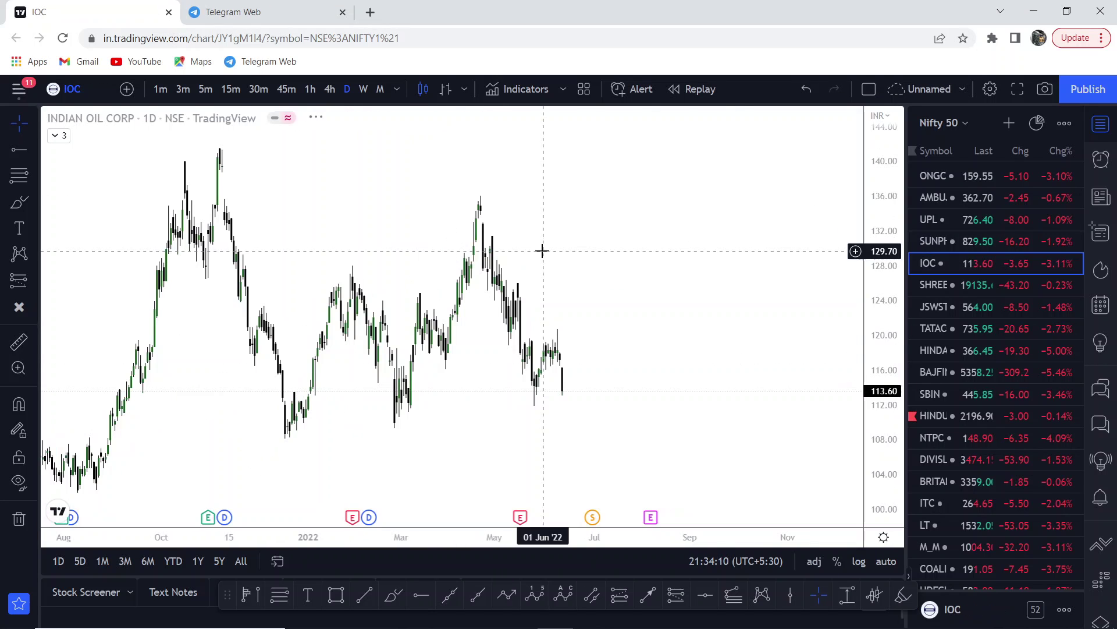
scroll(460, 300, "up", 1)
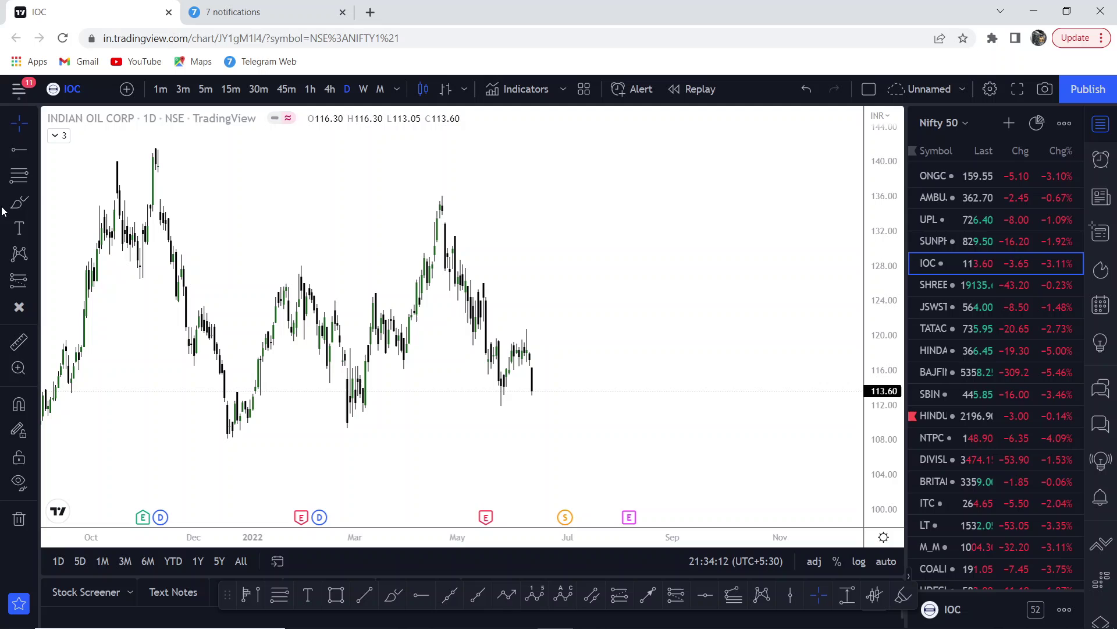
left_click(17, 151)
left_click(481, 406)
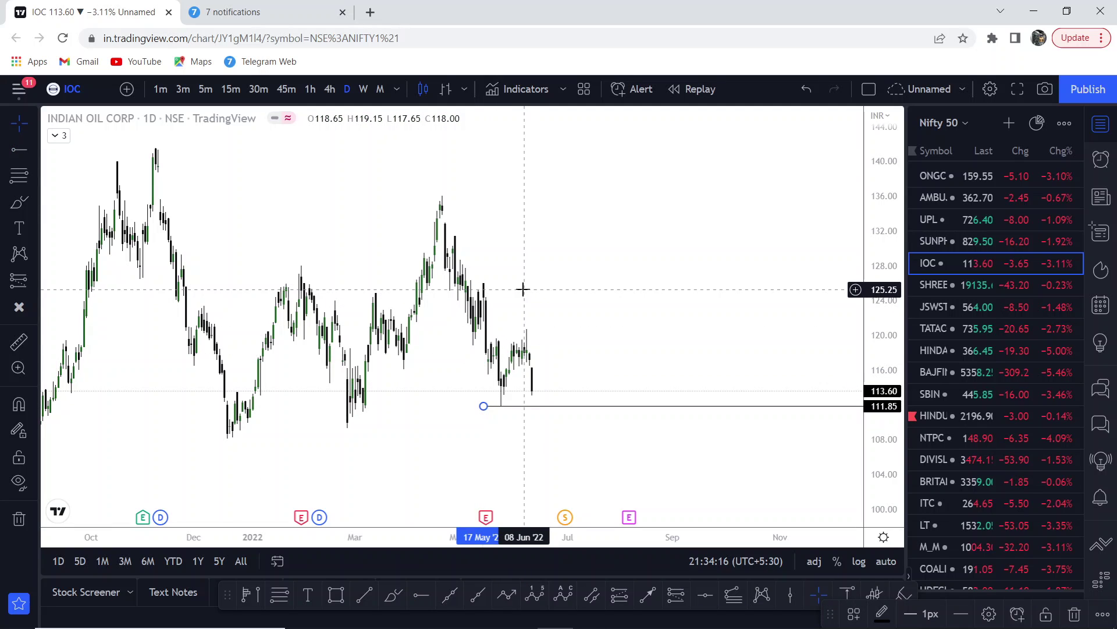
Draw a second horizontal ray on Indian Oil along the late May and early June highs at about 119.55
scroll(491, 317, "down", 1)
scroll(492, 317, "up", 2)
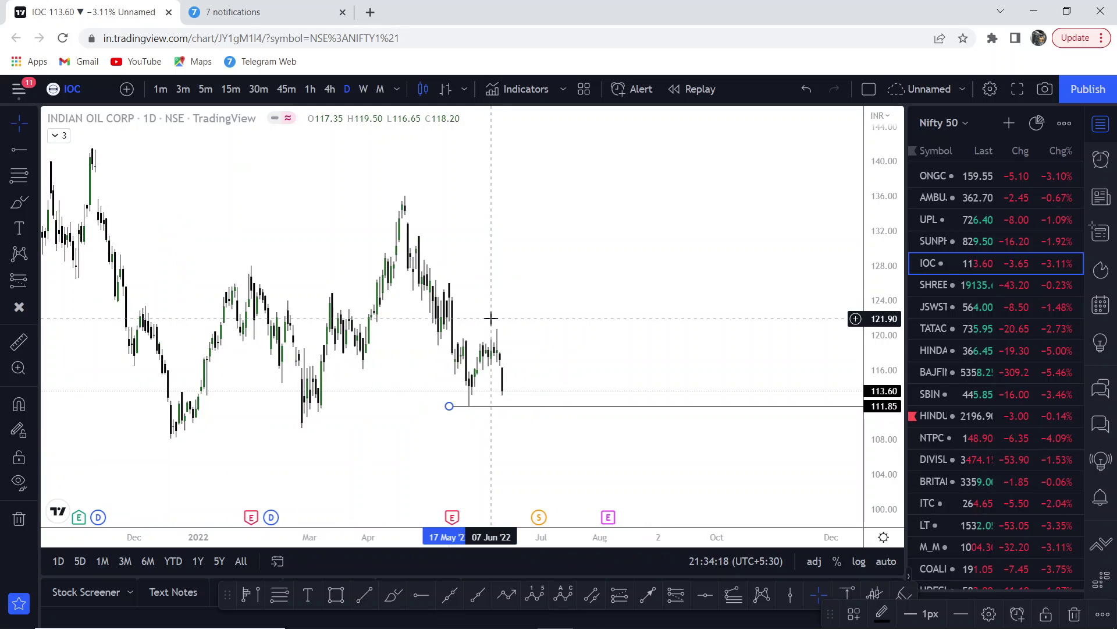
left_click(17, 154)
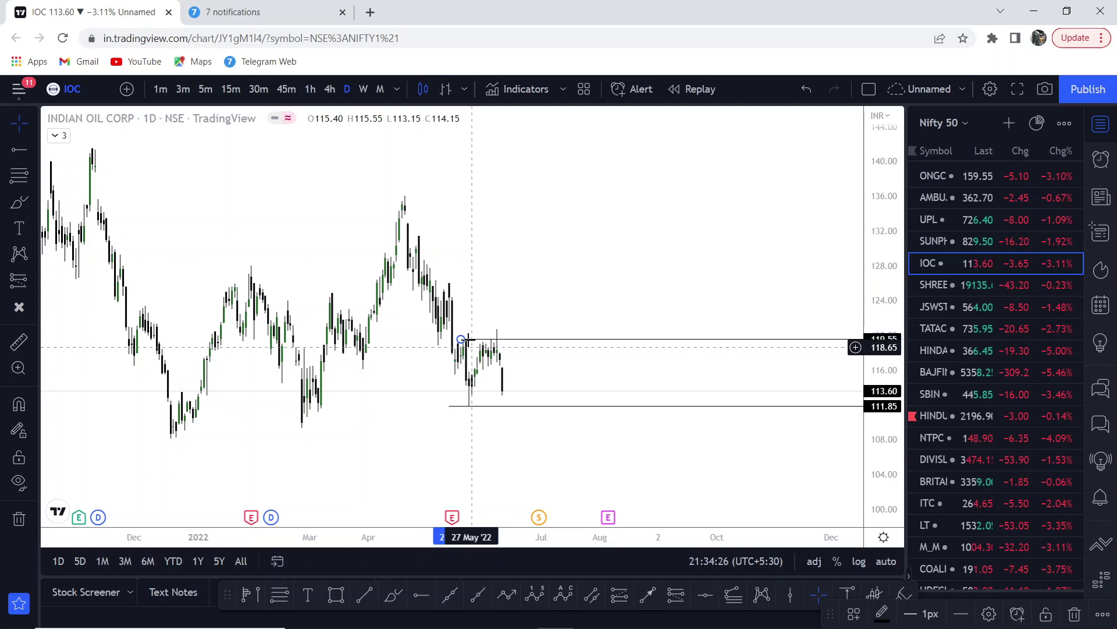
Sketch brush strokes above Indian Oil's 119.55 ray and a short upward stroke beside the latest candle, then undo them
left_click(19, 203)
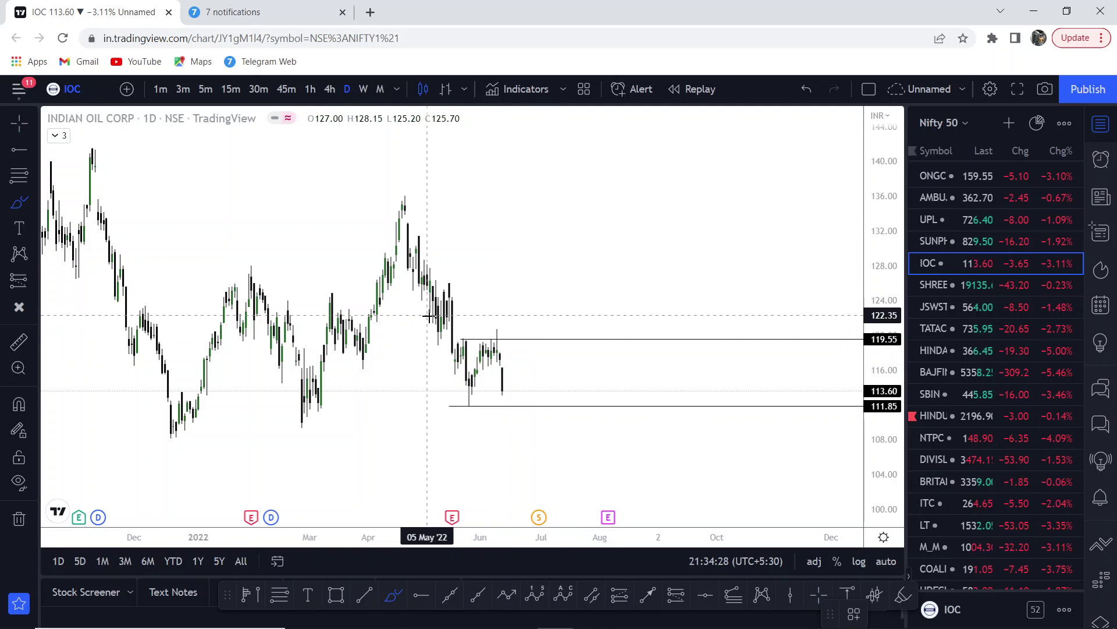
mouse_move(445, 321)
left_mouse_down()
mouse_move(511, 322)
mouse_move(500, 402)
left_mouse_up()
left_click(805, 95)
left_click(805, 94)
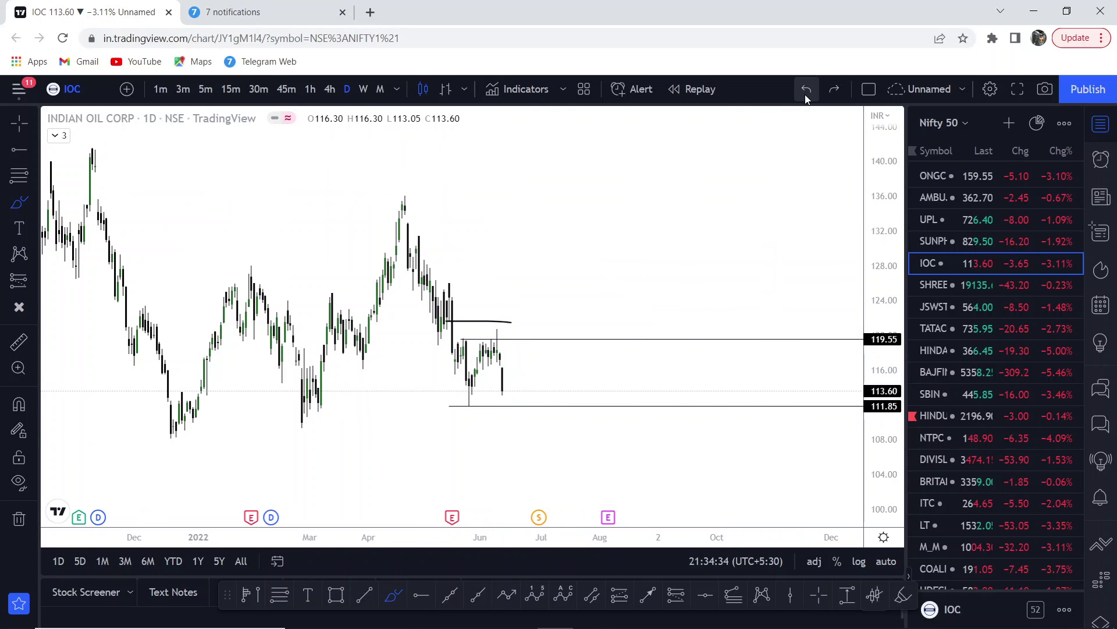
left_click(805, 95)
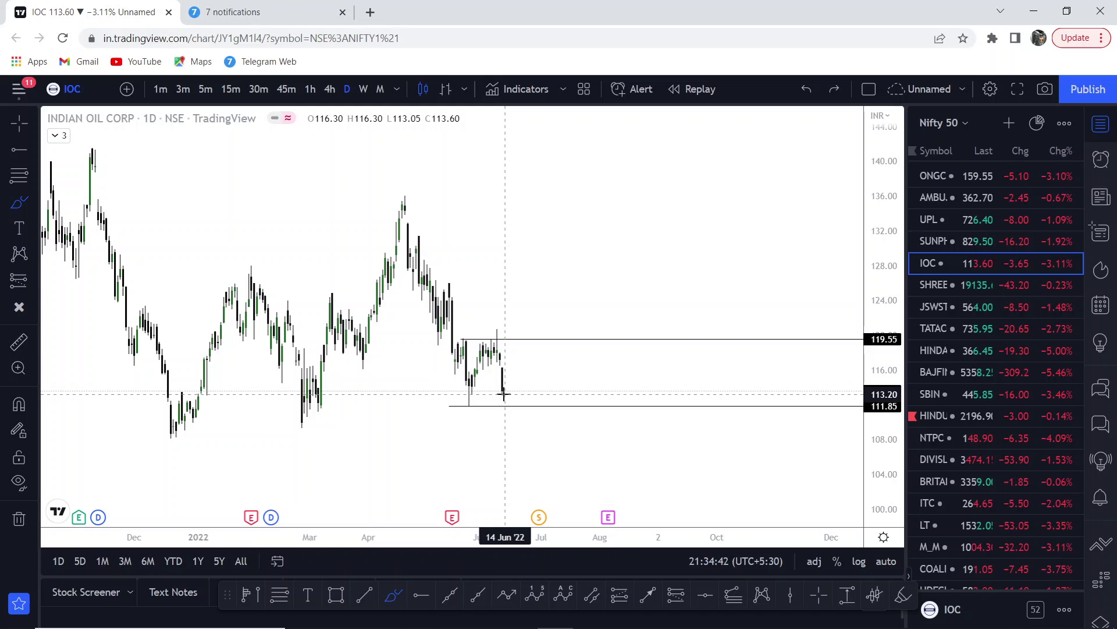
left_click_drag(507, 390, 508, 380)
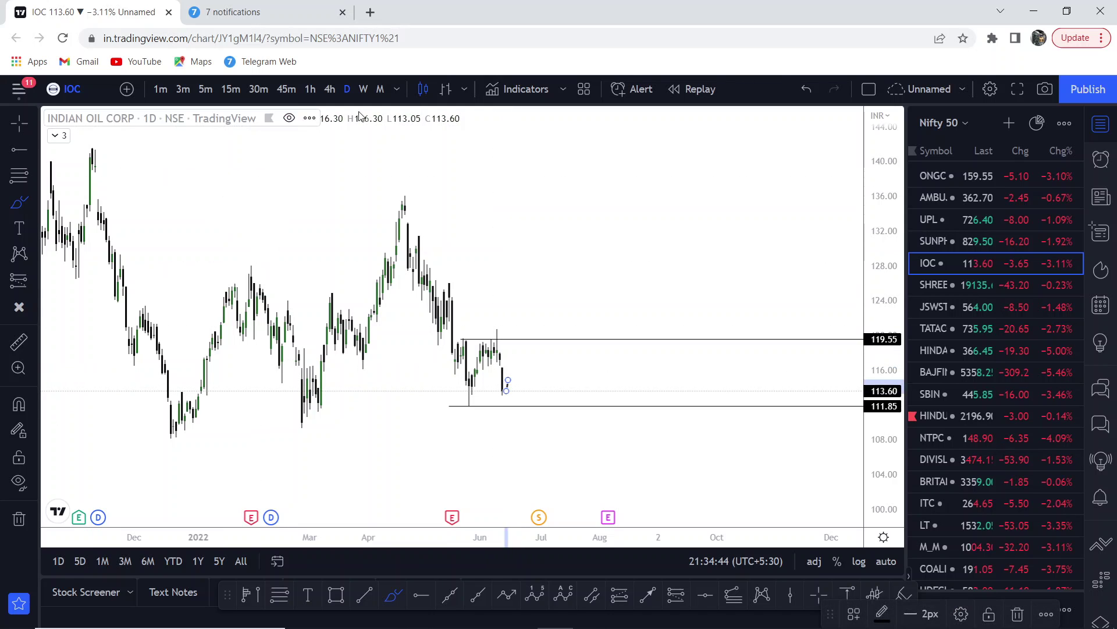
left_click(805, 88)
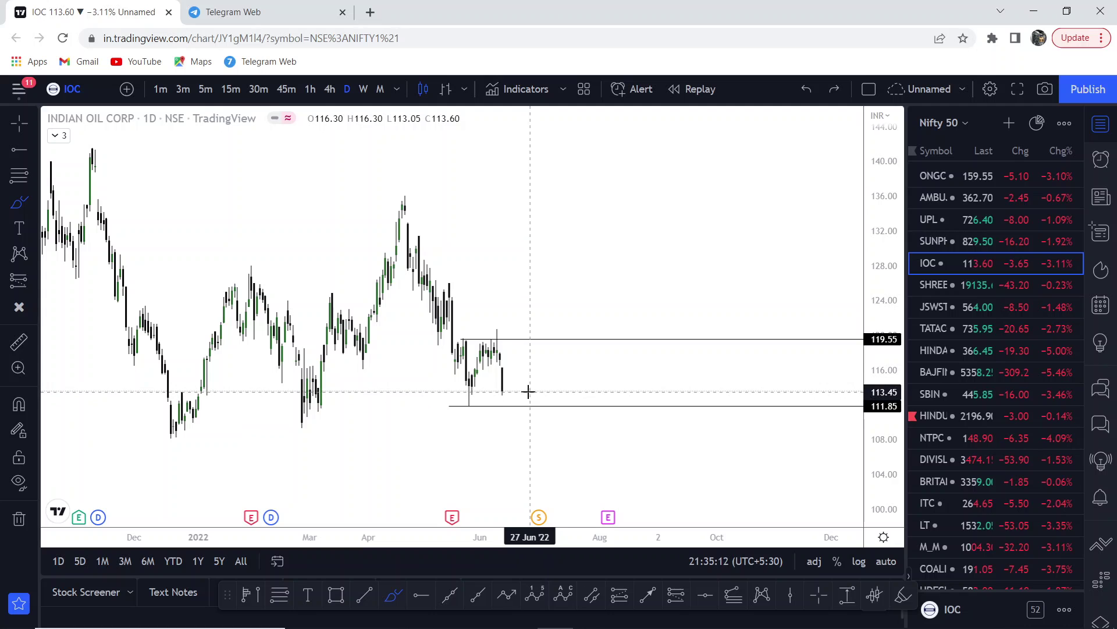
Shift Indian Oil's upper horizontal ray to 119.65
key("Escape")
scroll(571, 254, "down", 2)
scroll(569, 255, "up", 3)
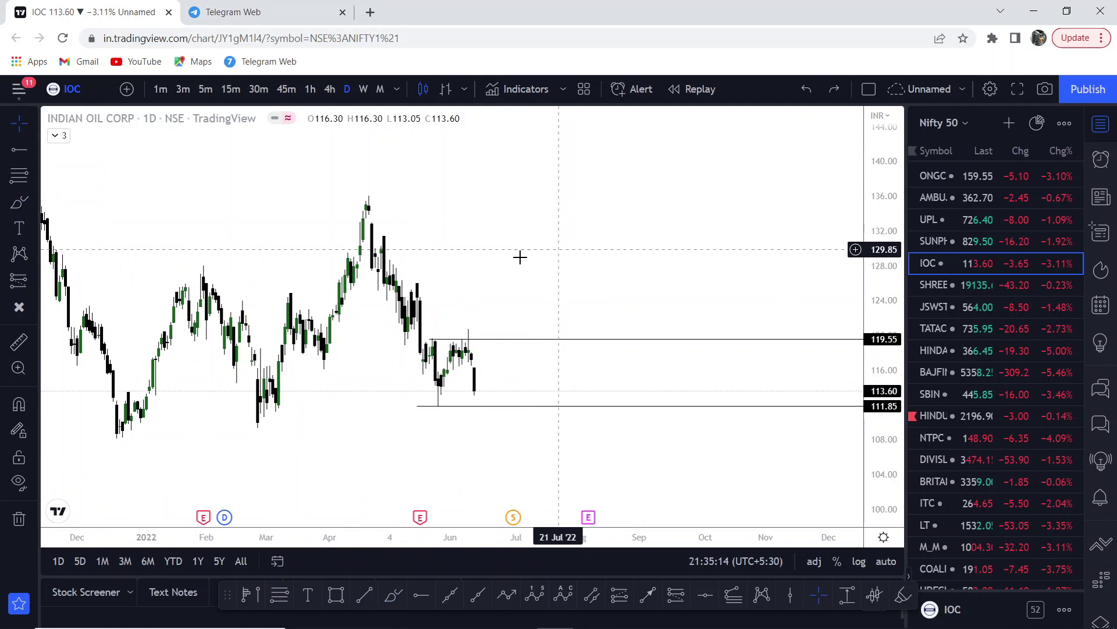
left_click(430, 339)
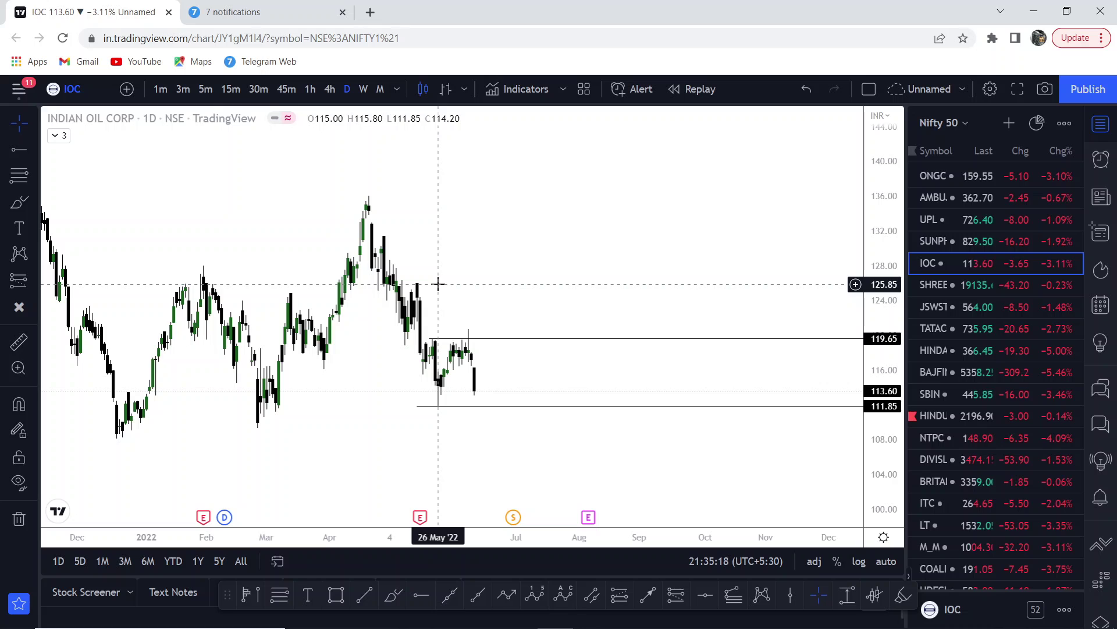
Examine Indian Oil's daily price swings around the 119.65 and 111.85 rays, including the earlier highs and lows
left_click_drag(445, 282, 501, 252)
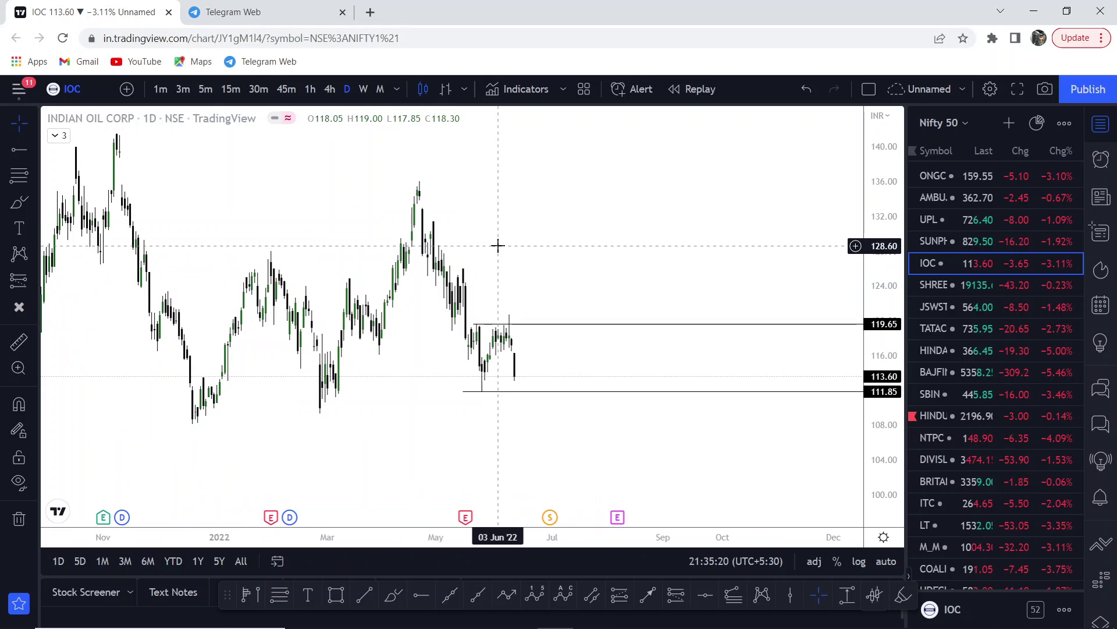
left_click_drag(638, 217, 655, 253)
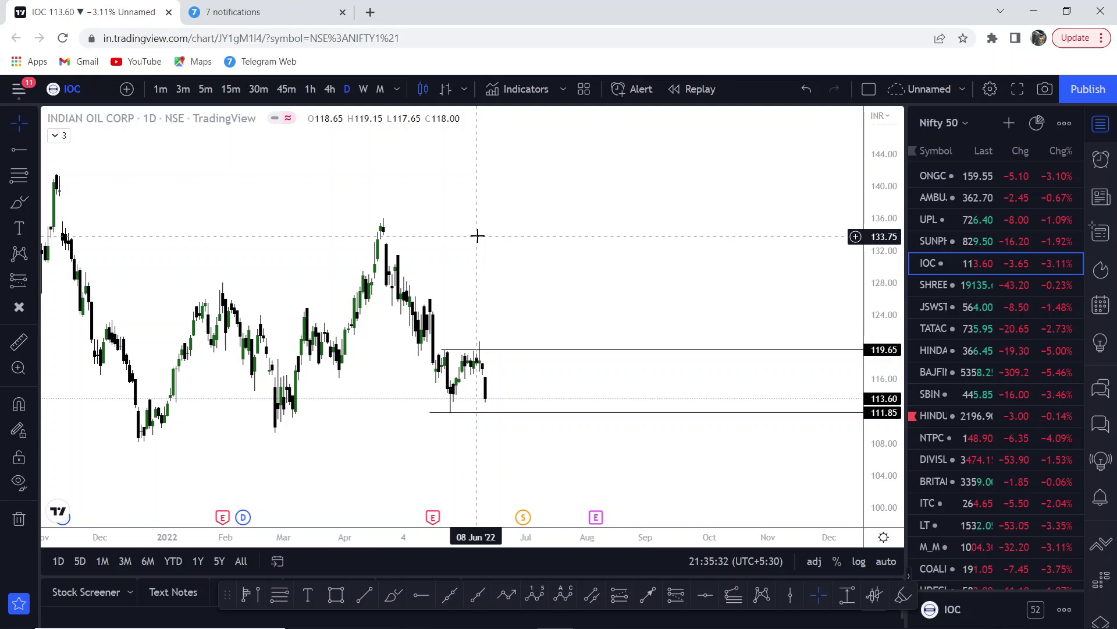
scroll(529, 247, "down", 2)
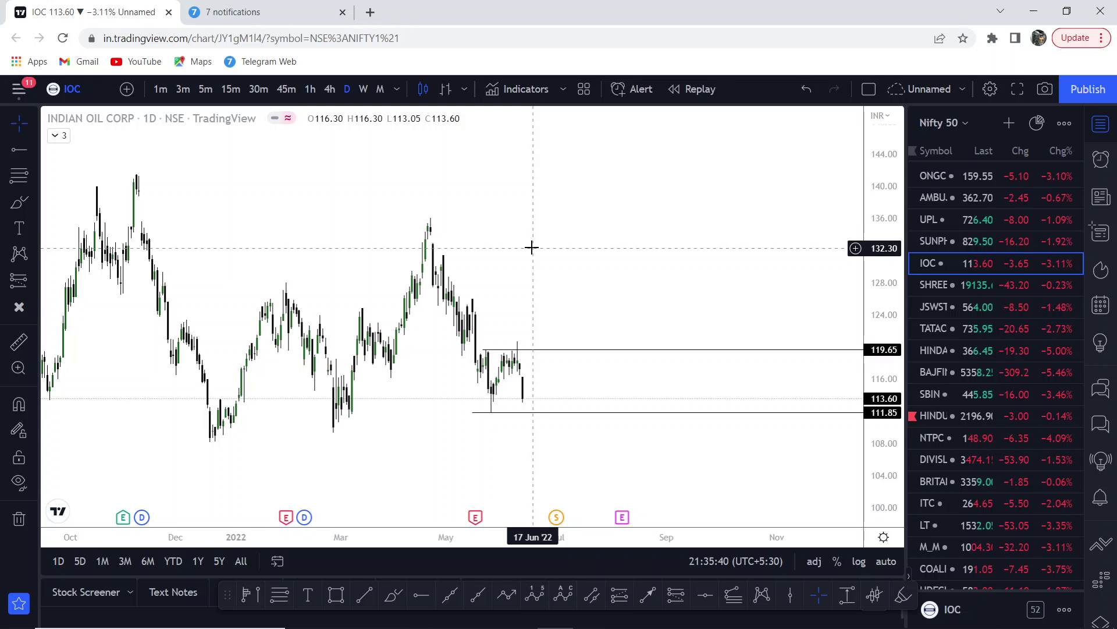
left_click_drag(537, 251, 534, 242)
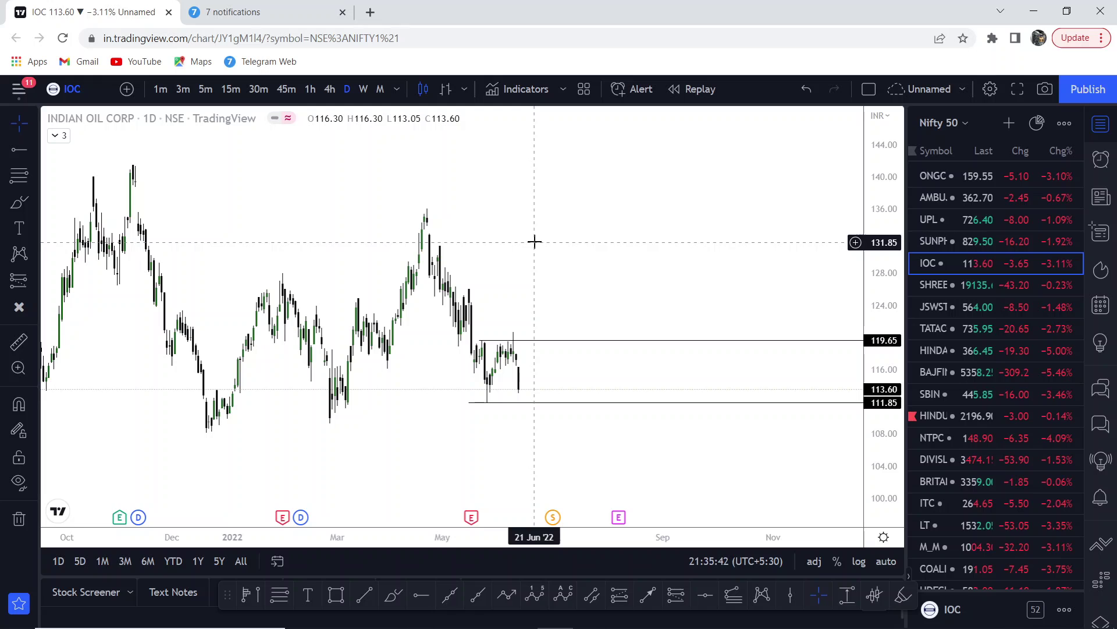
scroll(534, 242, "right", 3)
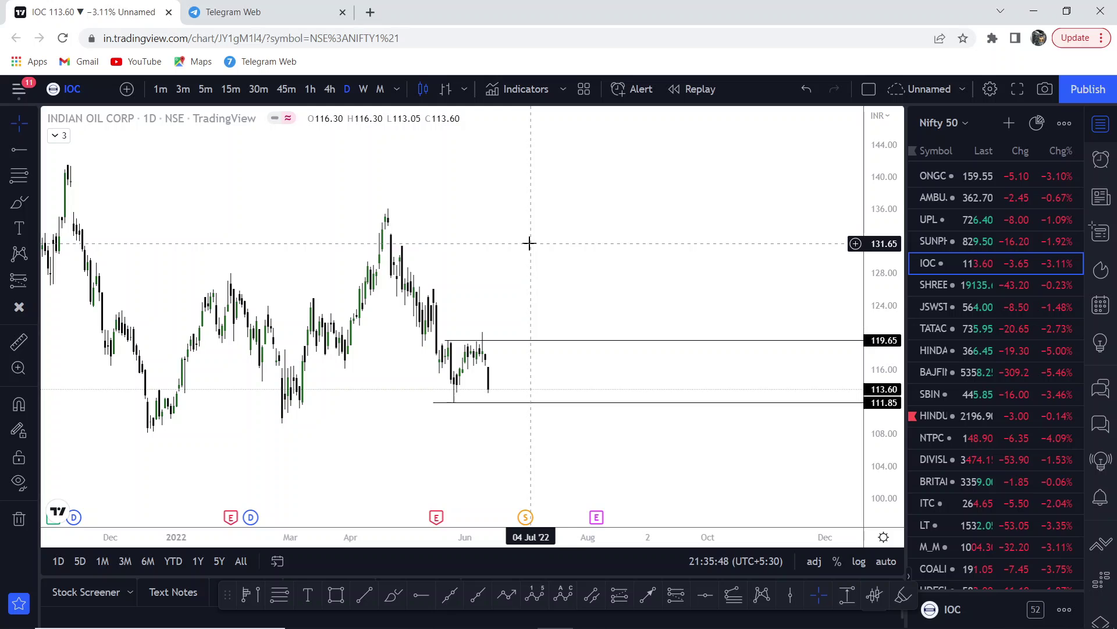
scroll(561, 234, "left", 1)
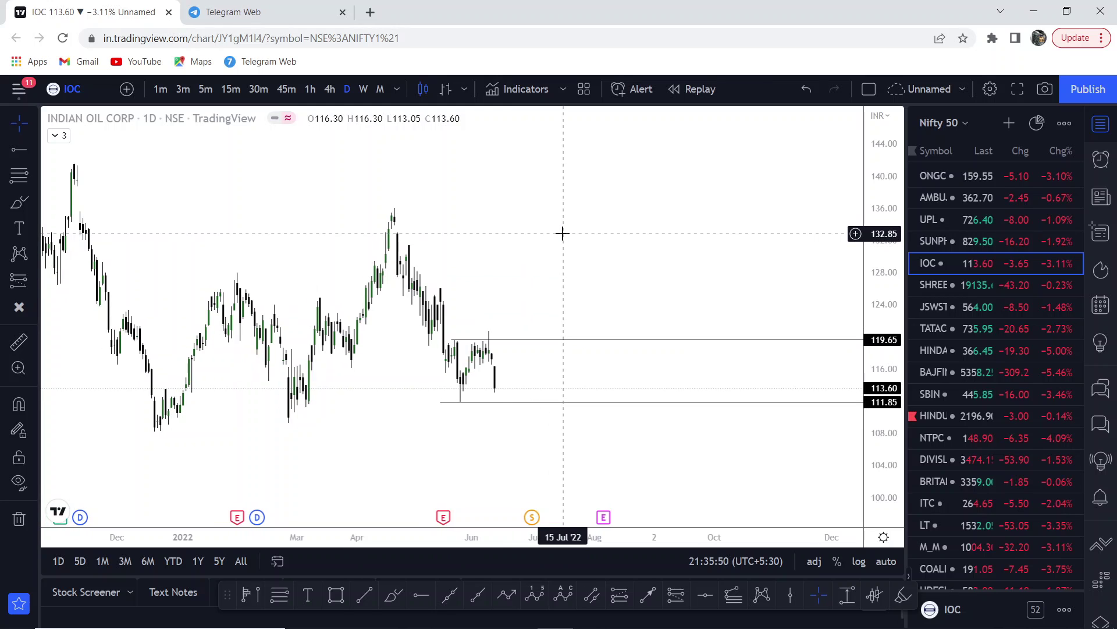
scroll(559, 232, "left", 3)
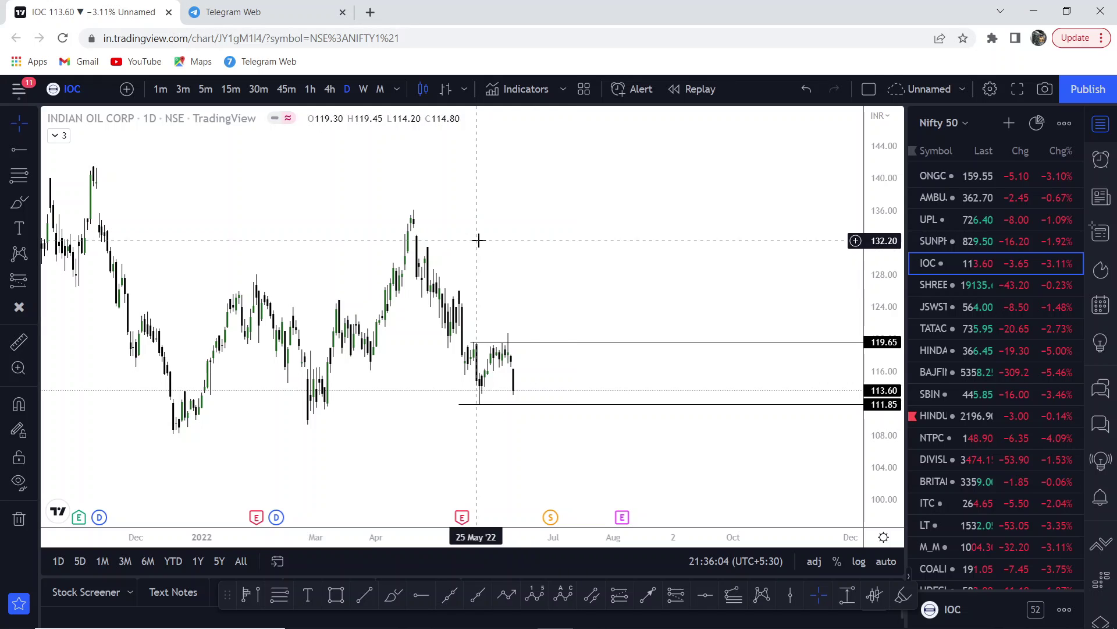
left_click_drag(499, 250, 529, 260)
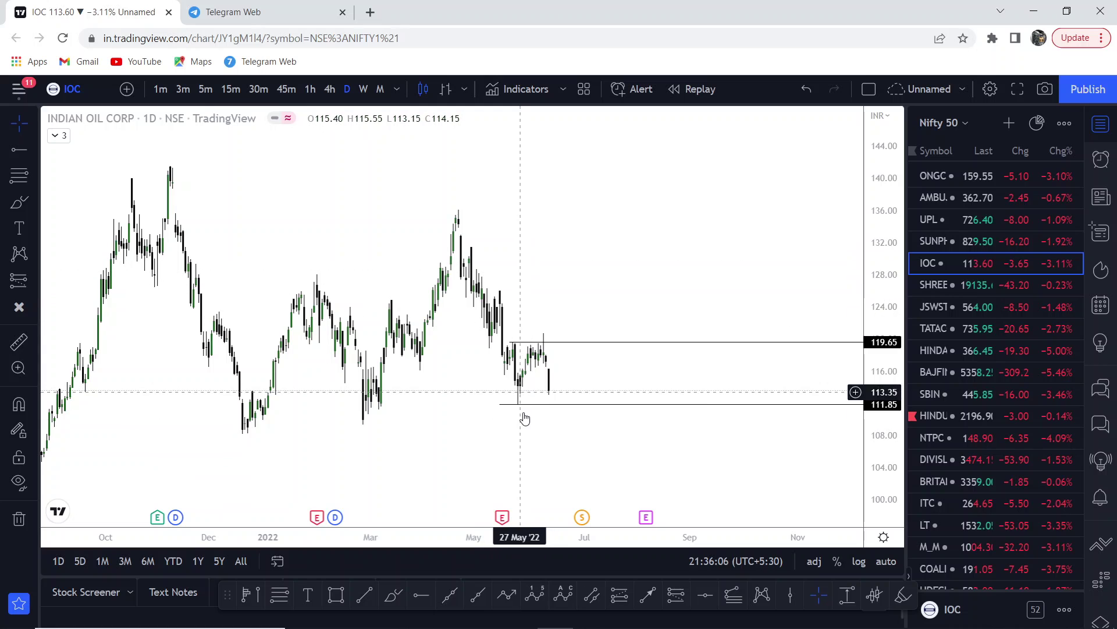
left_click(592, 614)
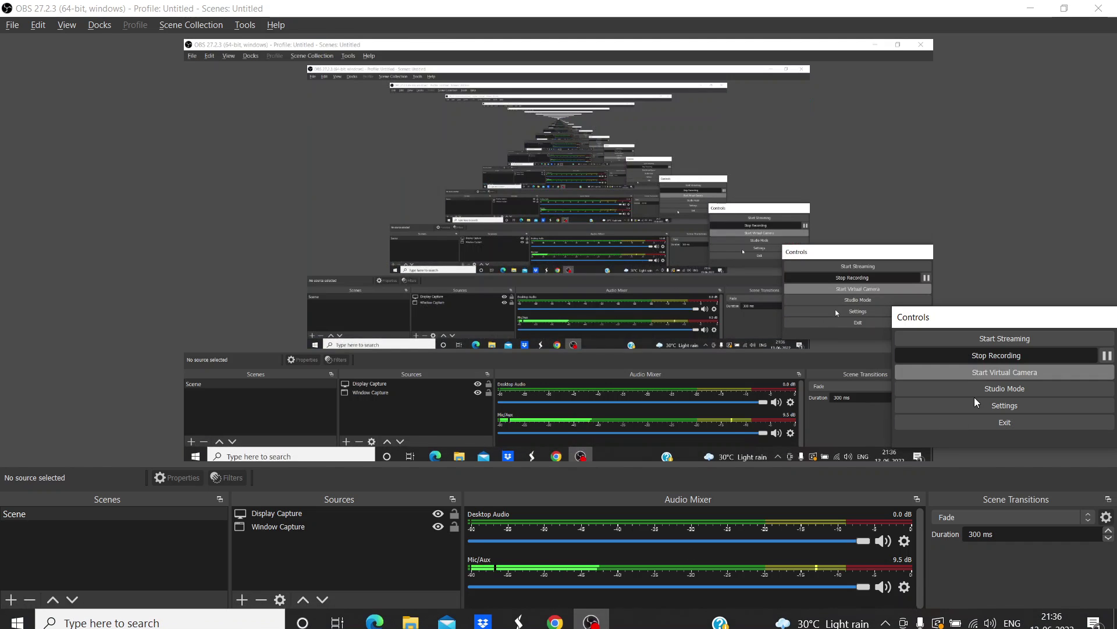